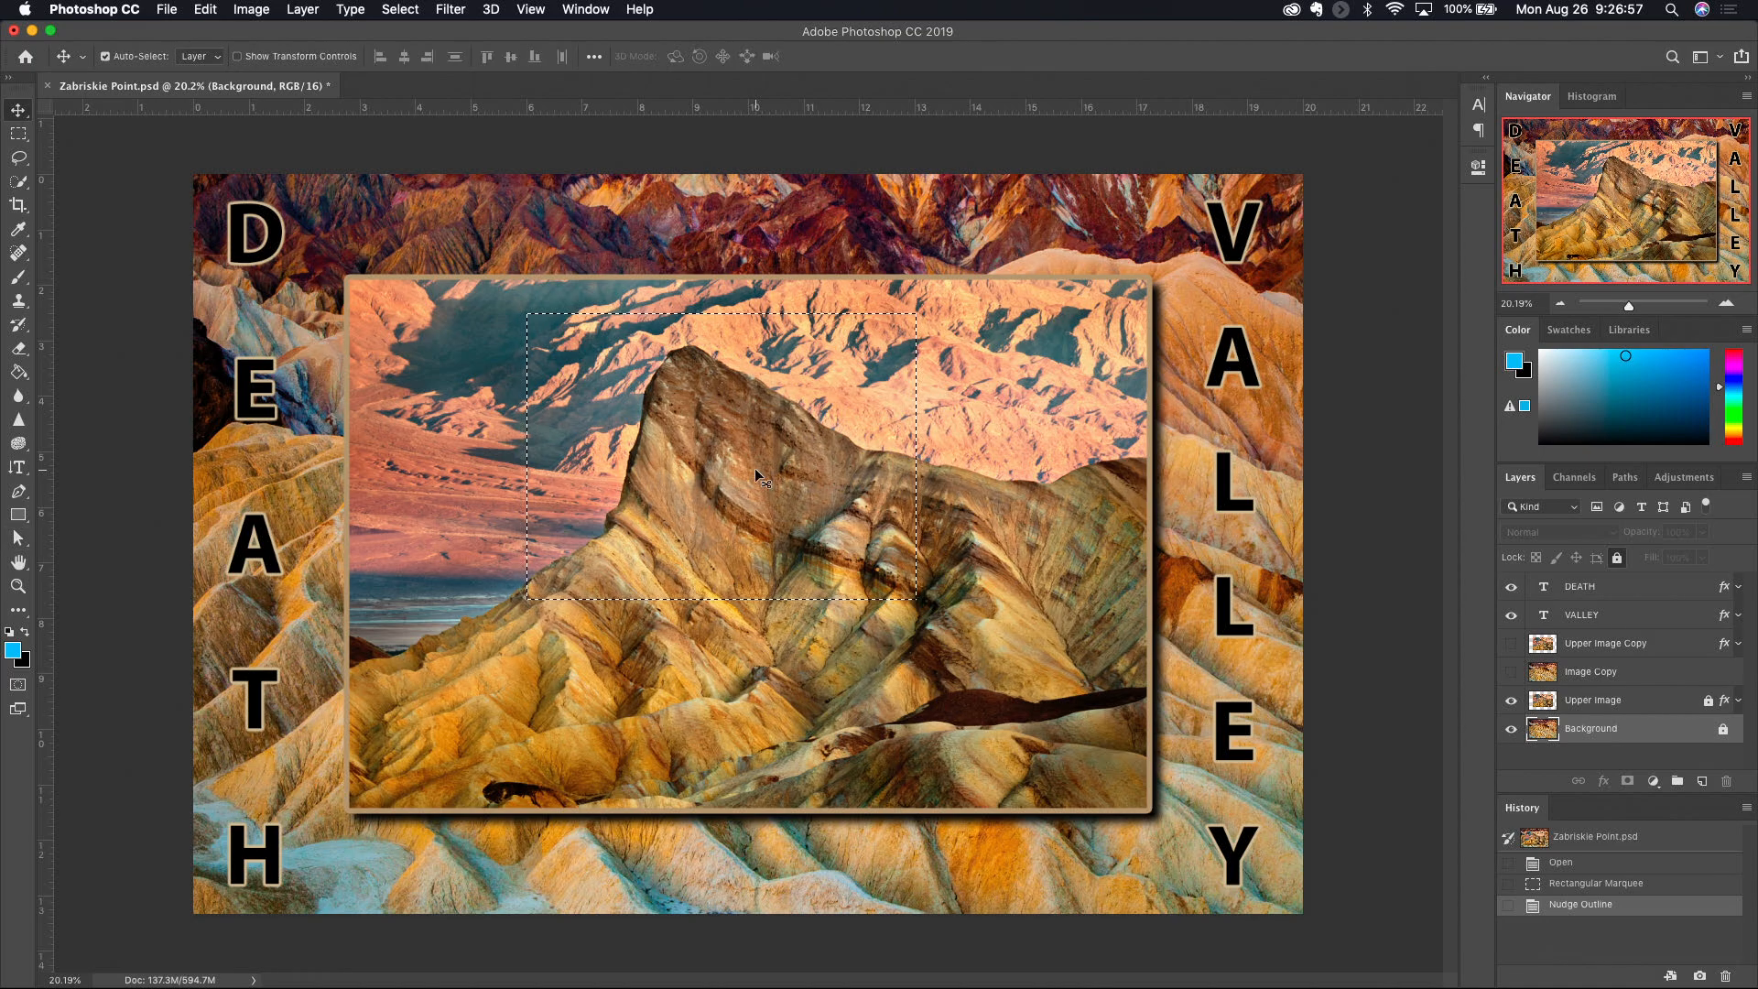
# - Turn on transform controls and make the Image Copy and Upper Image Copy layers visible, leaving Upper Image Copy selected
pyautogui.click(237, 57)
pyautogui.click(1511, 672)
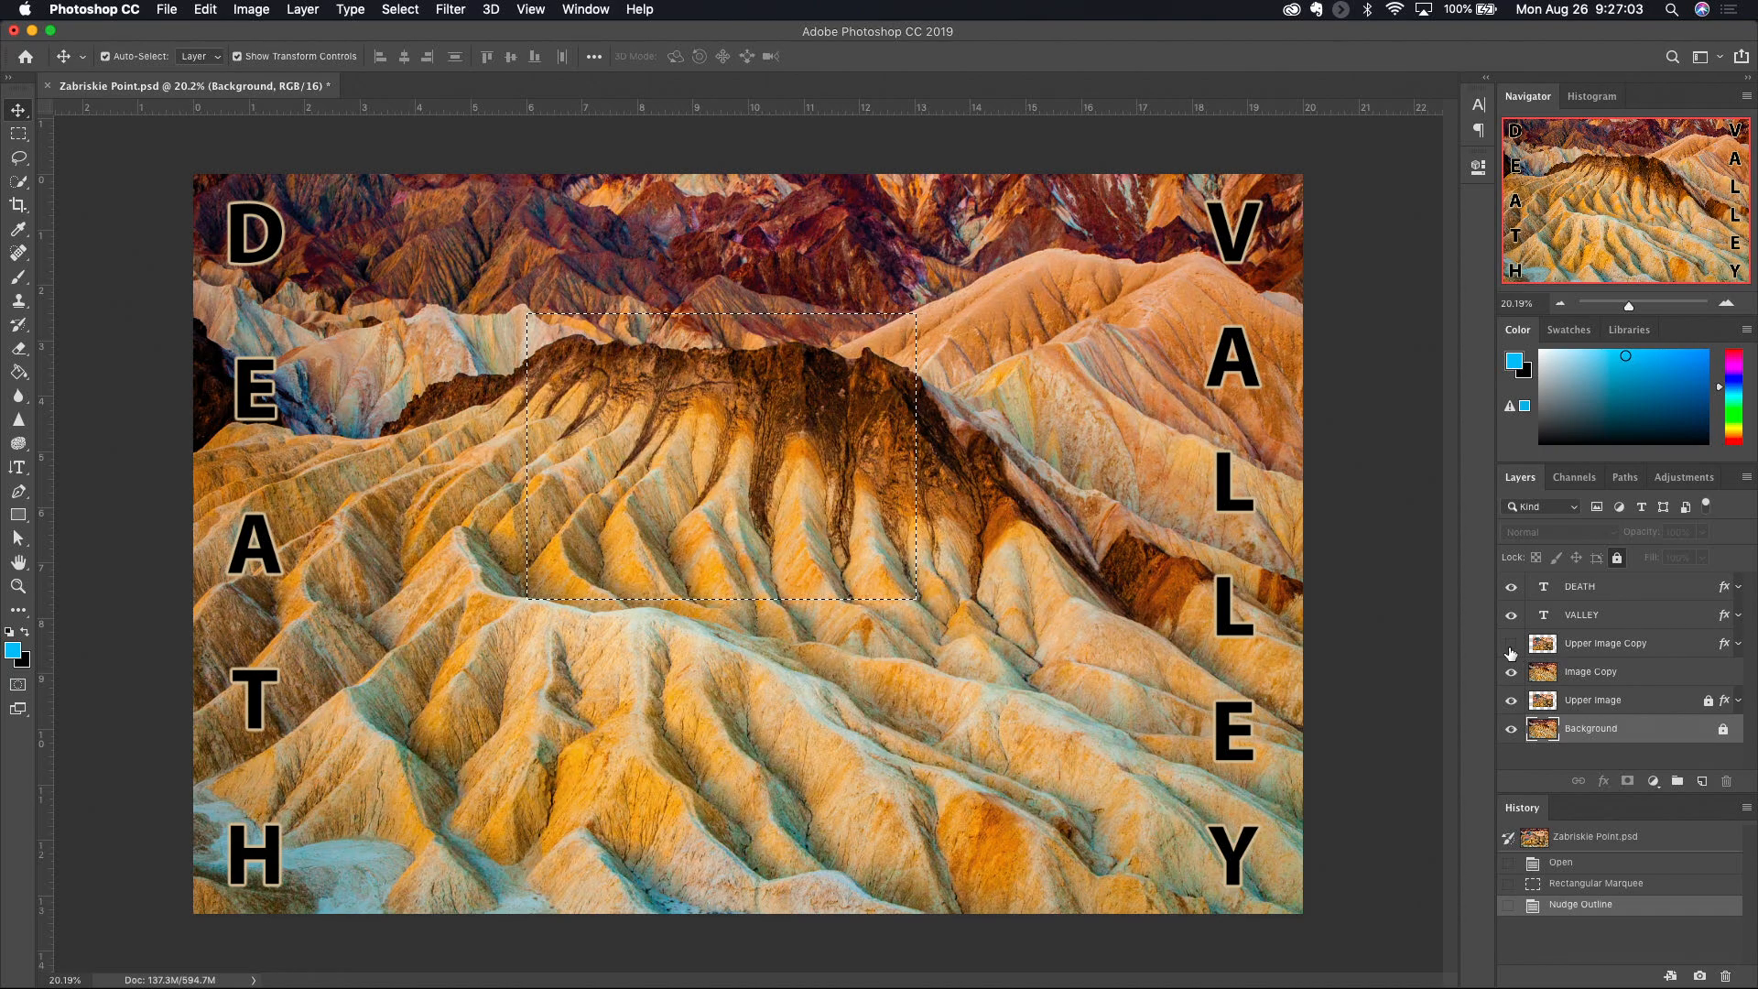
pyautogui.click(1511, 644)
pyautogui.click(1591, 647)
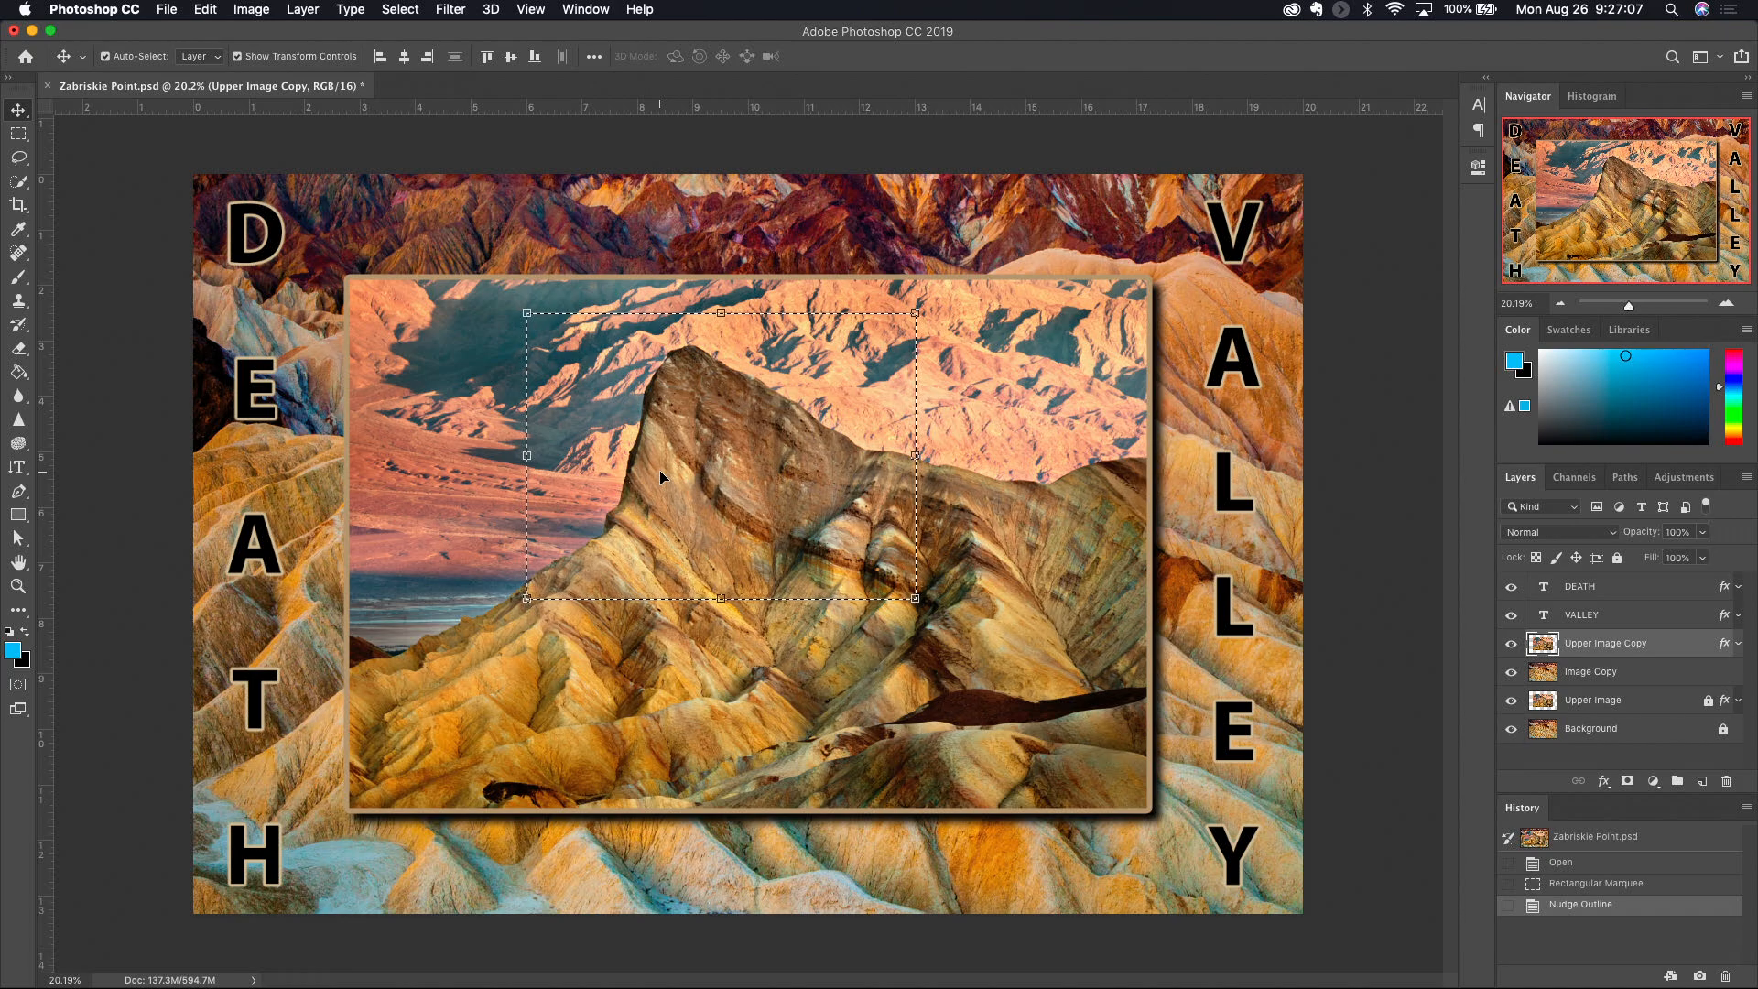
# - Move the marquee-selected part of Upper Image Copy down and right, deselect, and shift the whole layer right
pyautogui.moveTo(660, 470); pyautogui.dragTo(800, 618)
pyautogui.press('super+d')
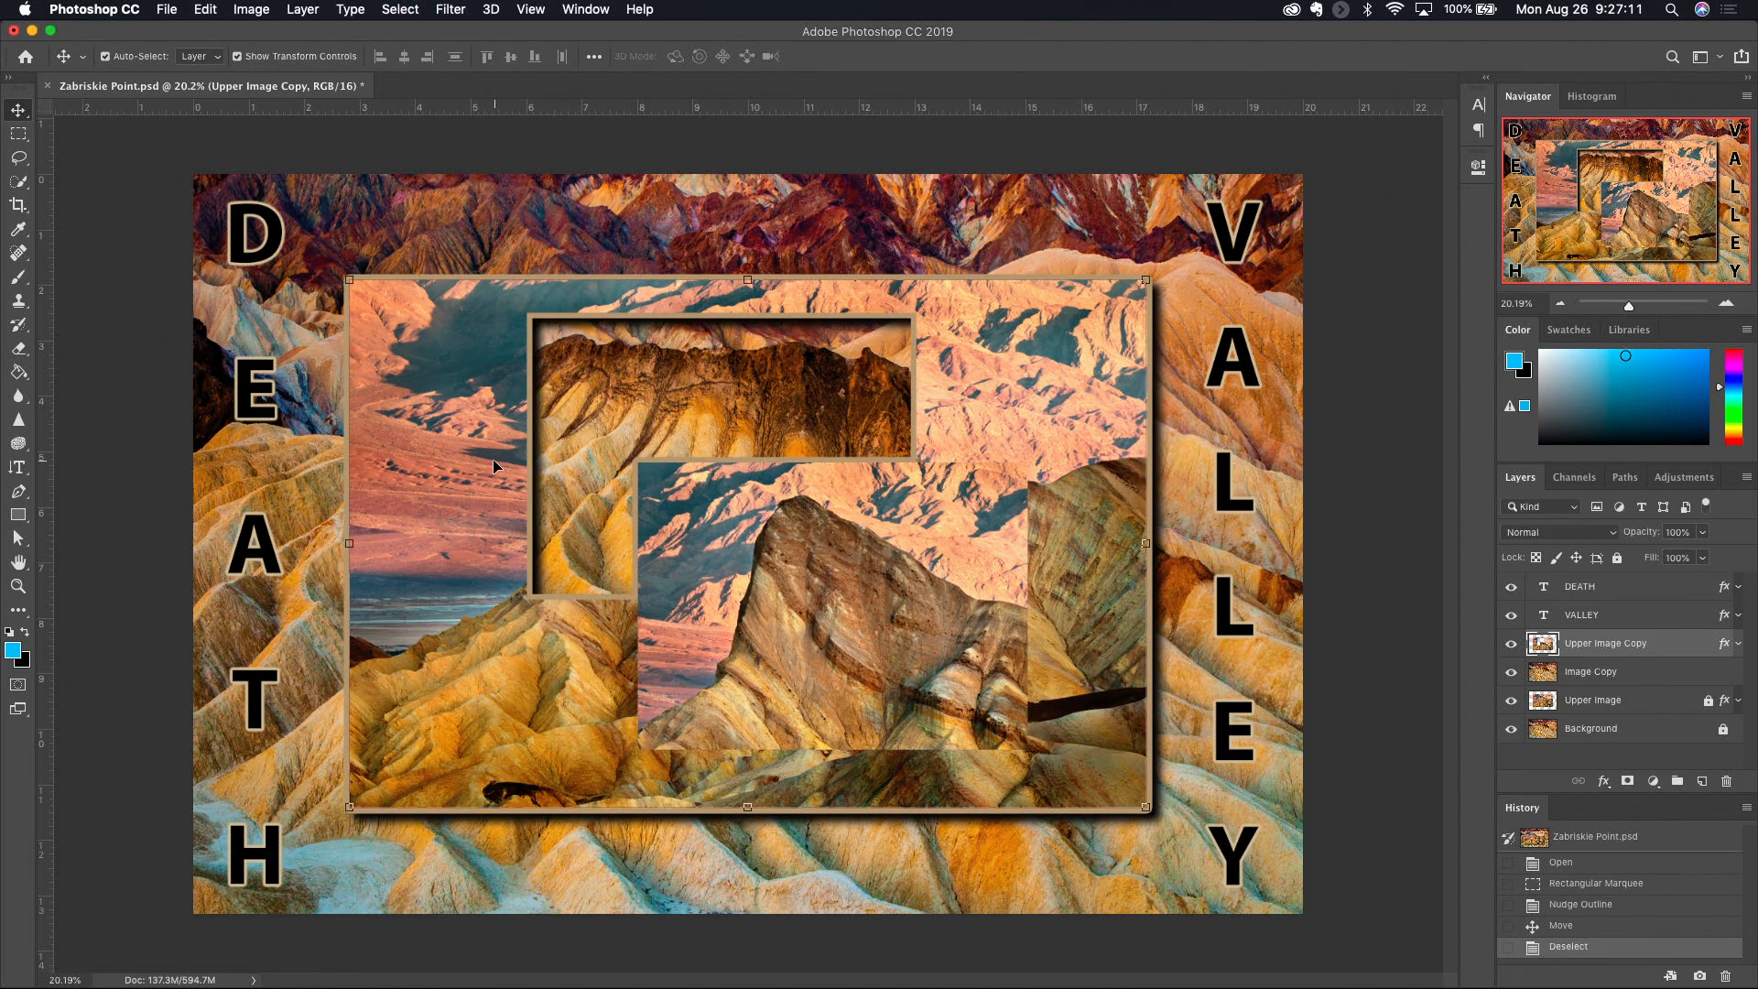
pyautogui.moveTo(524, 503); pyautogui.dragTo(698, 521)
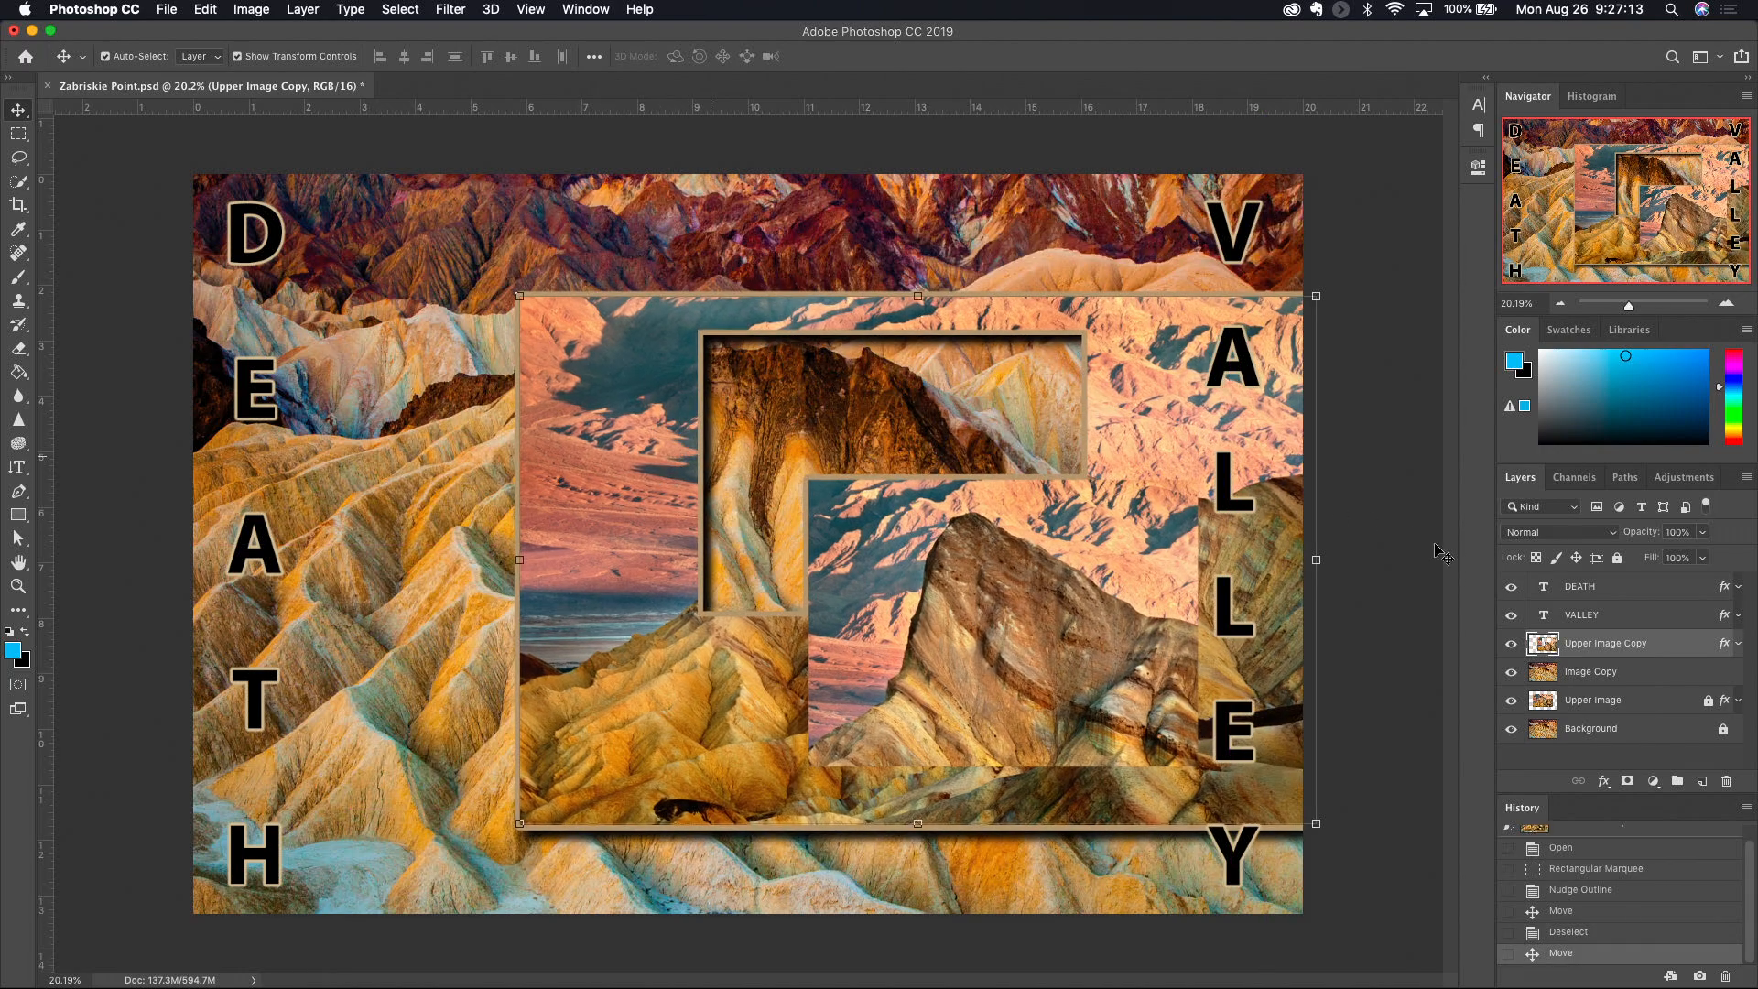
# - Move the DEATH text layer right, toward the framed upper image
pyautogui.click(1575, 588)
pyautogui.moveTo(278, 398); pyautogui.dragTo(412, 400)
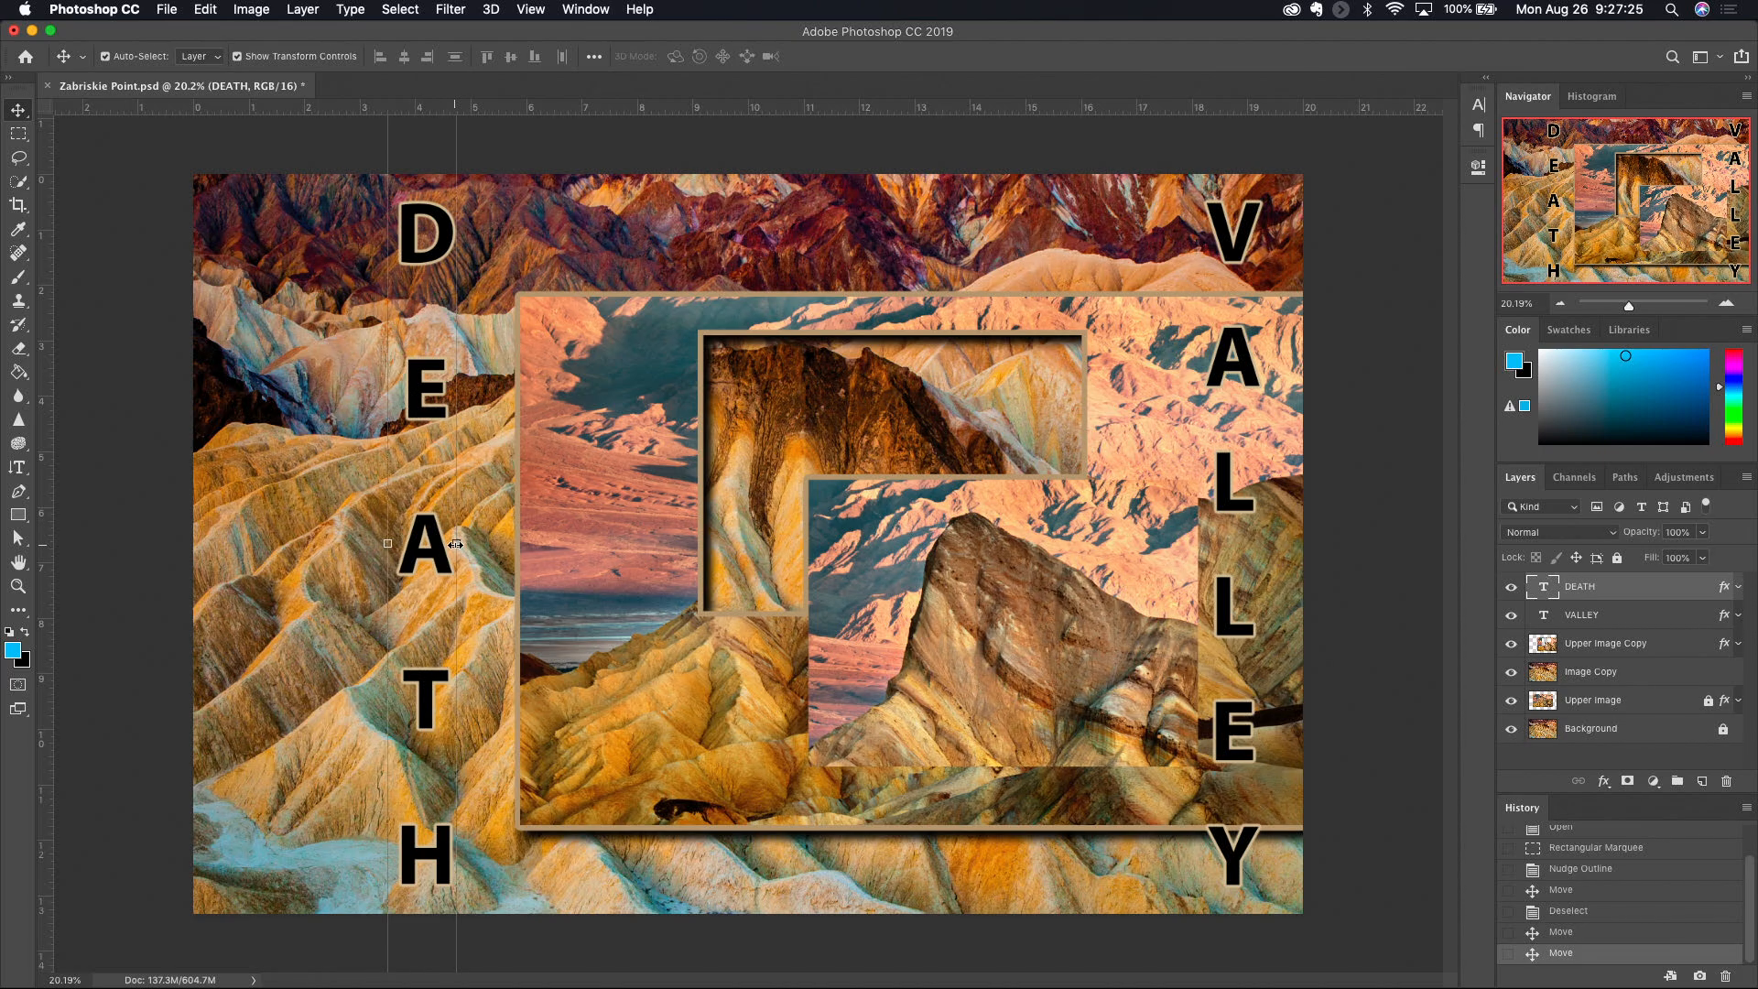
# - Review the transform operations available for the DEATH text and cancel the transform
pyautogui.moveTo(458, 544); pyautogui.dragTo(467, 542)
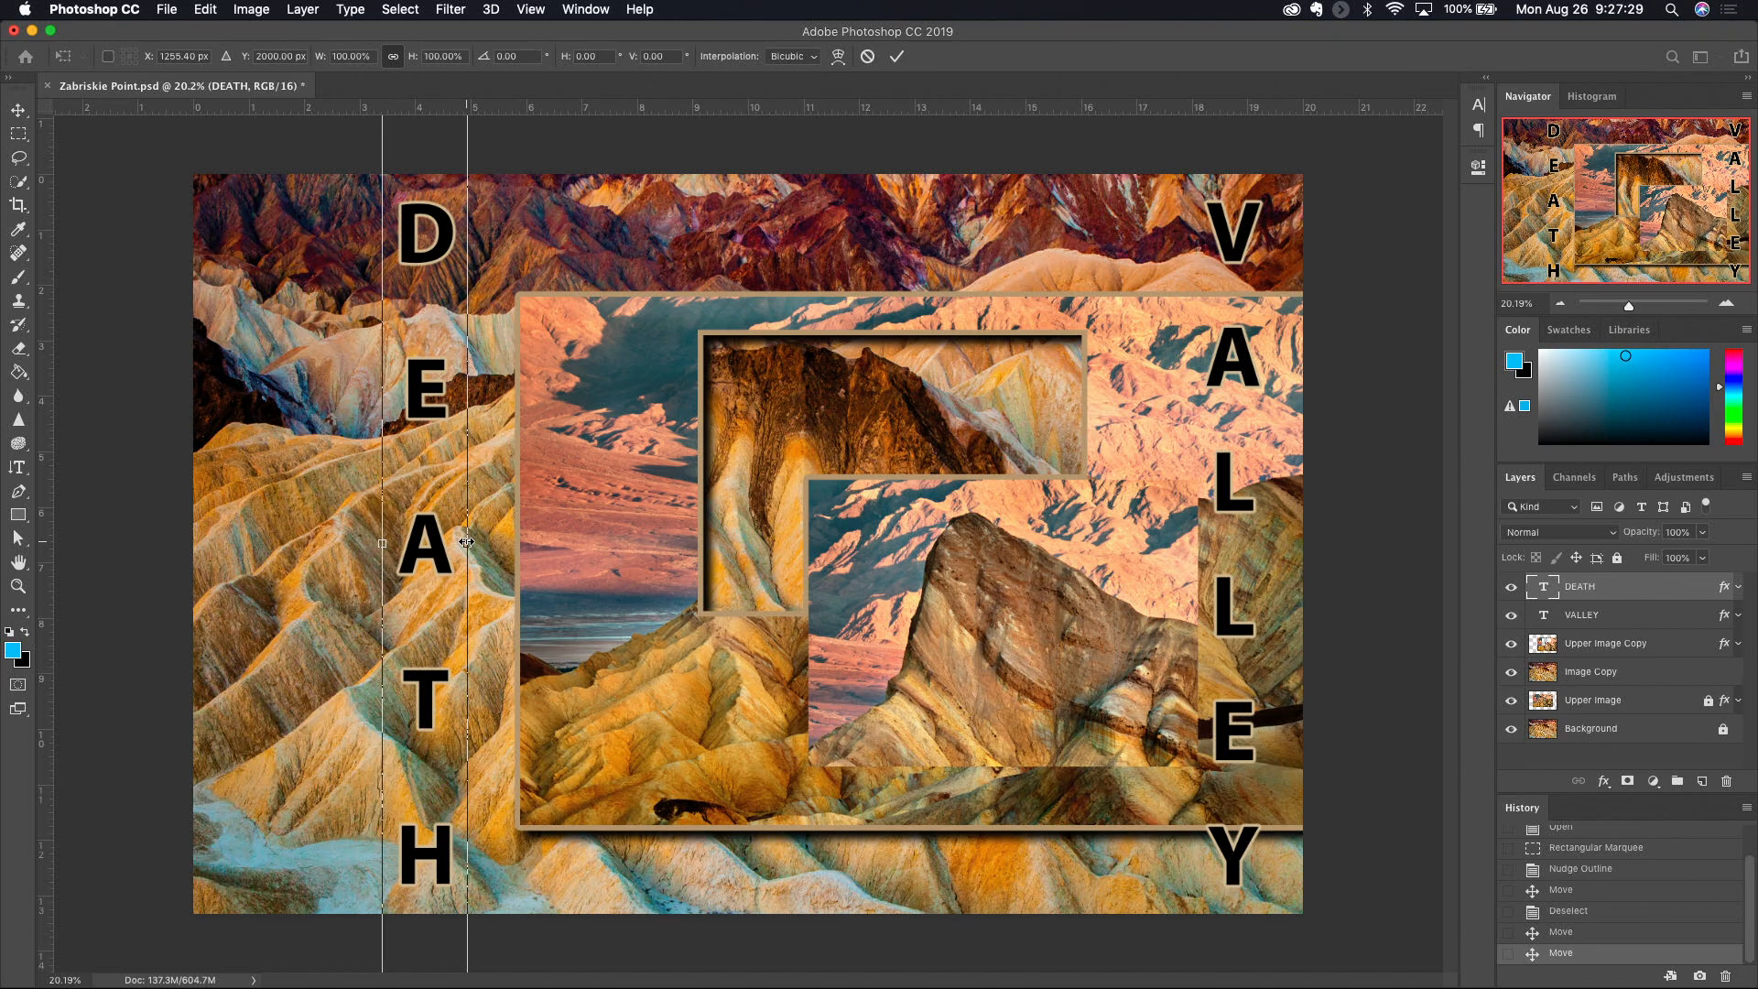
pyautogui.rightClick(466, 542)
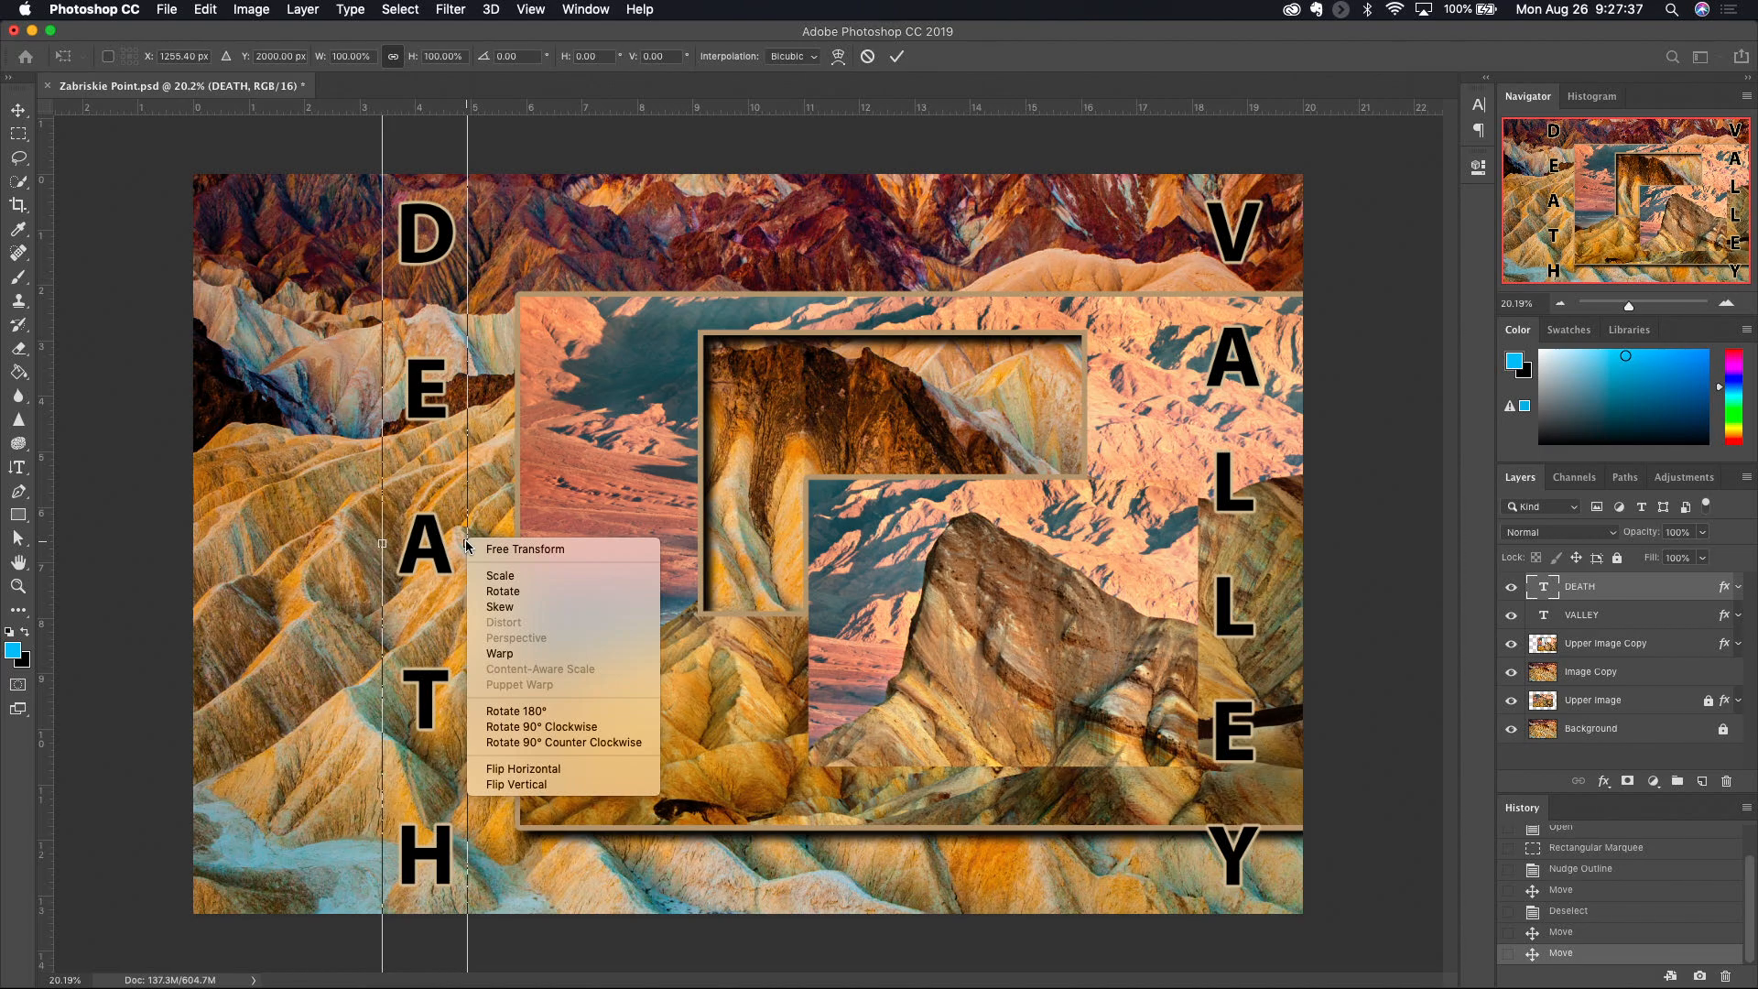
pyautogui.press('Escape')
pyautogui.press('Escape')
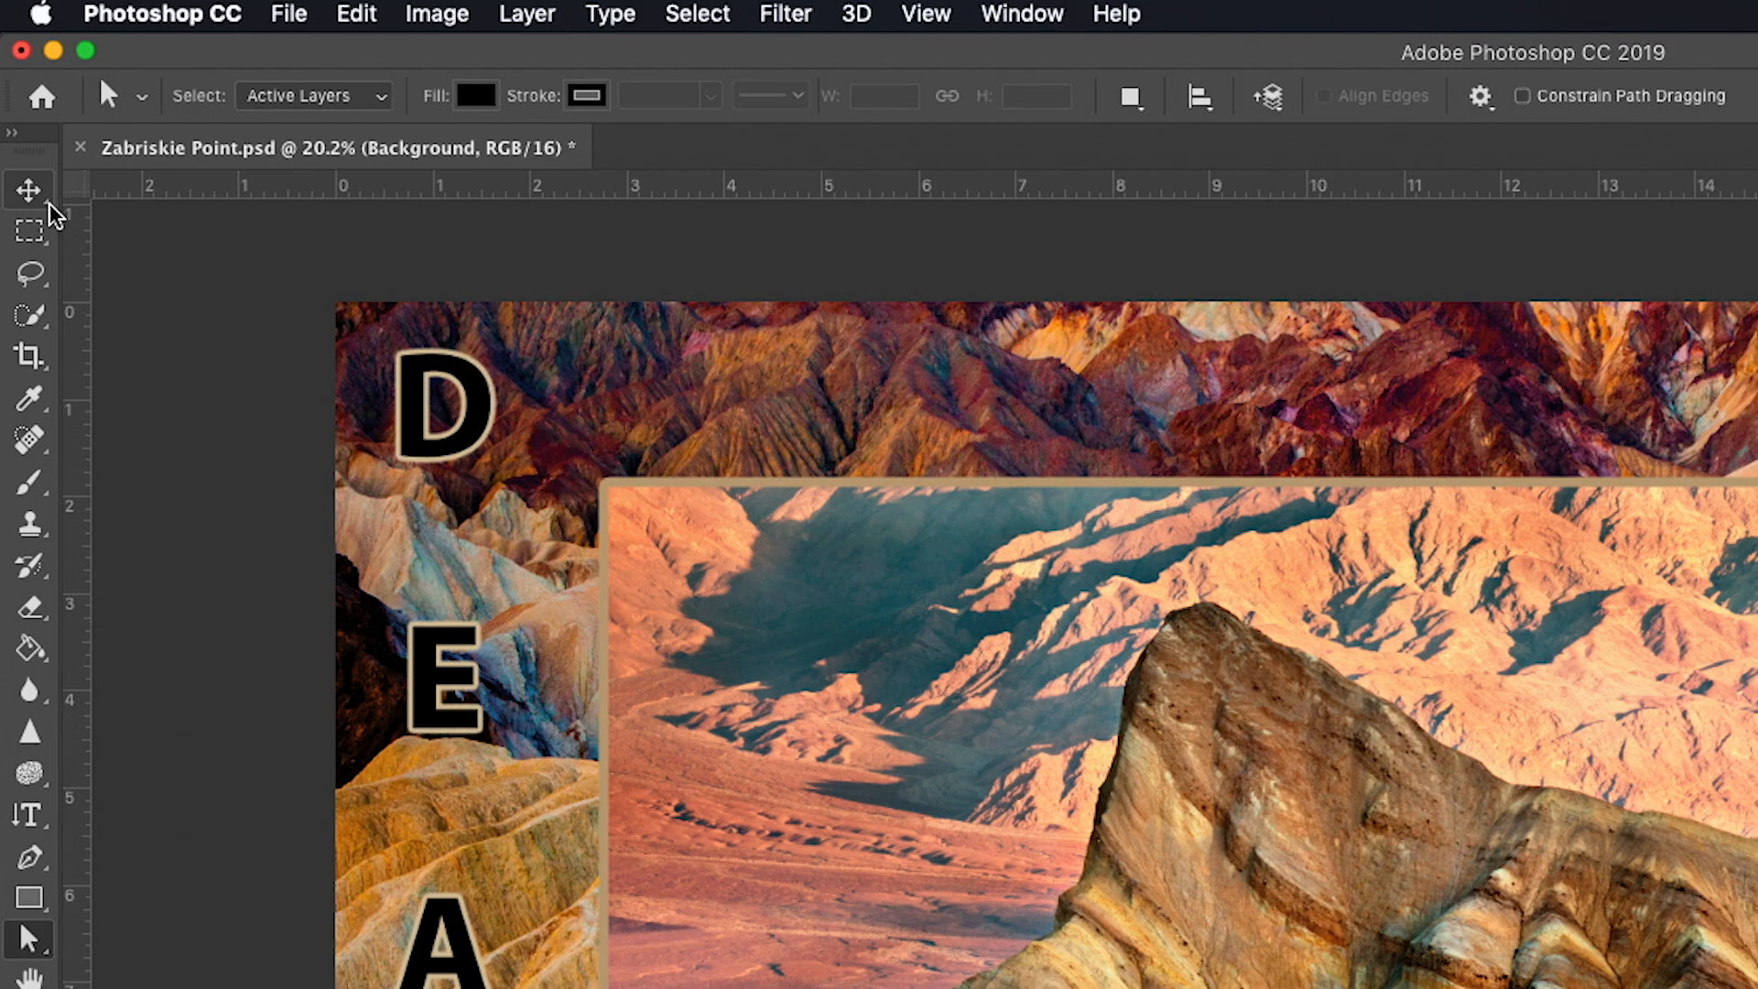
# - Switch to the Artboard Tool and back to the Move Tool, and turn on its transform controls
pyautogui.click(49, 203)
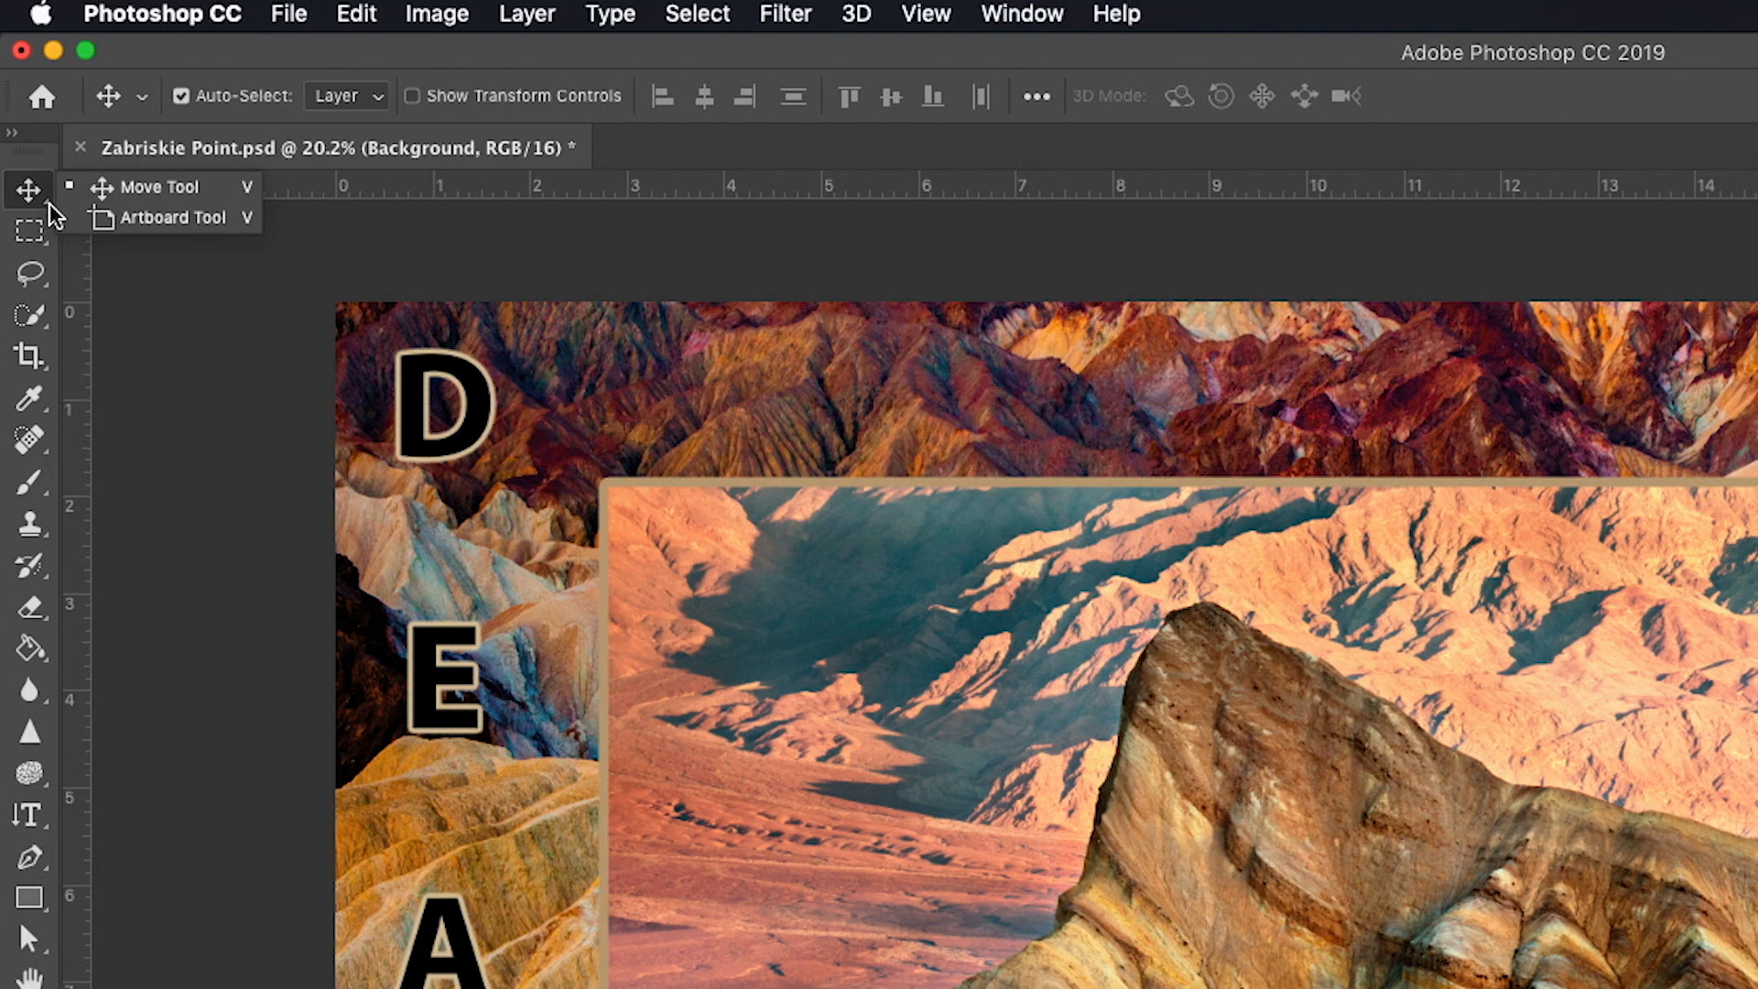
pyautogui.click(161, 222)
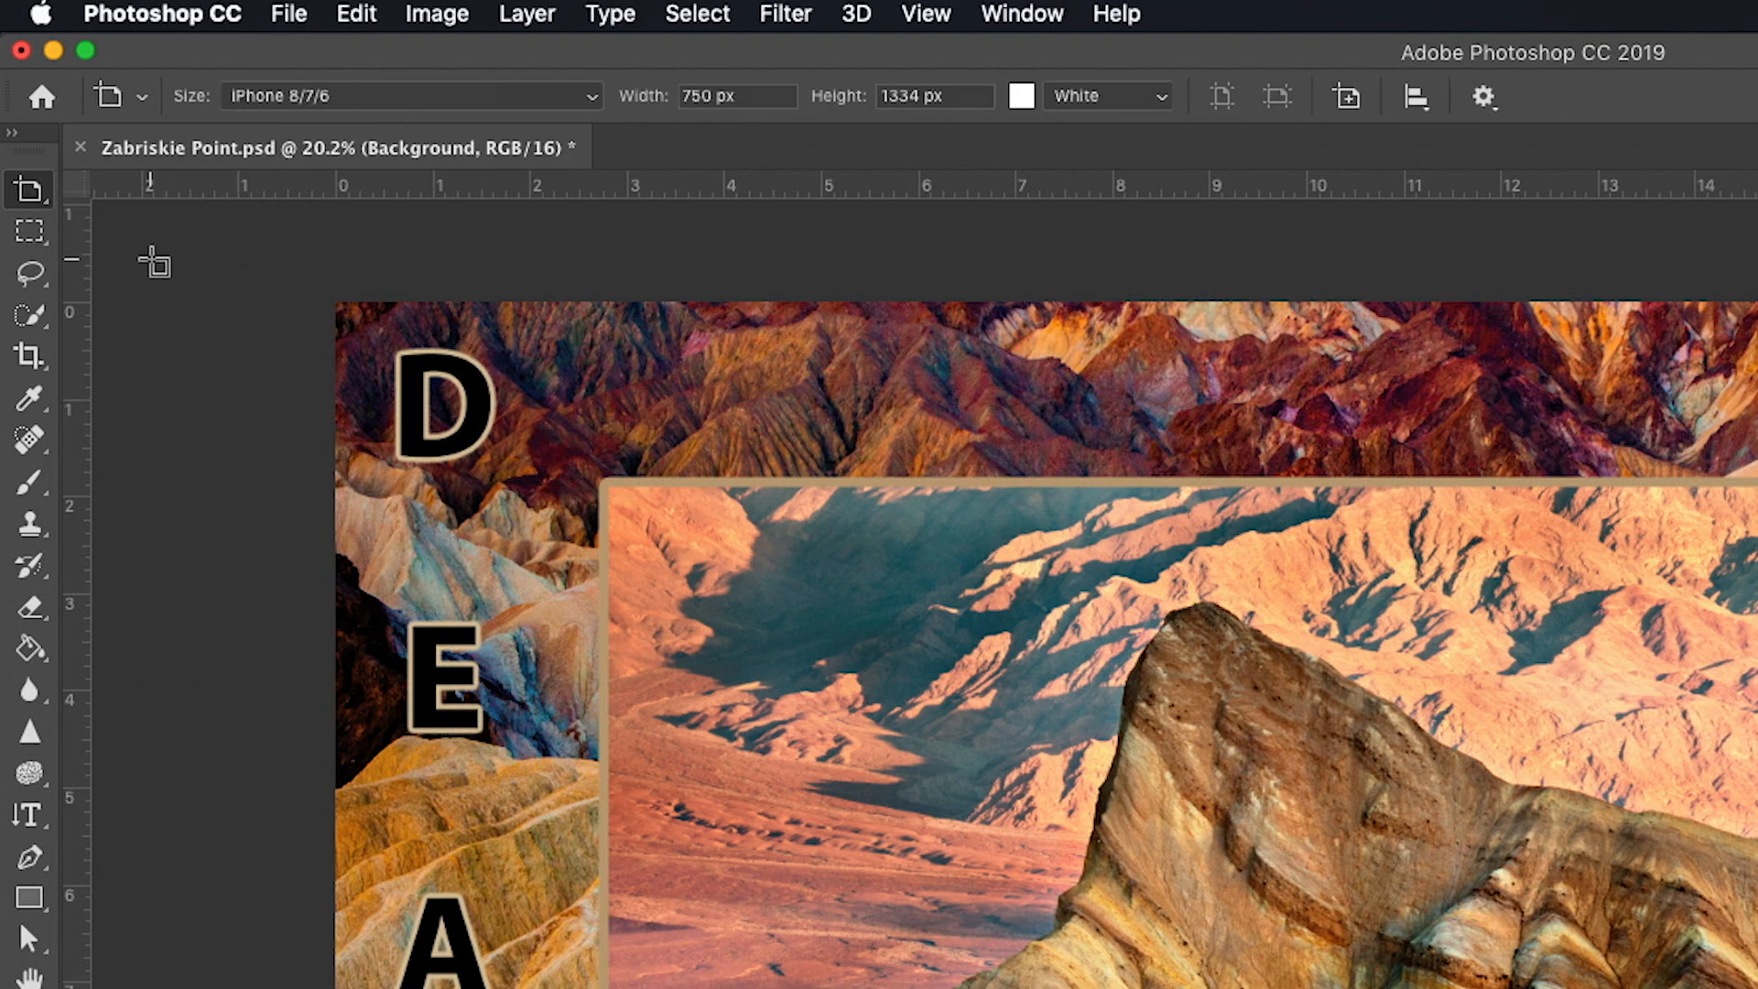
pyautogui.click(40, 203)
pyautogui.click(135, 188)
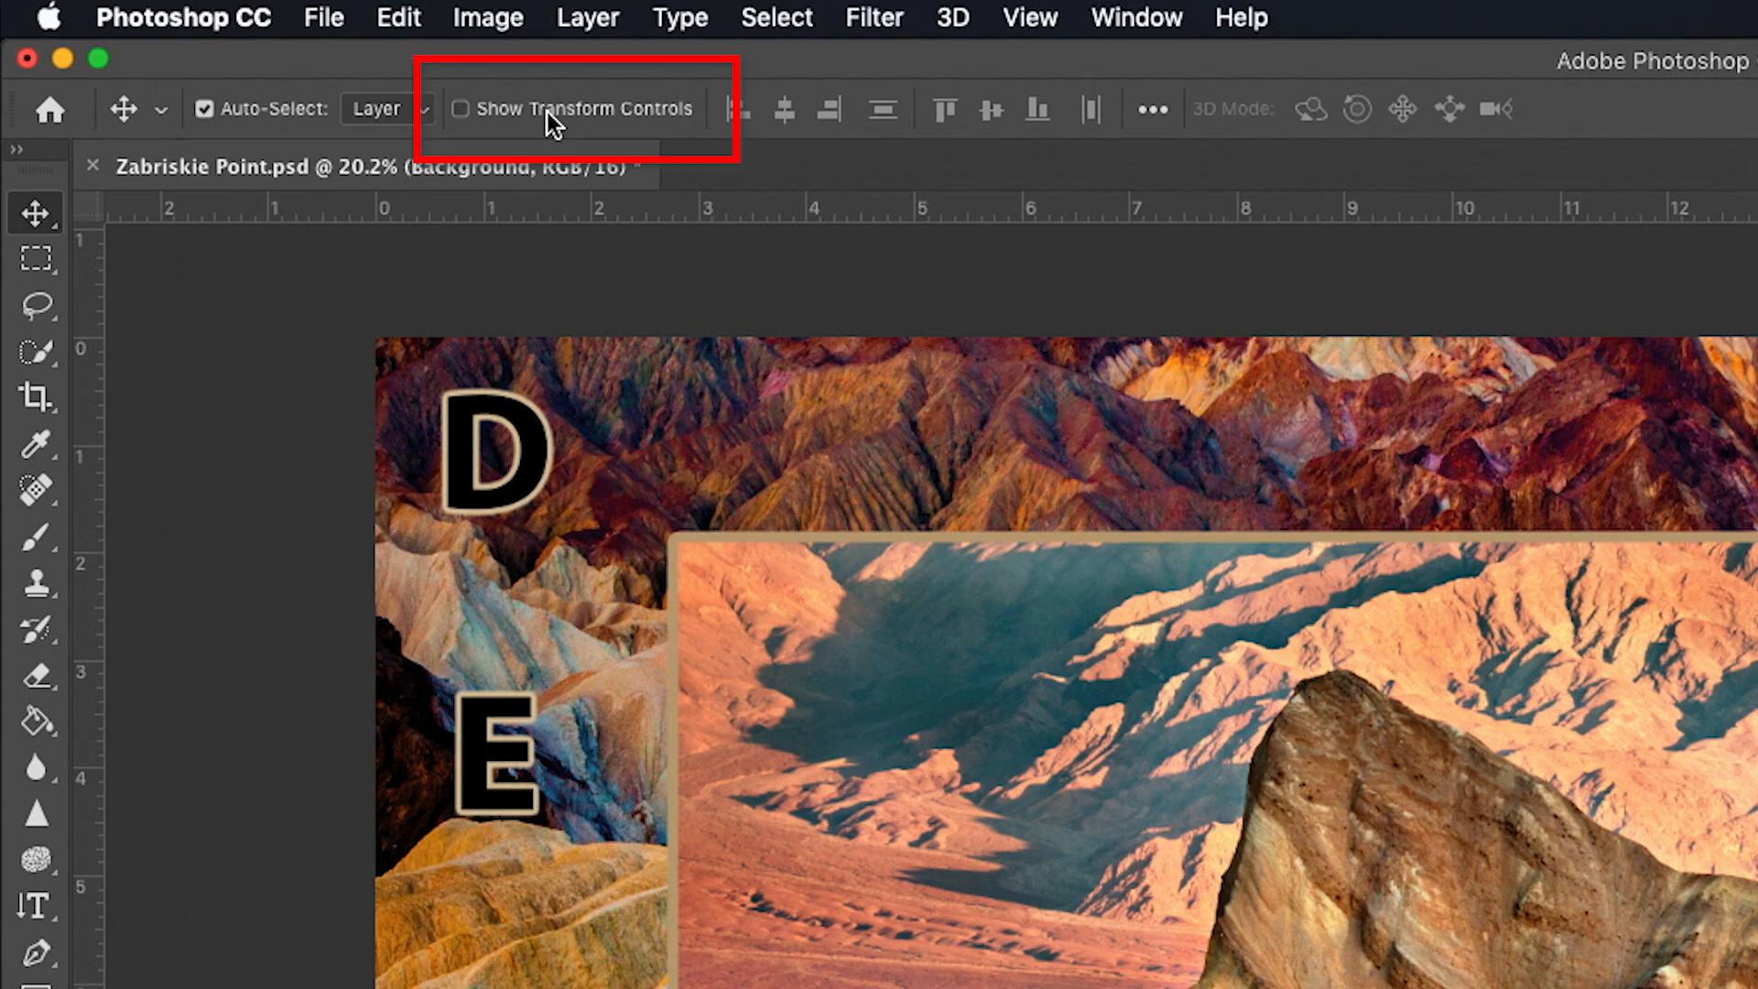
pyautogui.click(459, 115)
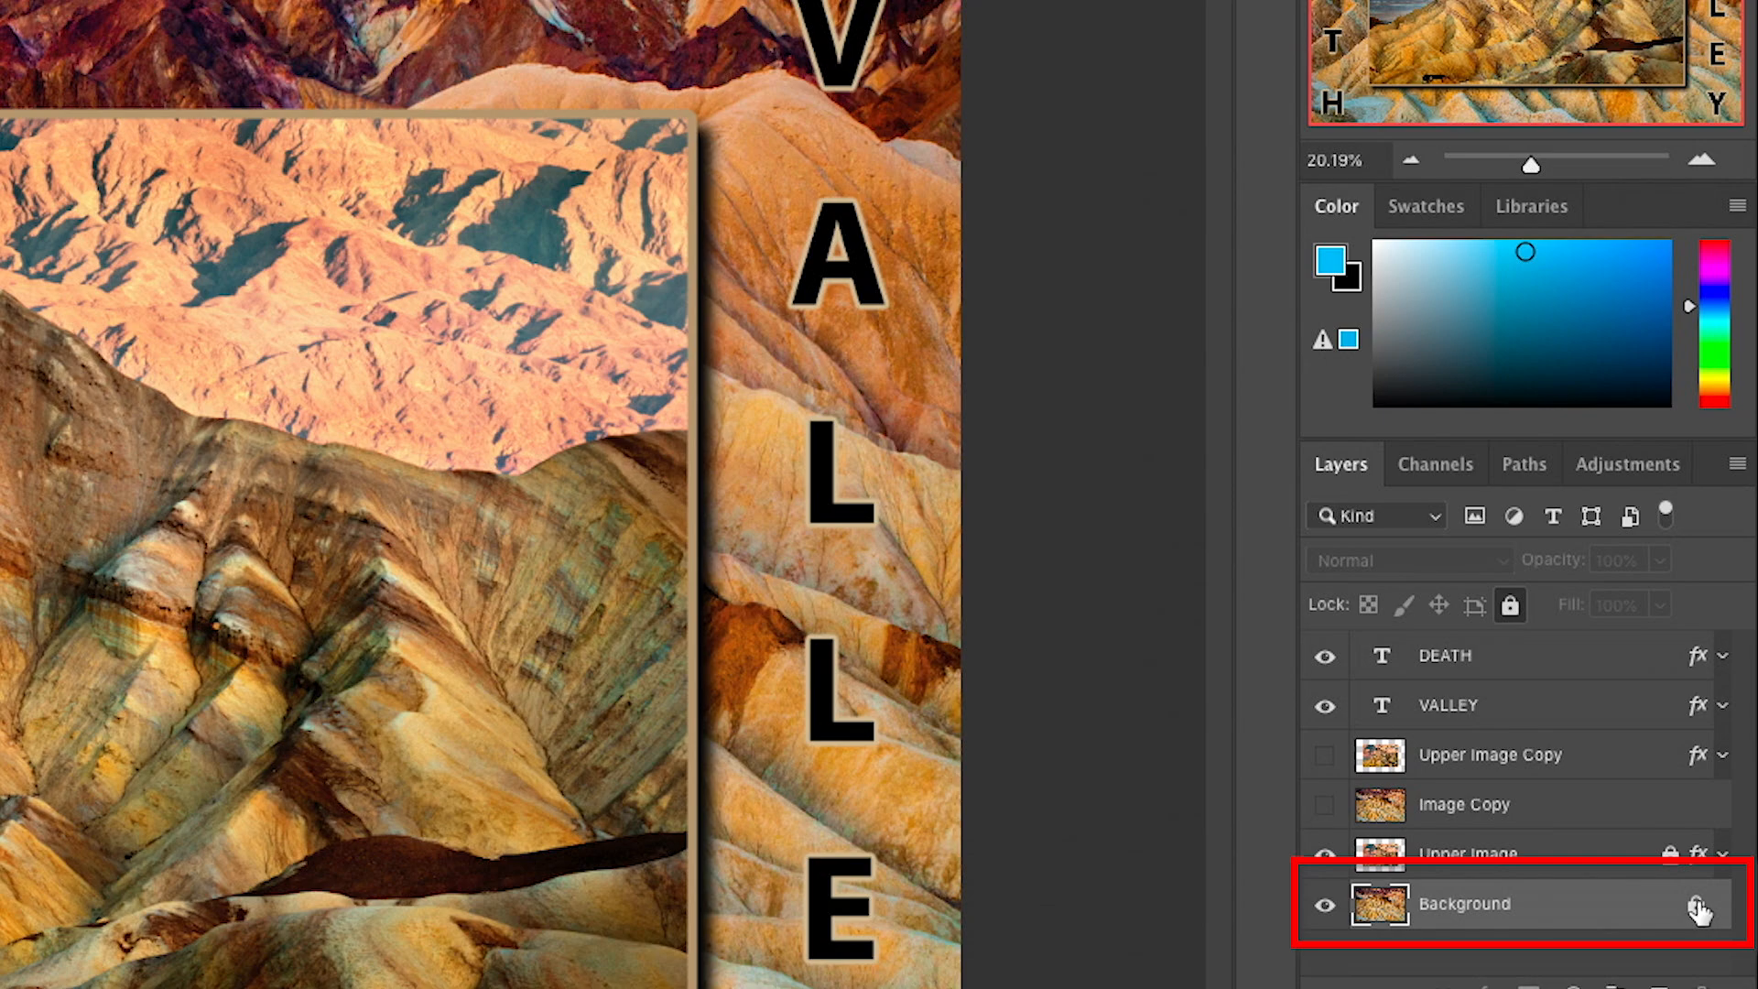
# - Unlock the Background layer and fully lock it again, and unlock the Upper Image layer
pyautogui.click(1697, 906)
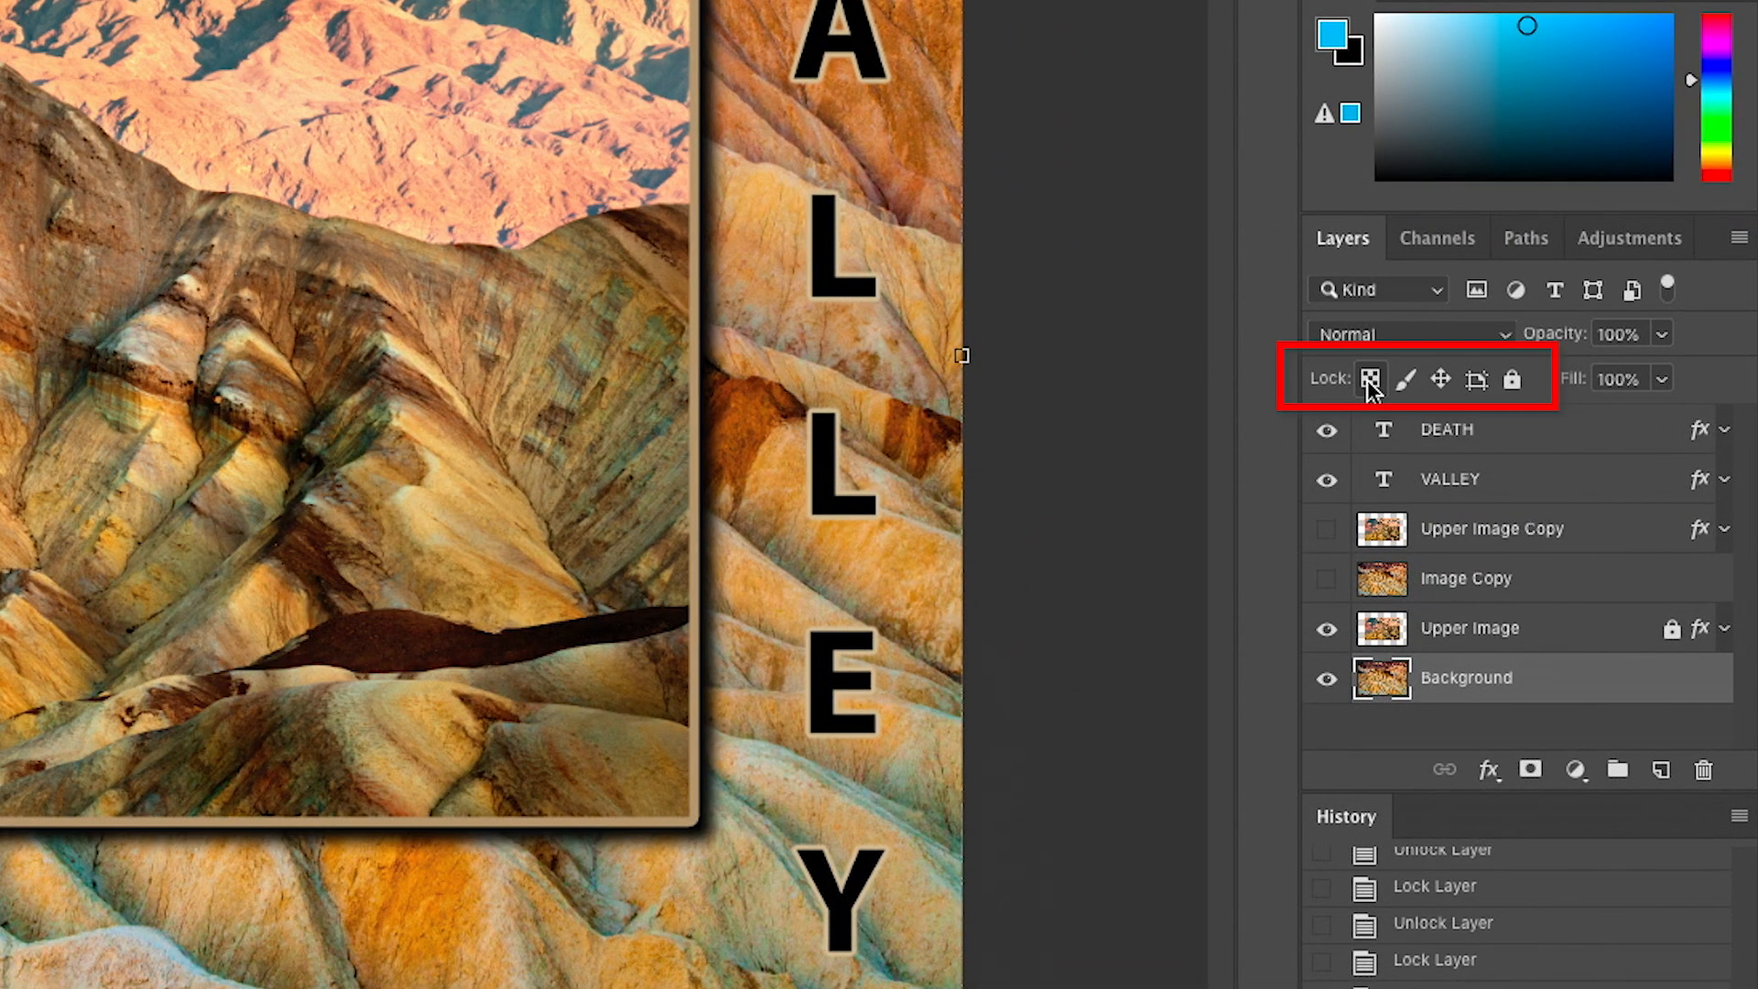
pyautogui.click(1512, 379)
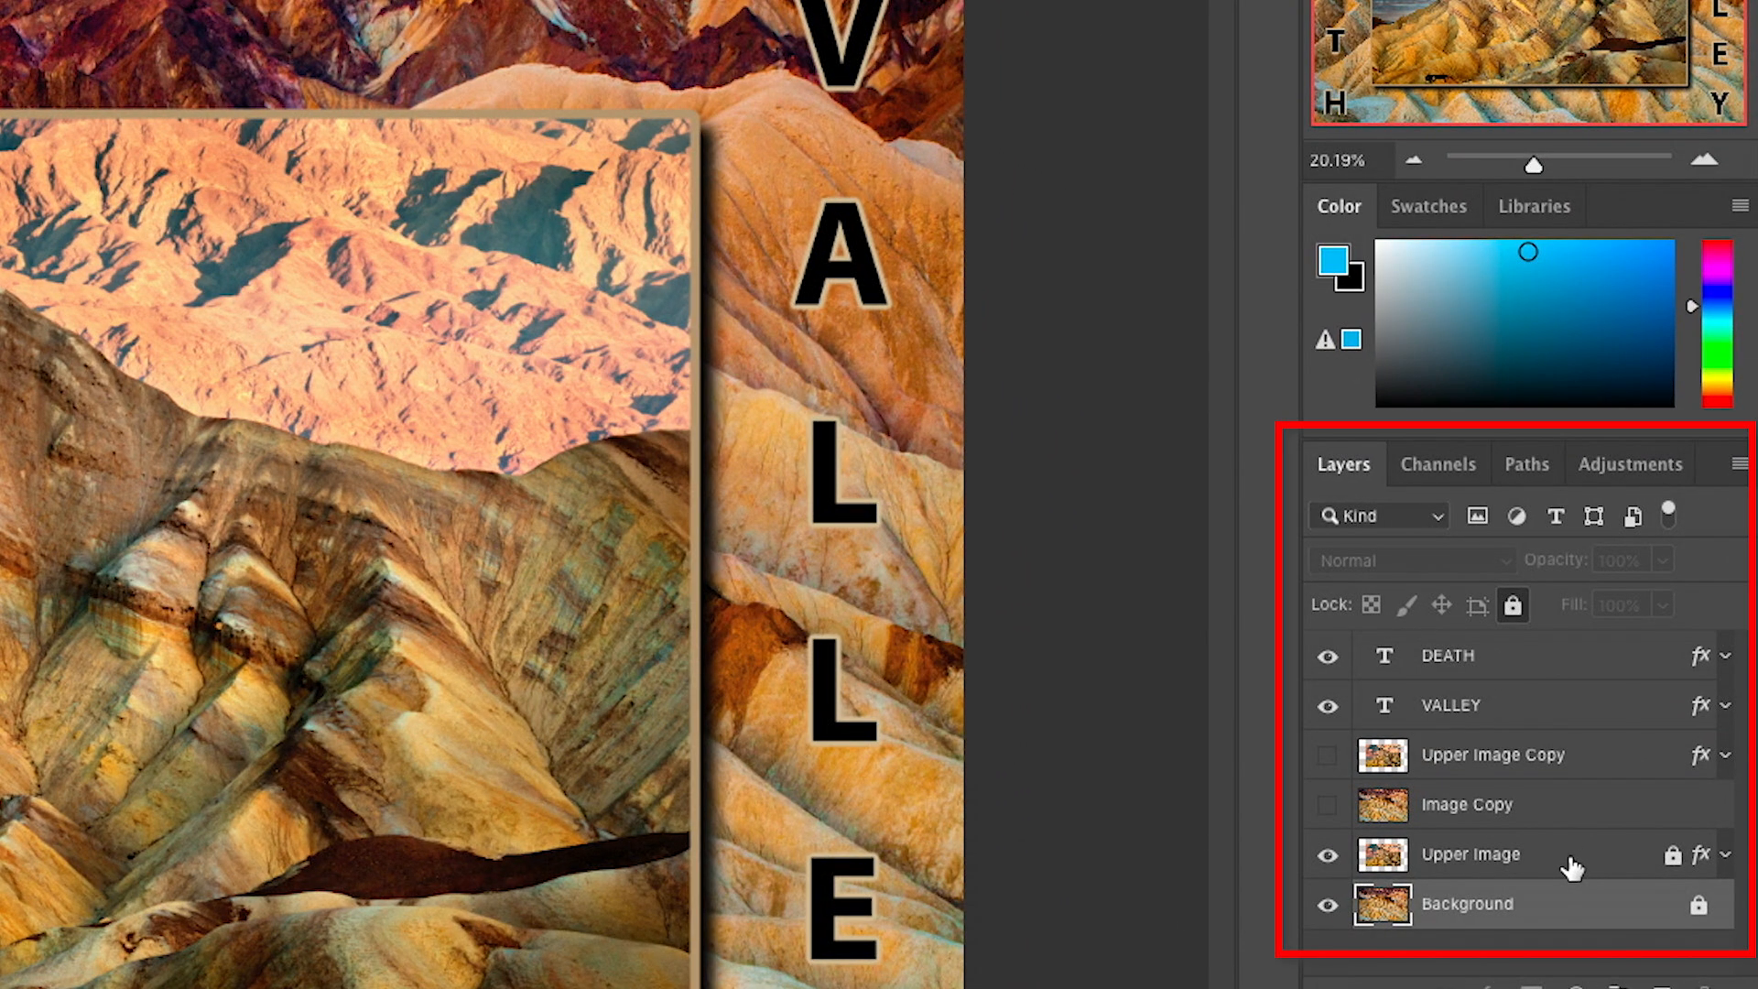
pyautogui.click(1575, 867)
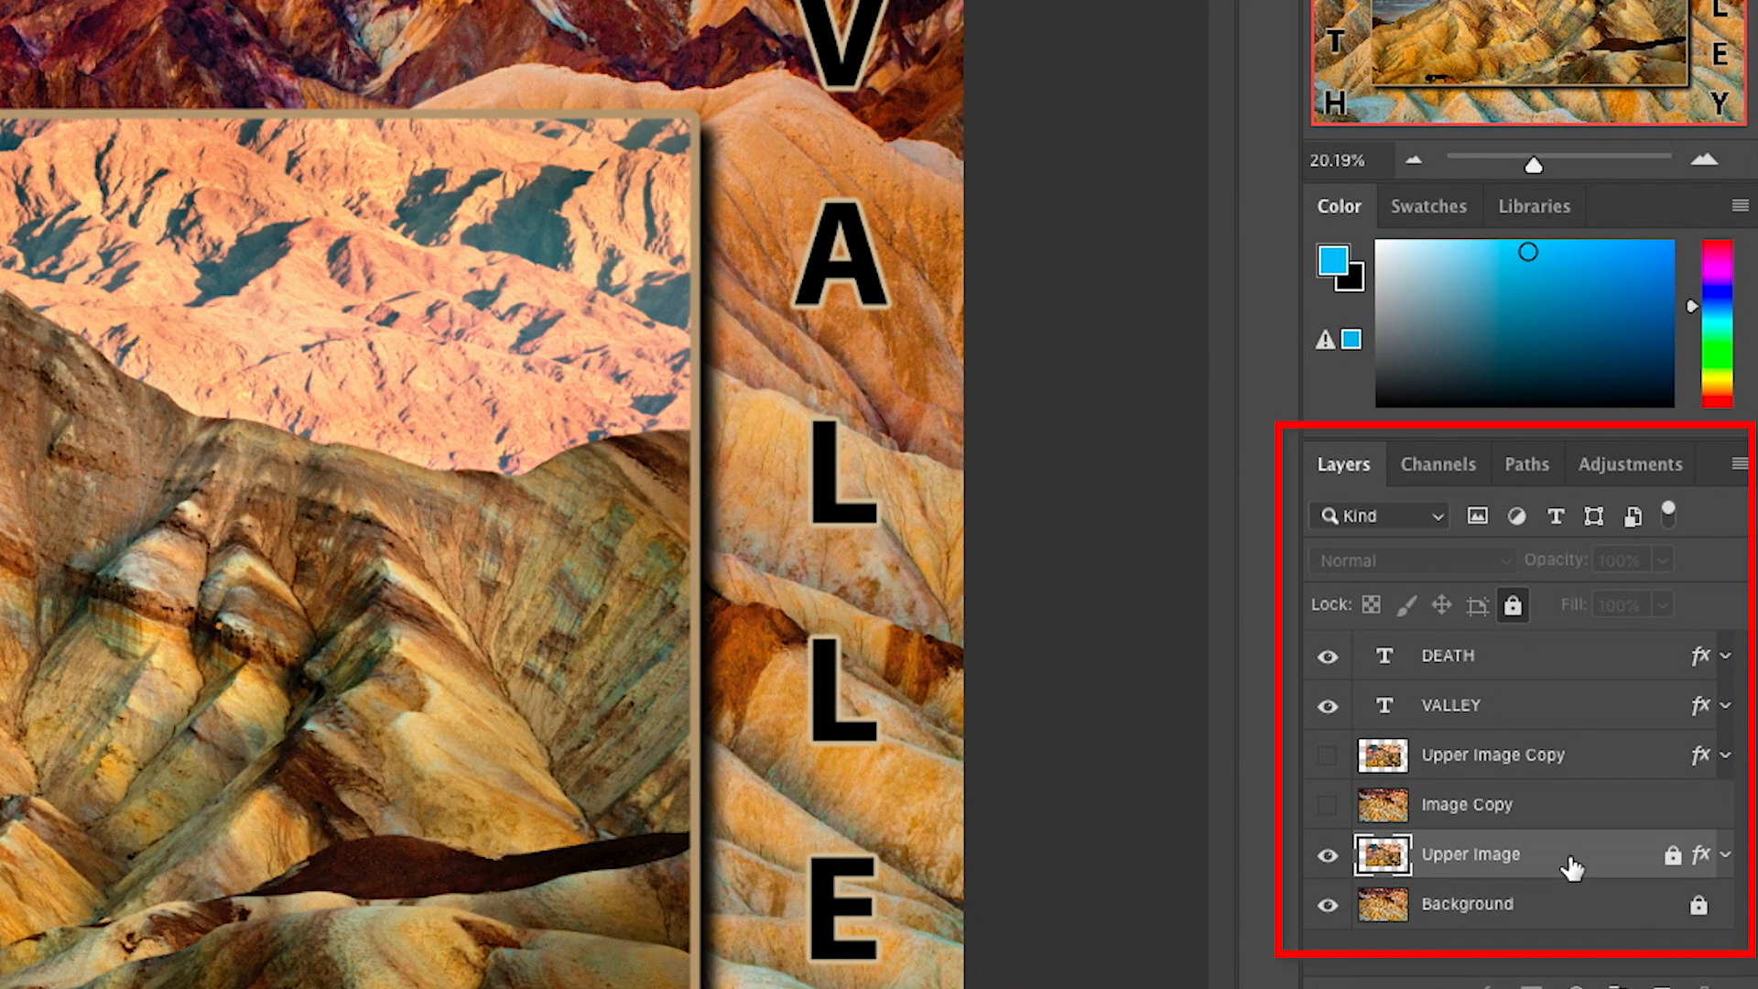
pyautogui.click(1672, 857)
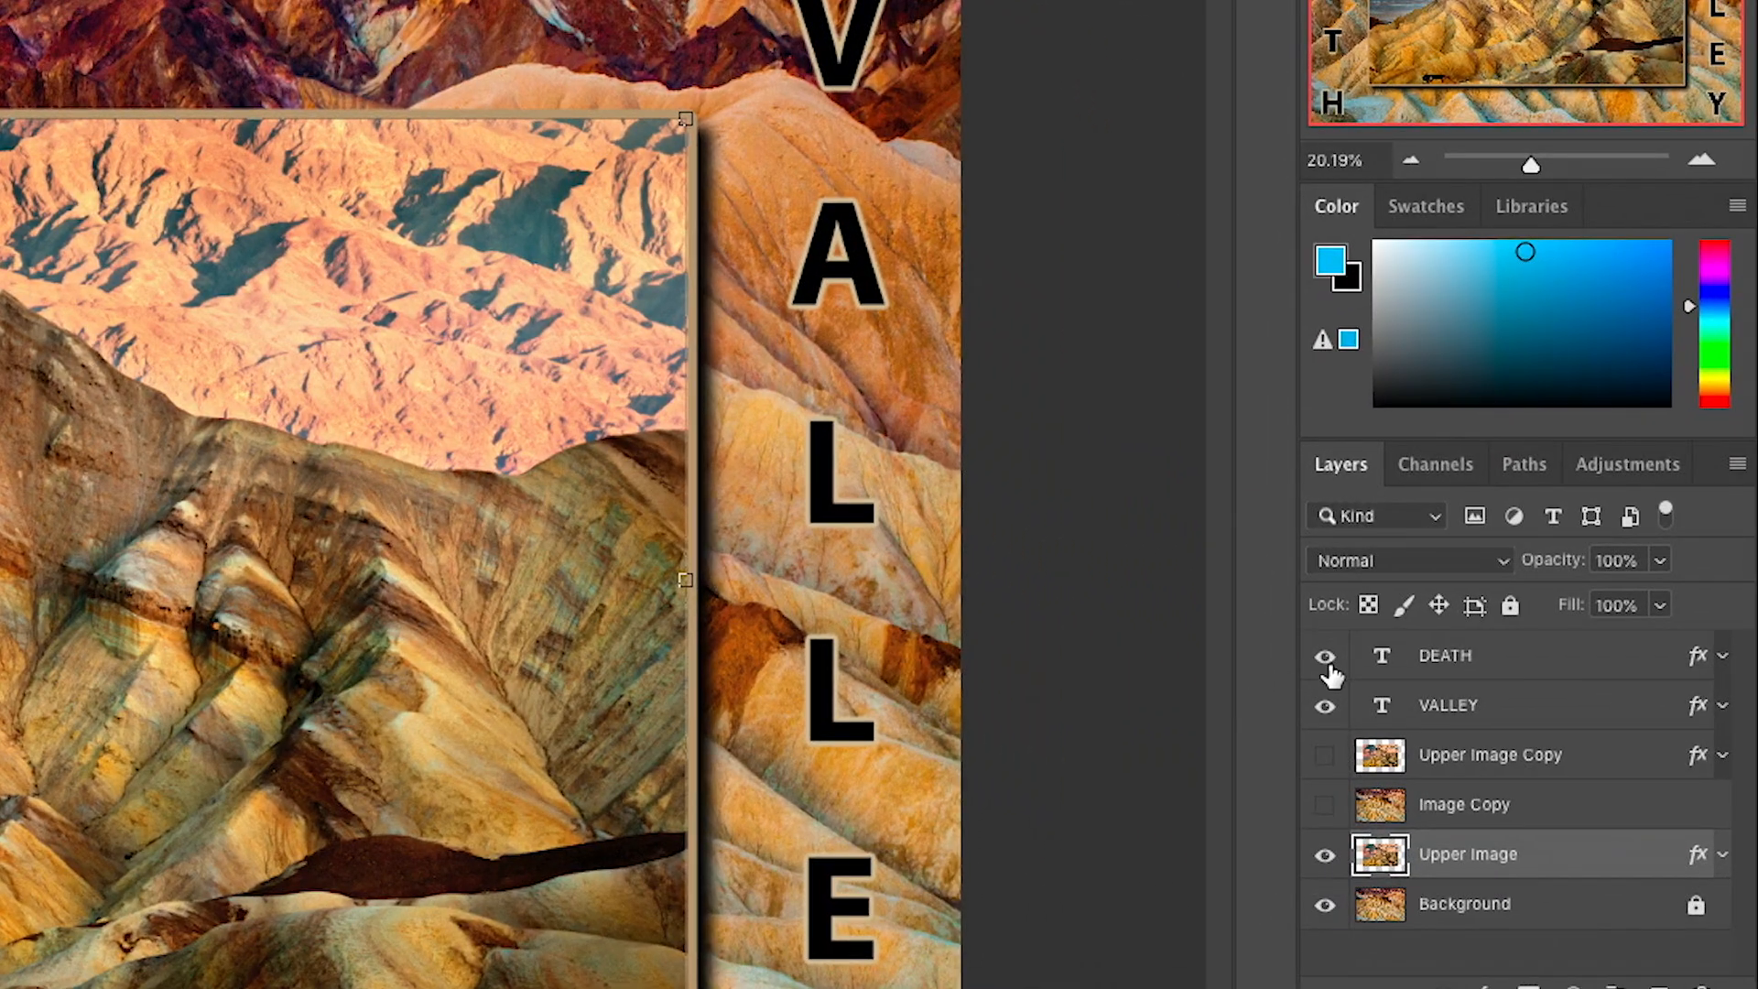
# - Hide the DEATH, VALLEY and Background layers to isolate the Upper Image layer
pyautogui.click(1327, 667)
pyautogui.click(1326, 707)
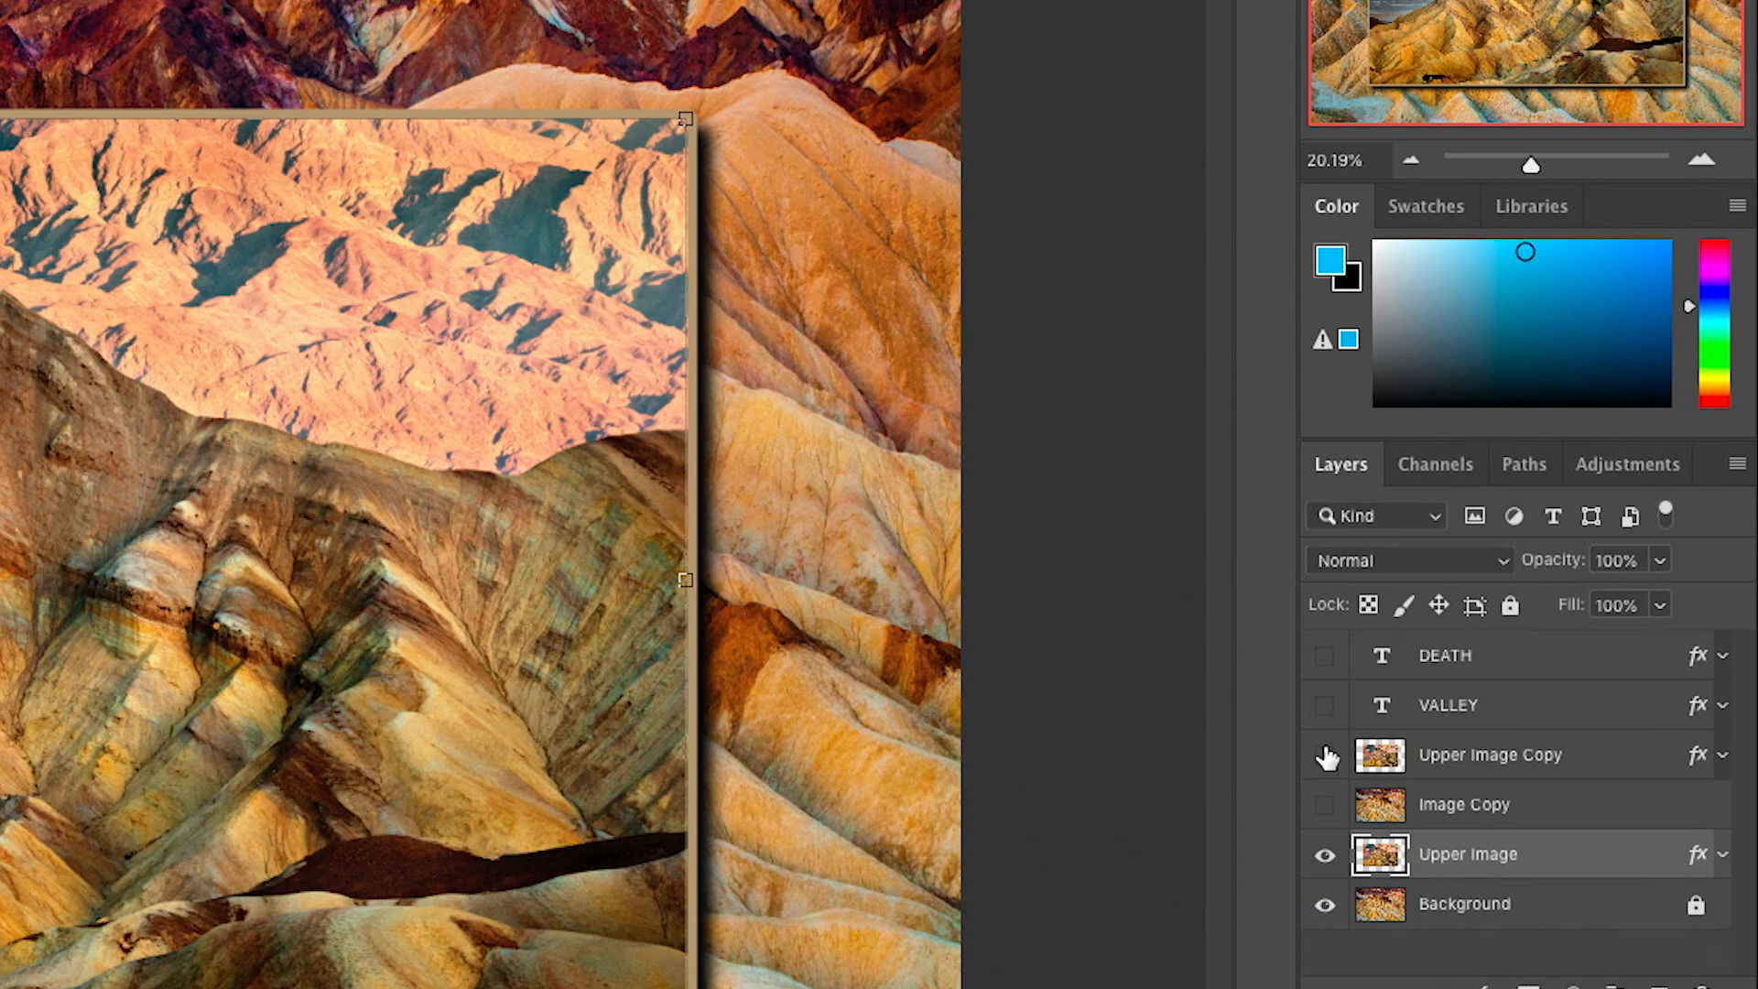
pyautogui.click(1325, 908)
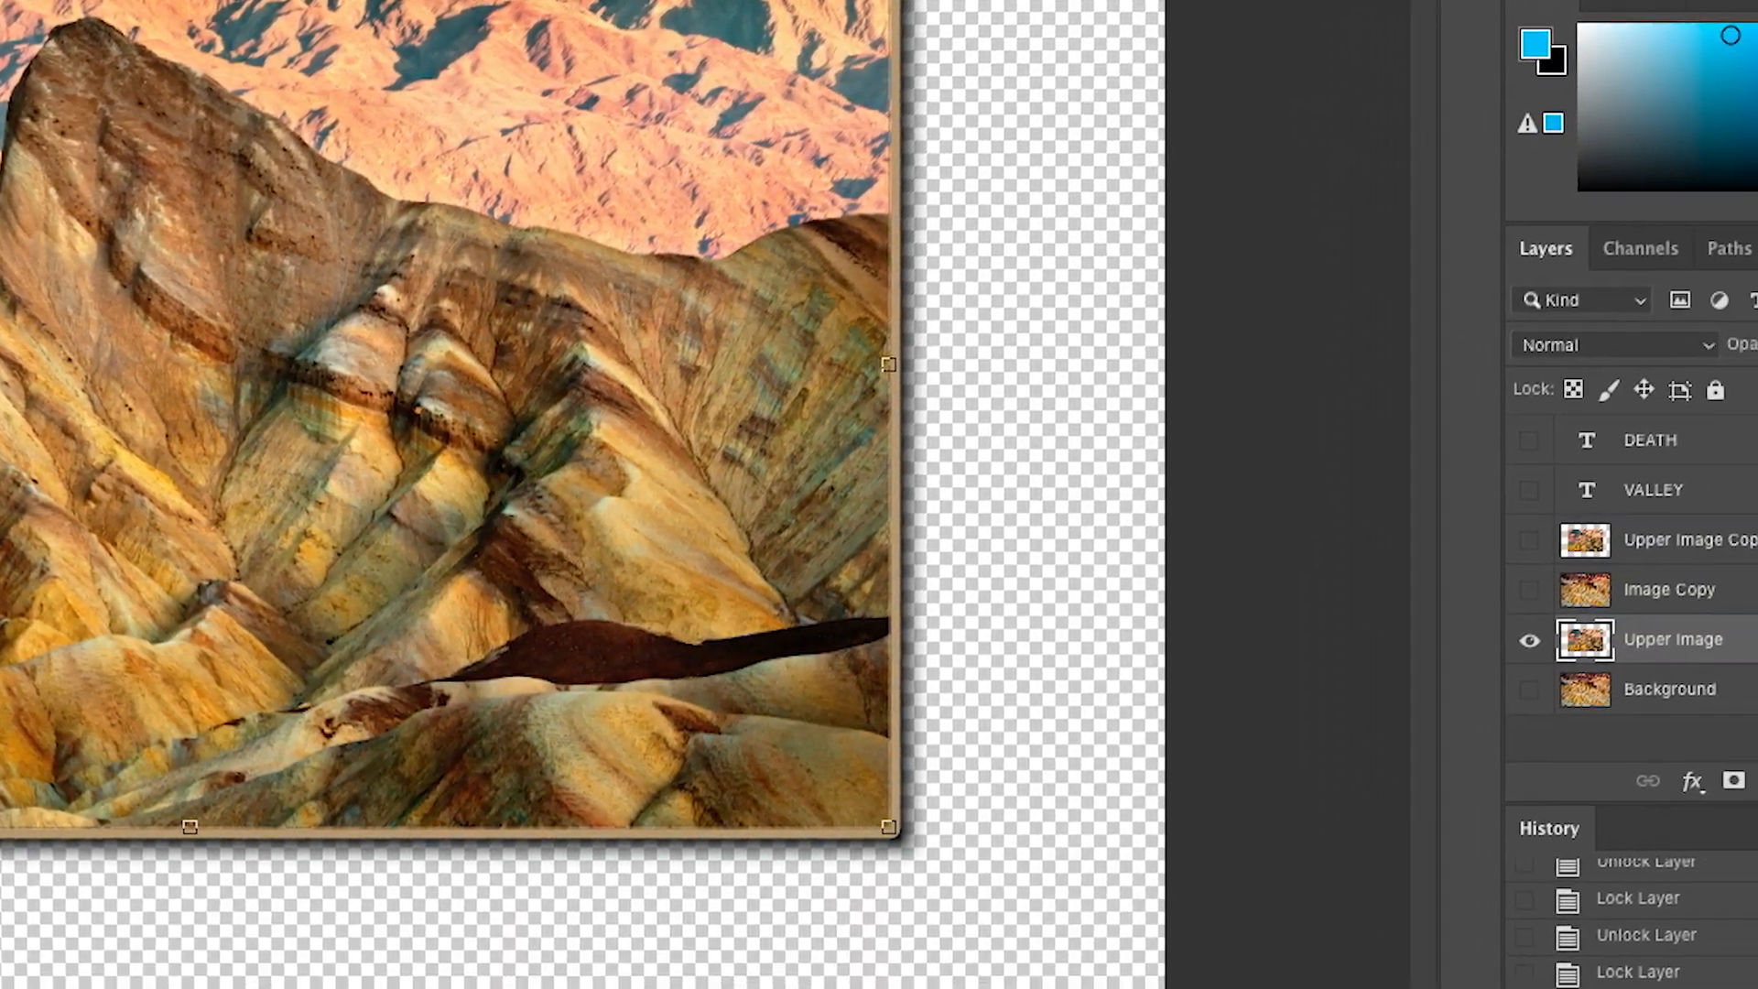
# - Expand the Upper Image layer's effects, try moving the image up and left, undo the move, and collapse the effects
pyautogui.click(1723, 600)
pyautogui.scroll(-3, 1558, 620)
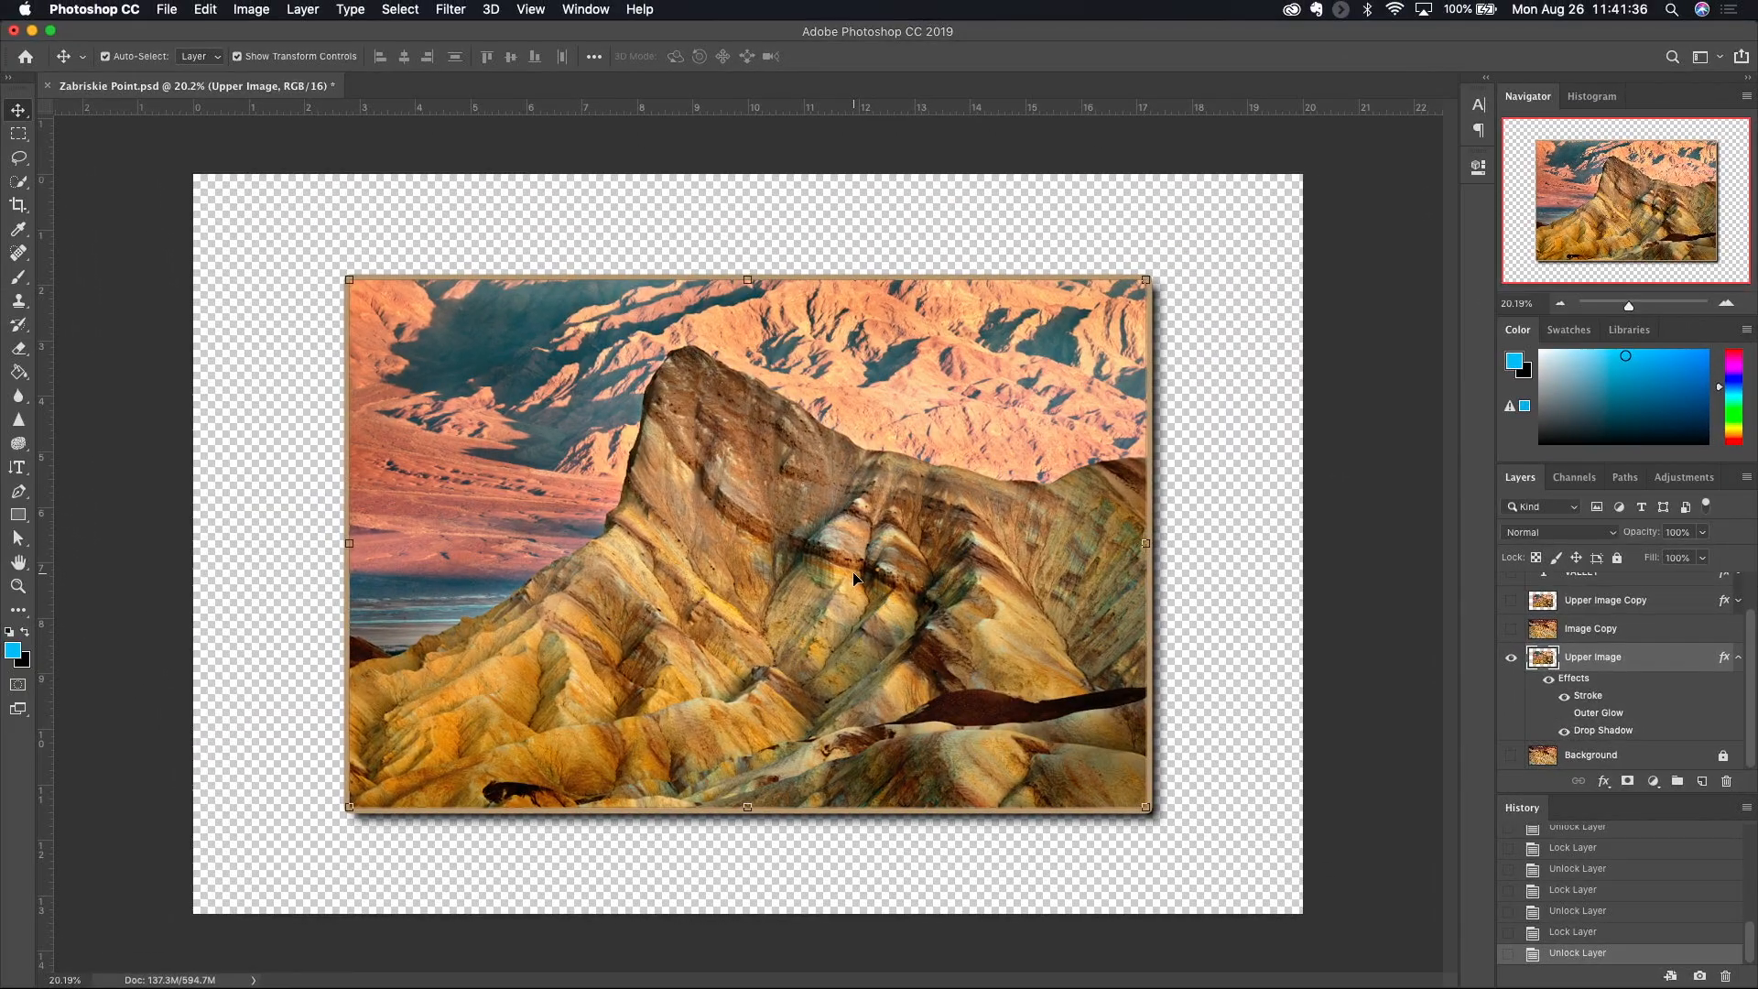
pyautogui.moveTo(806, 574); pyautogui.dragTo(720, 514)
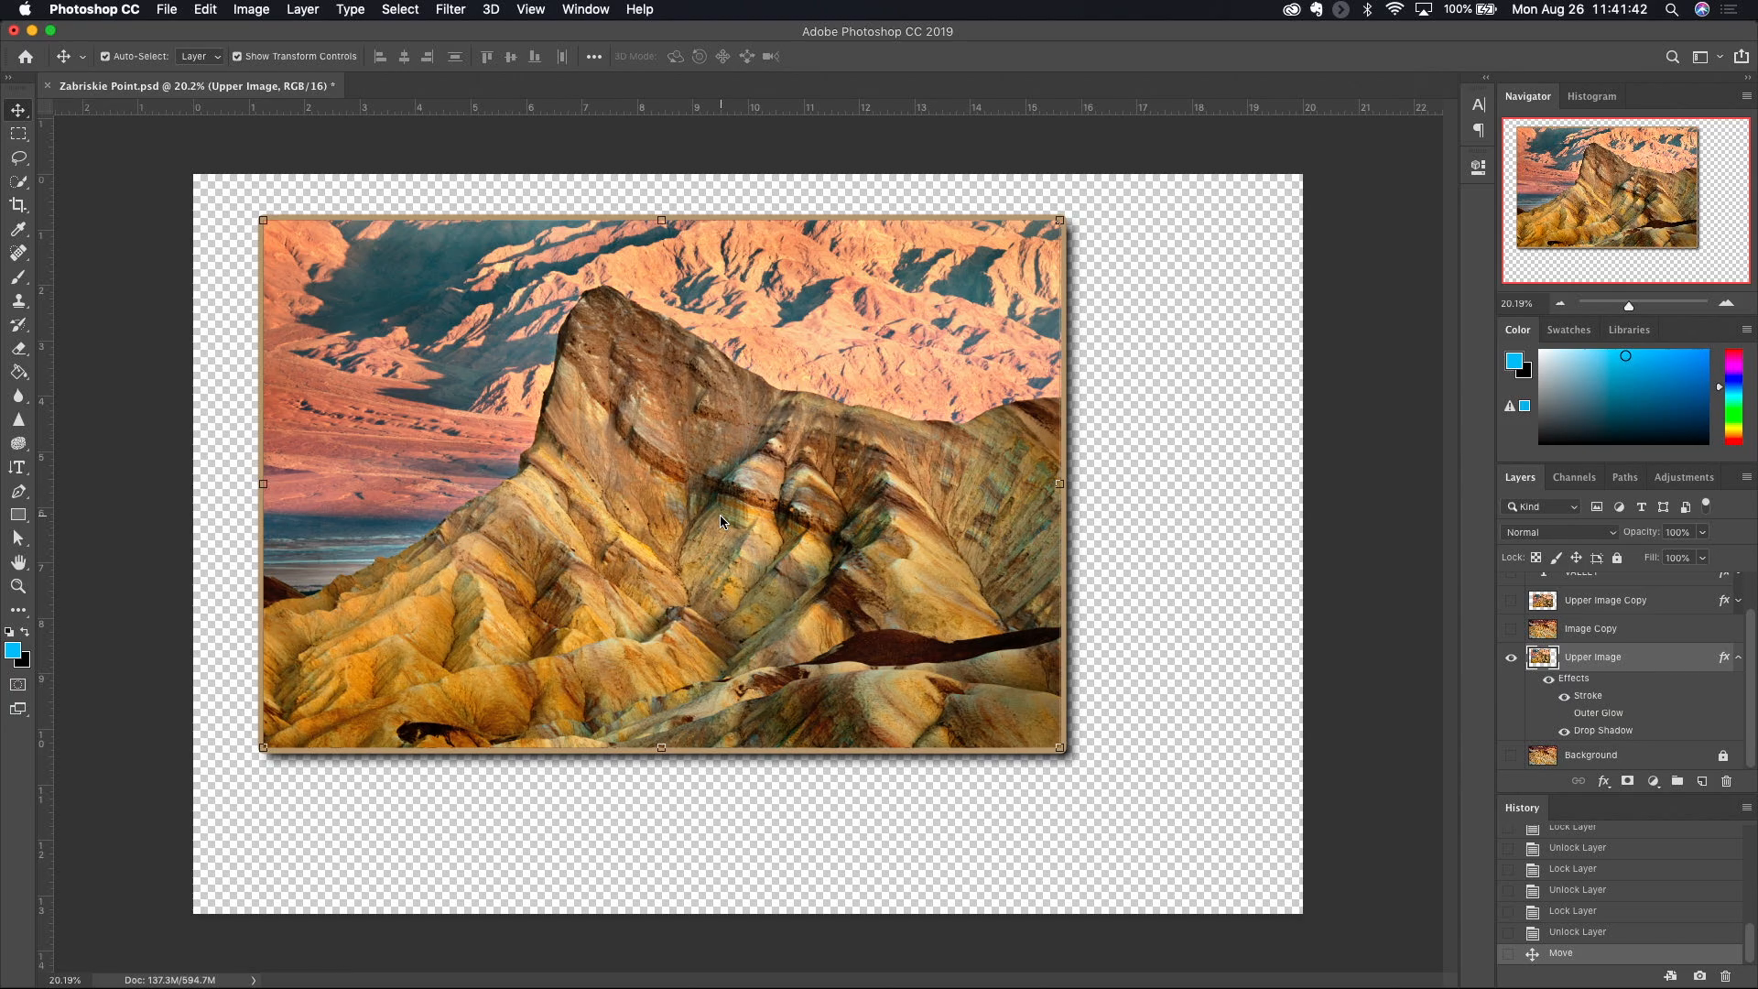
pyautogui.press('super+z')
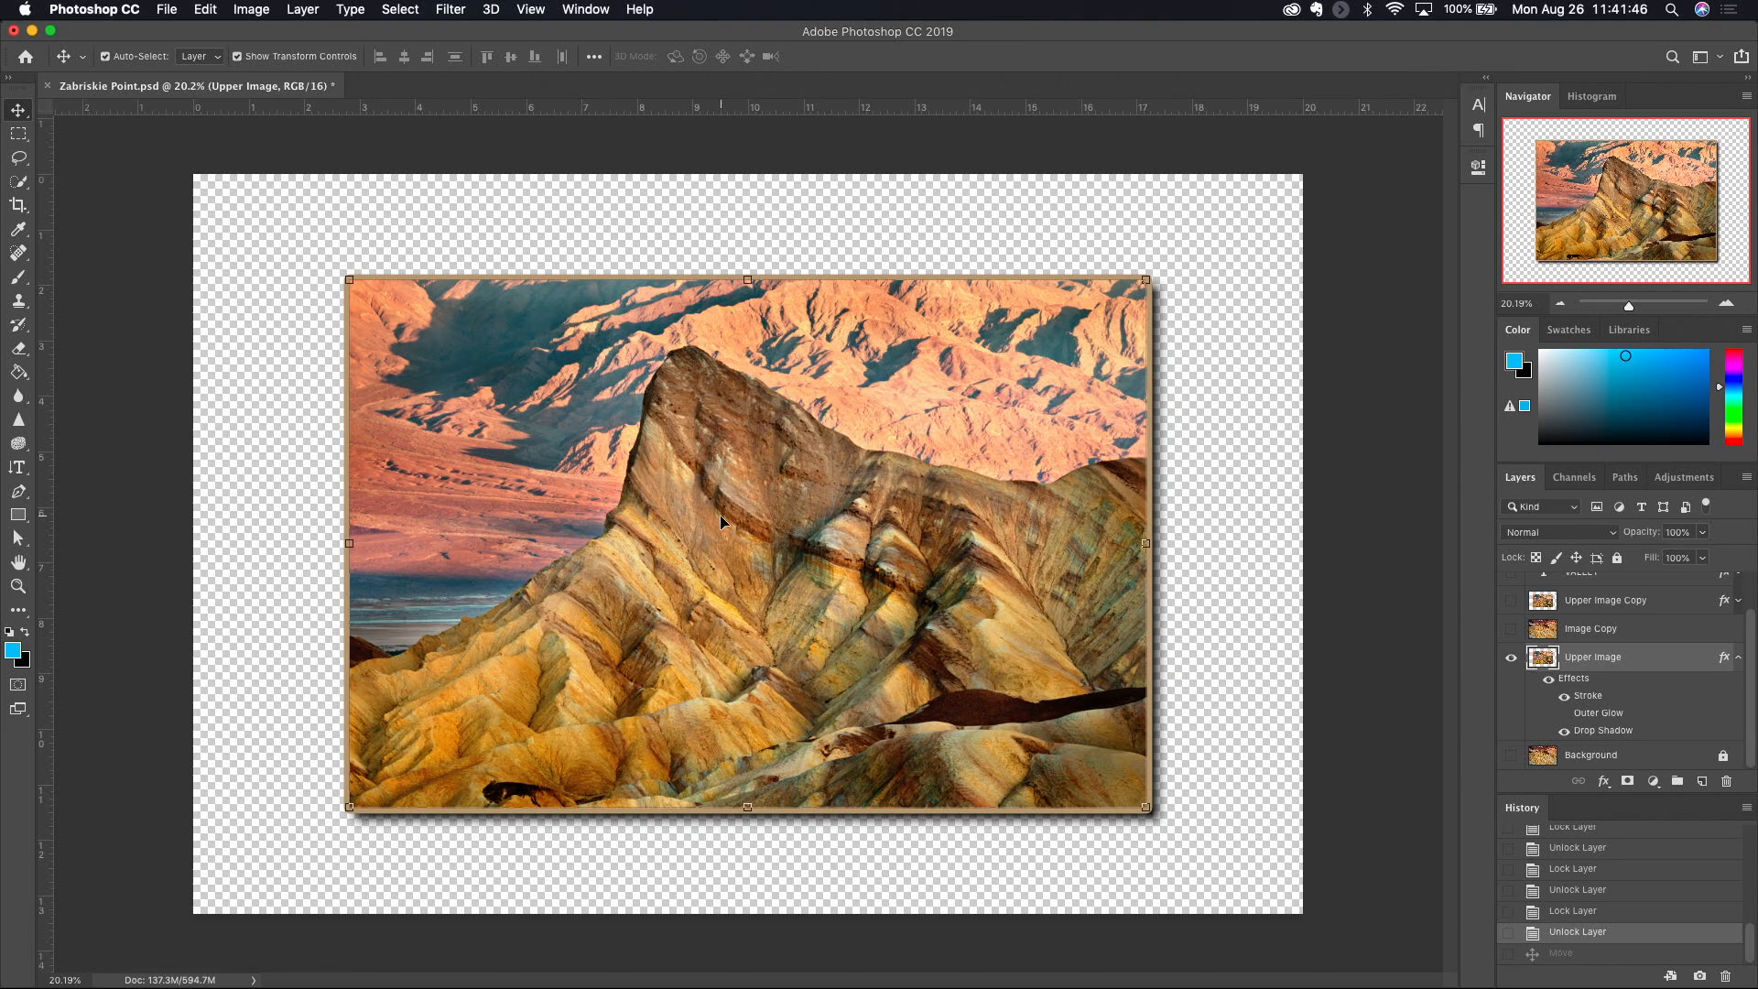
pyautogui.click(1736, 658)
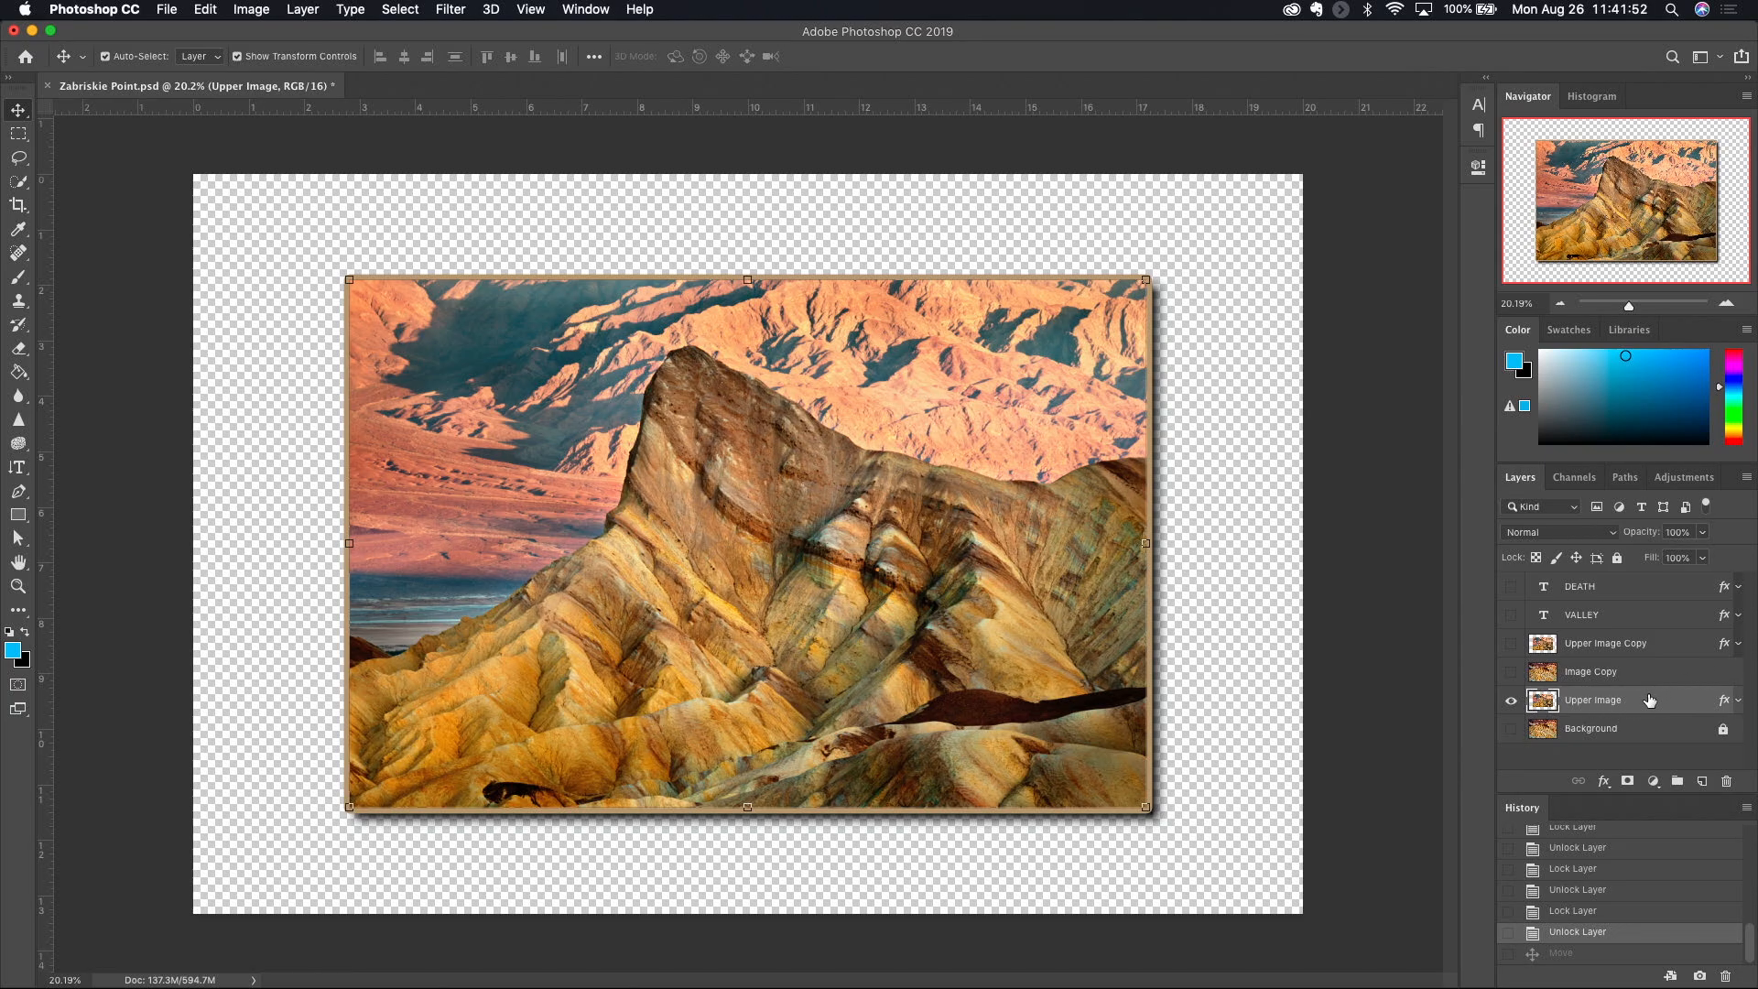
# - Fully lock the Upper Image layer and make the Background, DEATH and VALLEY layers visible again
pyautogui.click(1617, 557)
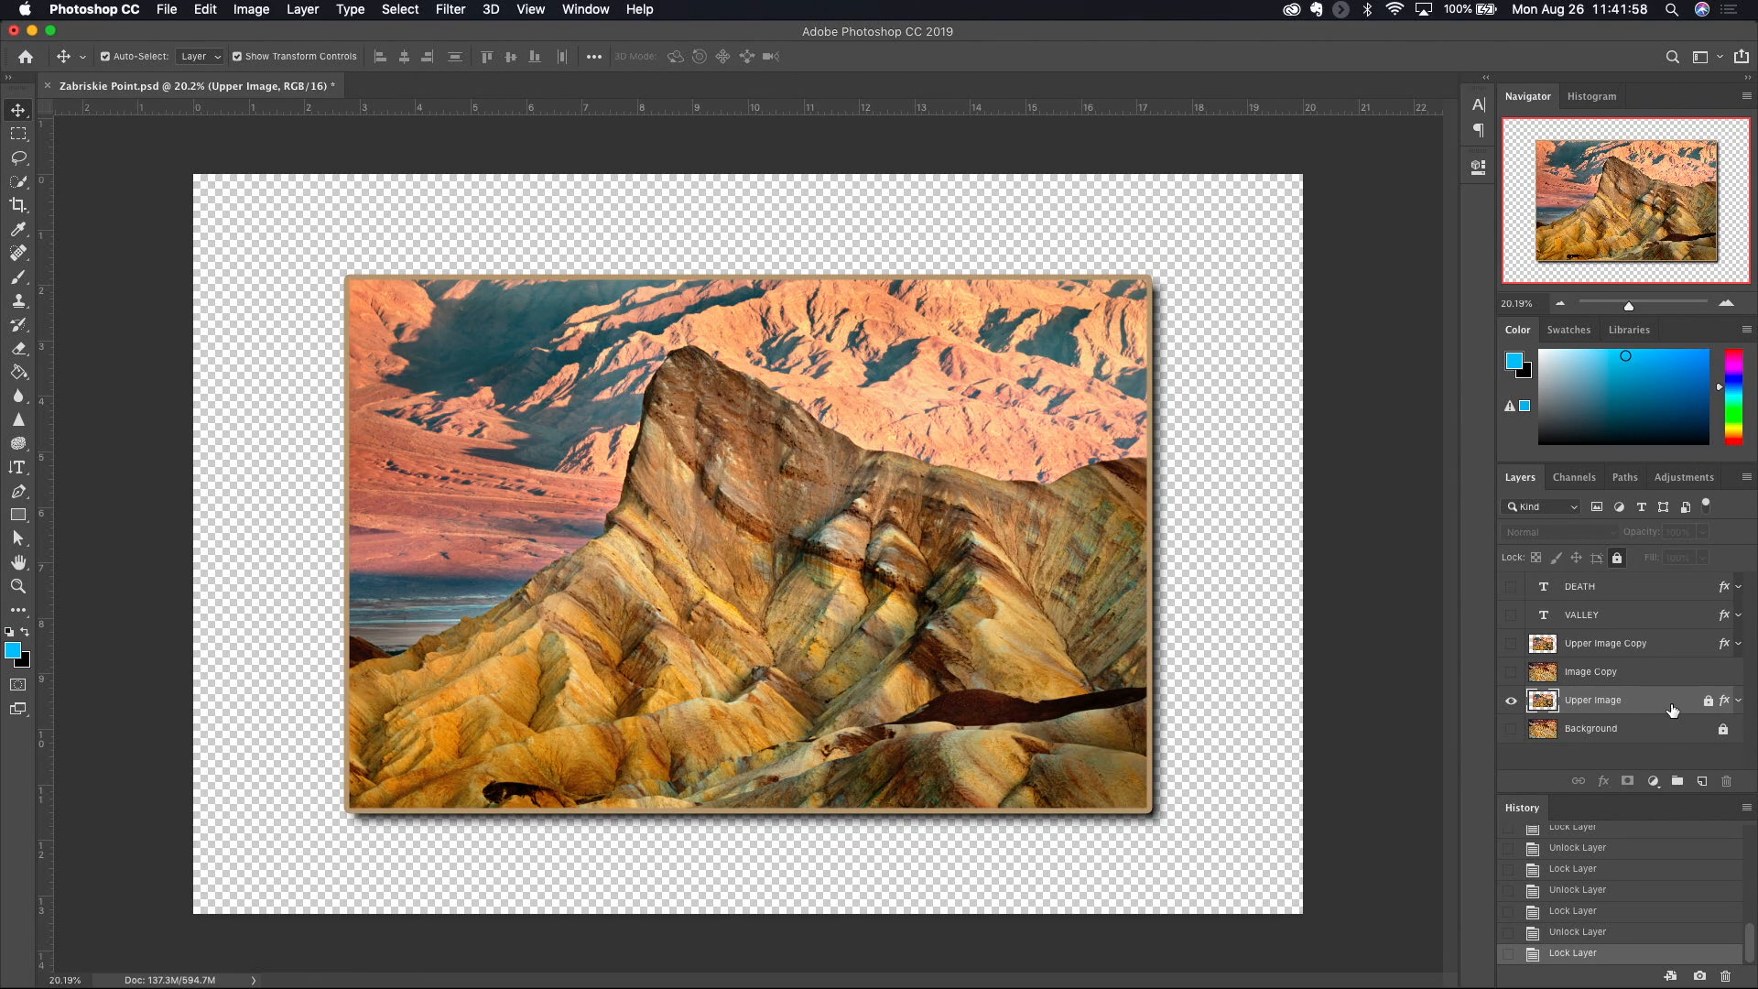
pyautogui.click(1512, 729)
pyautogui.click(1512, 587)
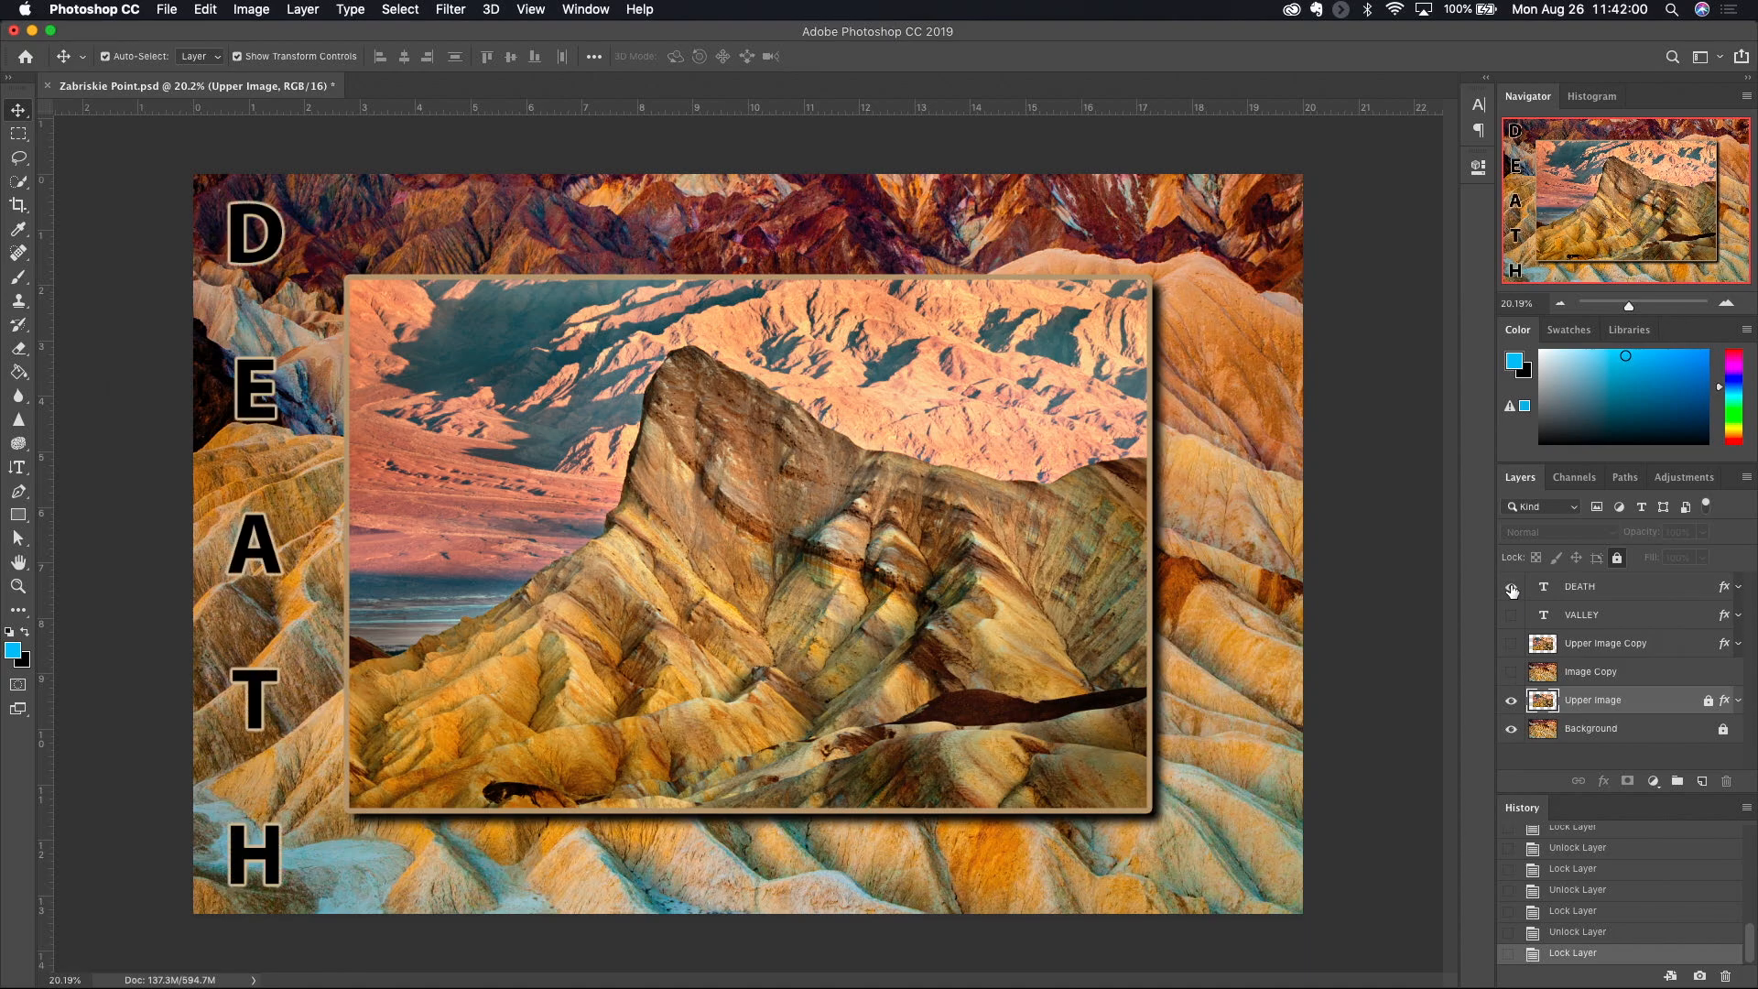
pyautogui.click(1512, 615)
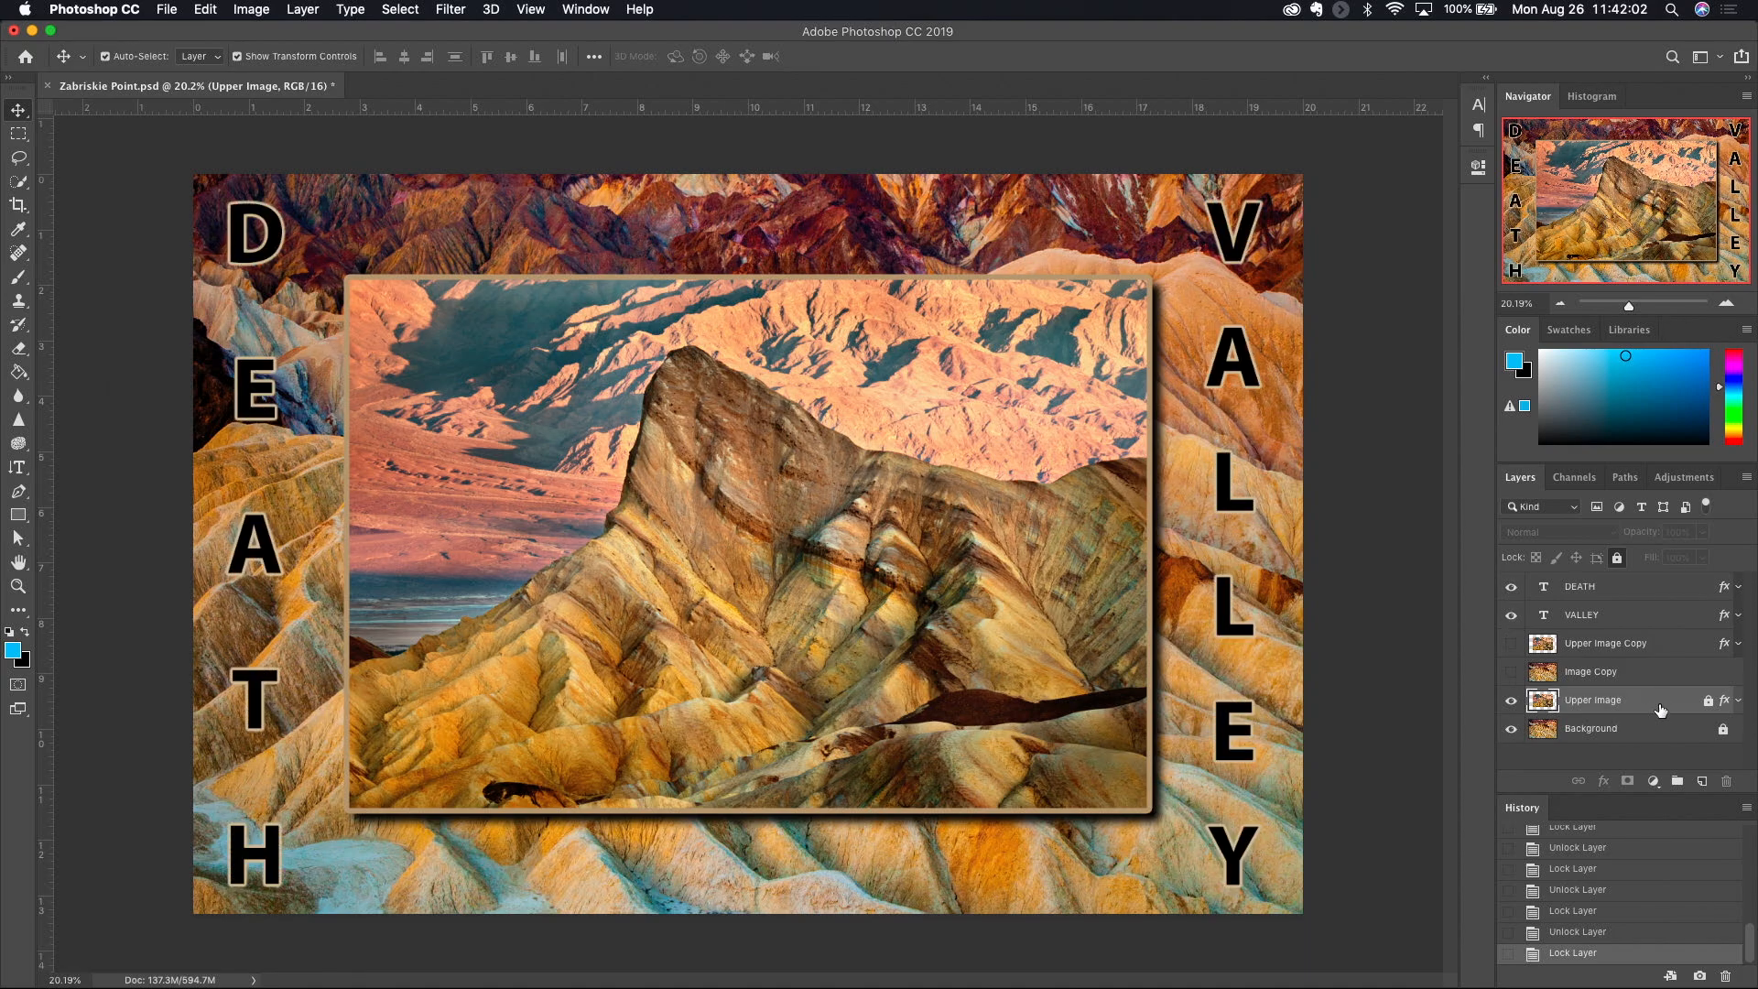
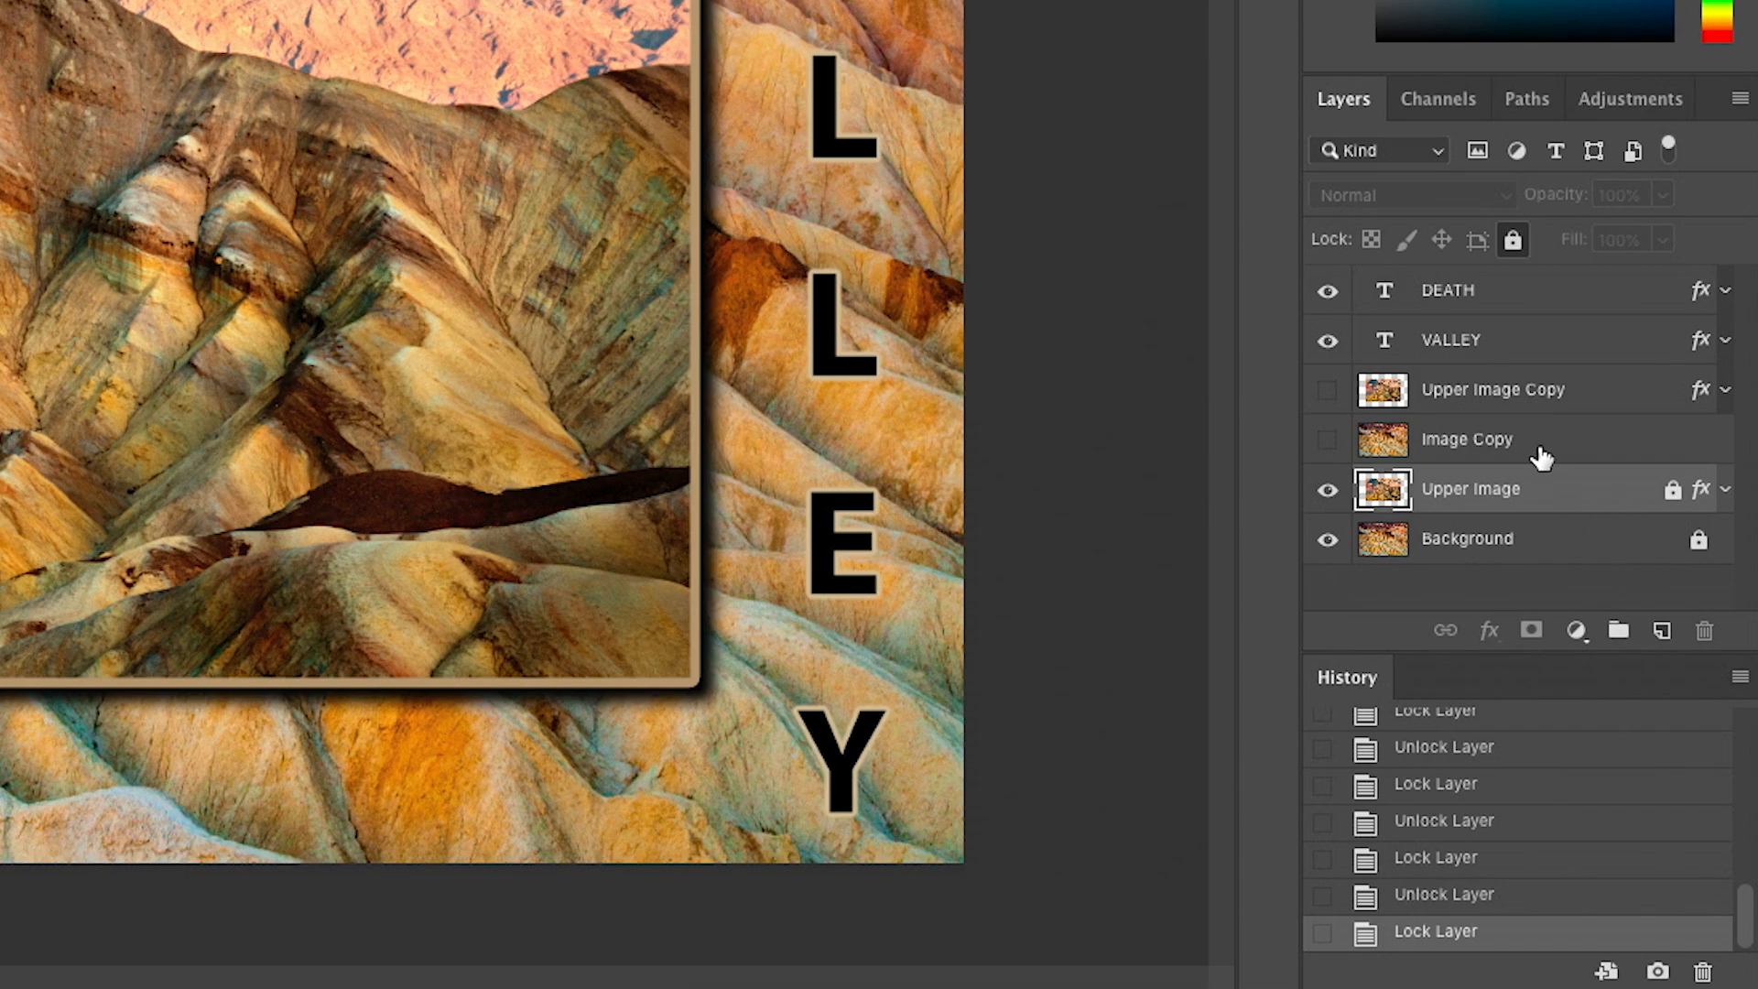
# - Make the Image Copy layer visible, and select the Upper Image Copy layer and make it visible too
pyautogui.click(1584, 452)
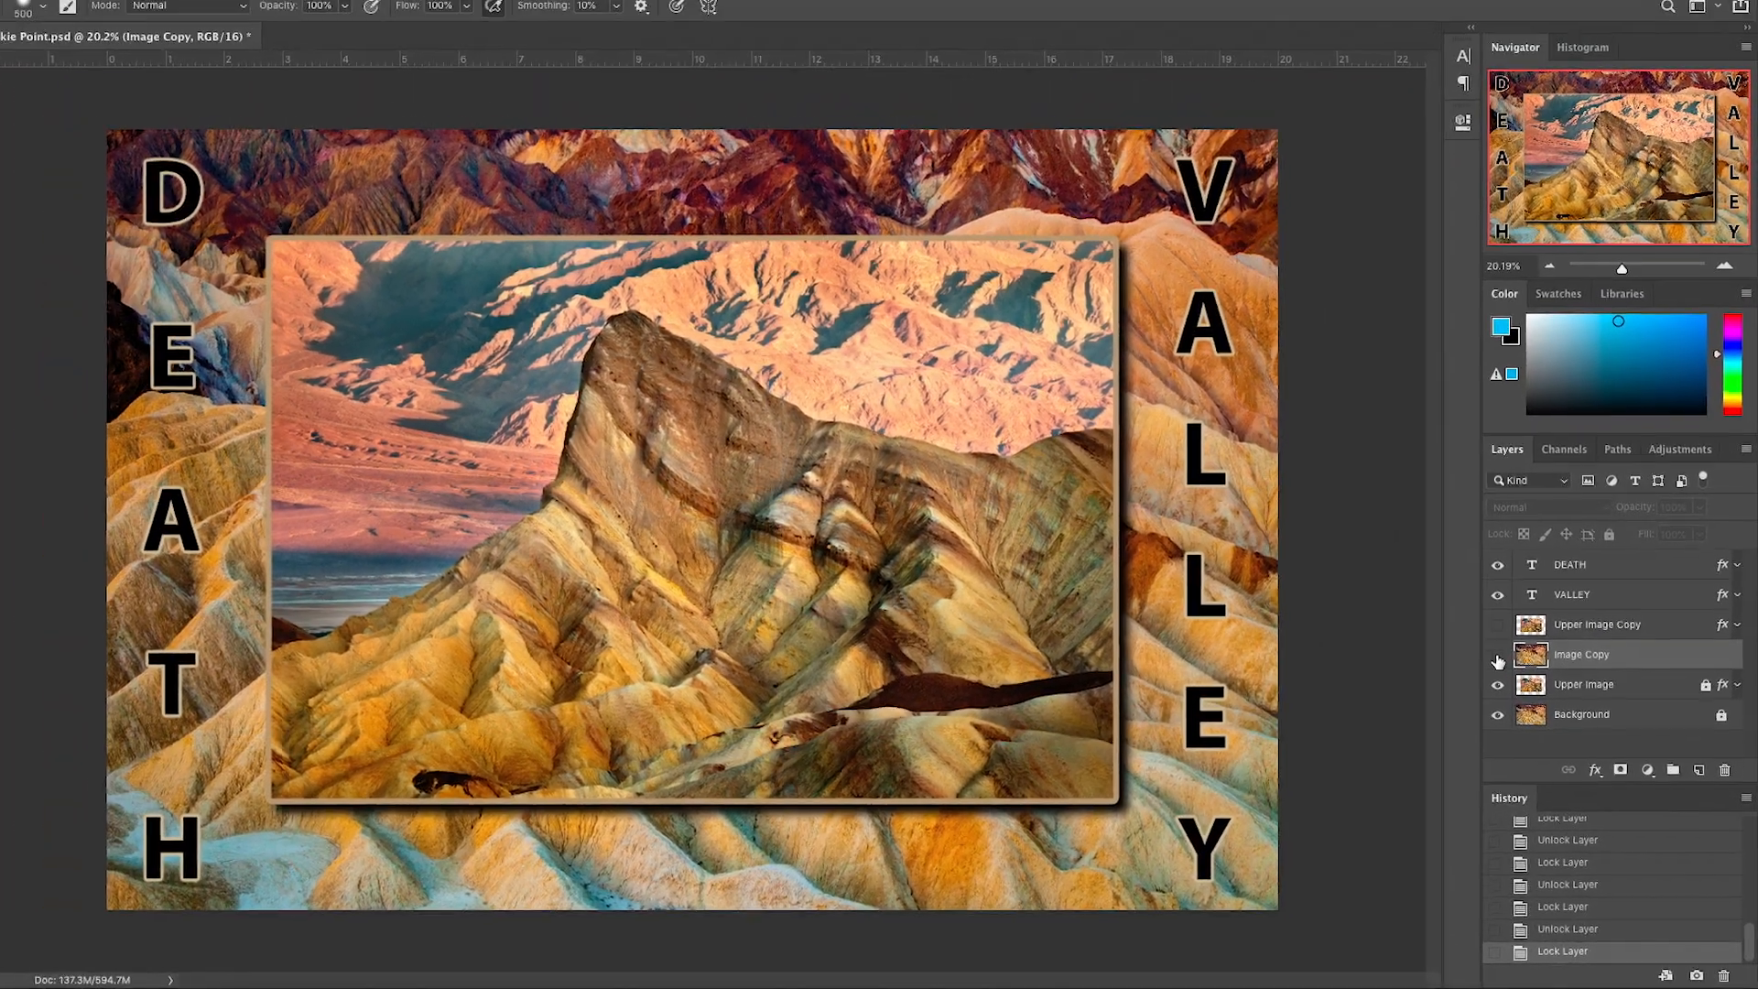
pyautogui.click(1498, 656)
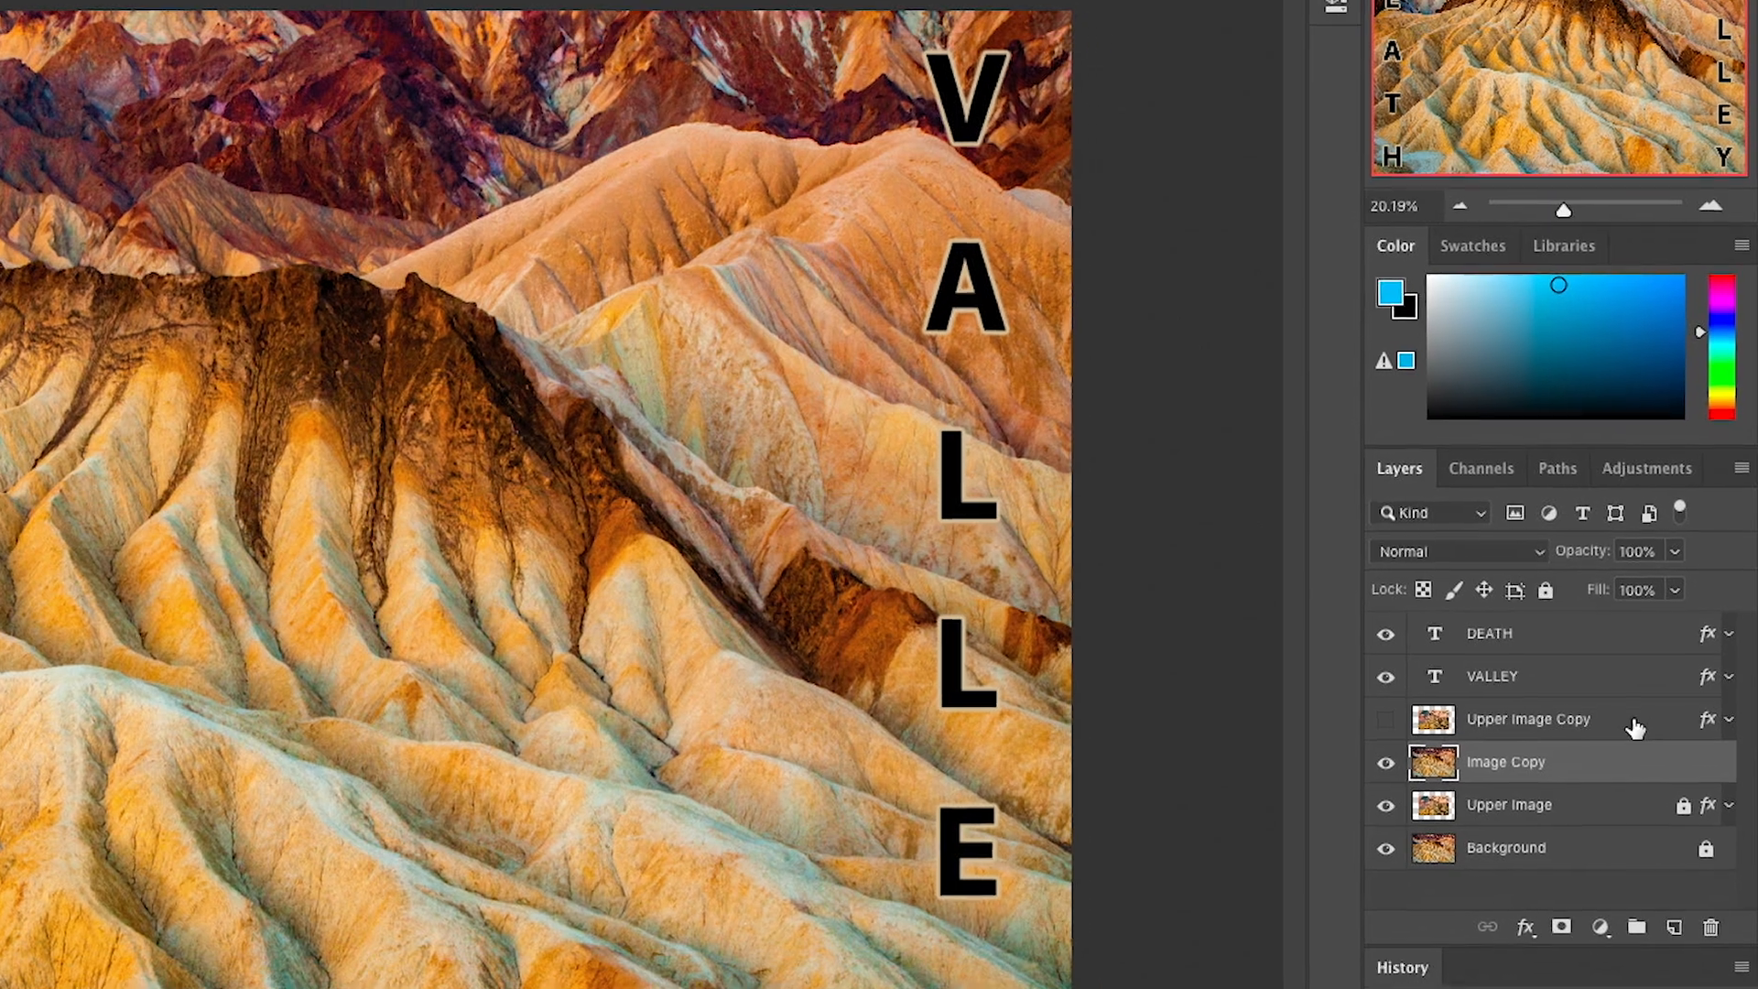
pyautogui.click(1635, 727)
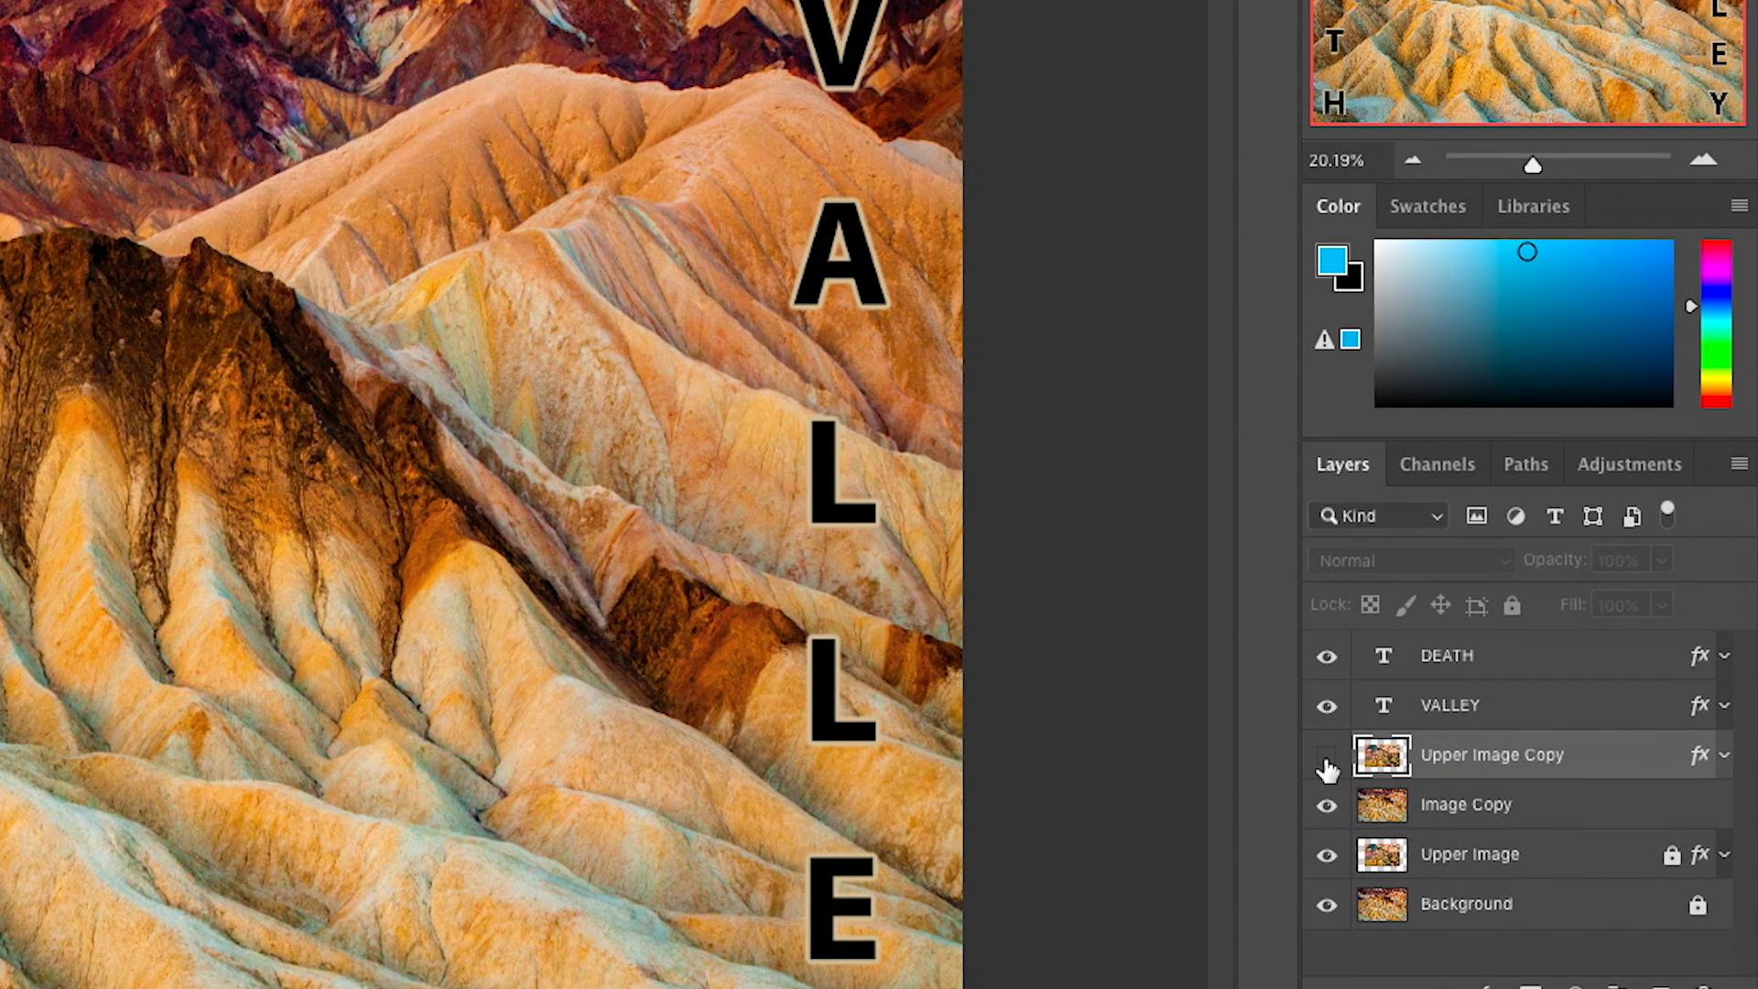
pyautogui.click(1326, 756)
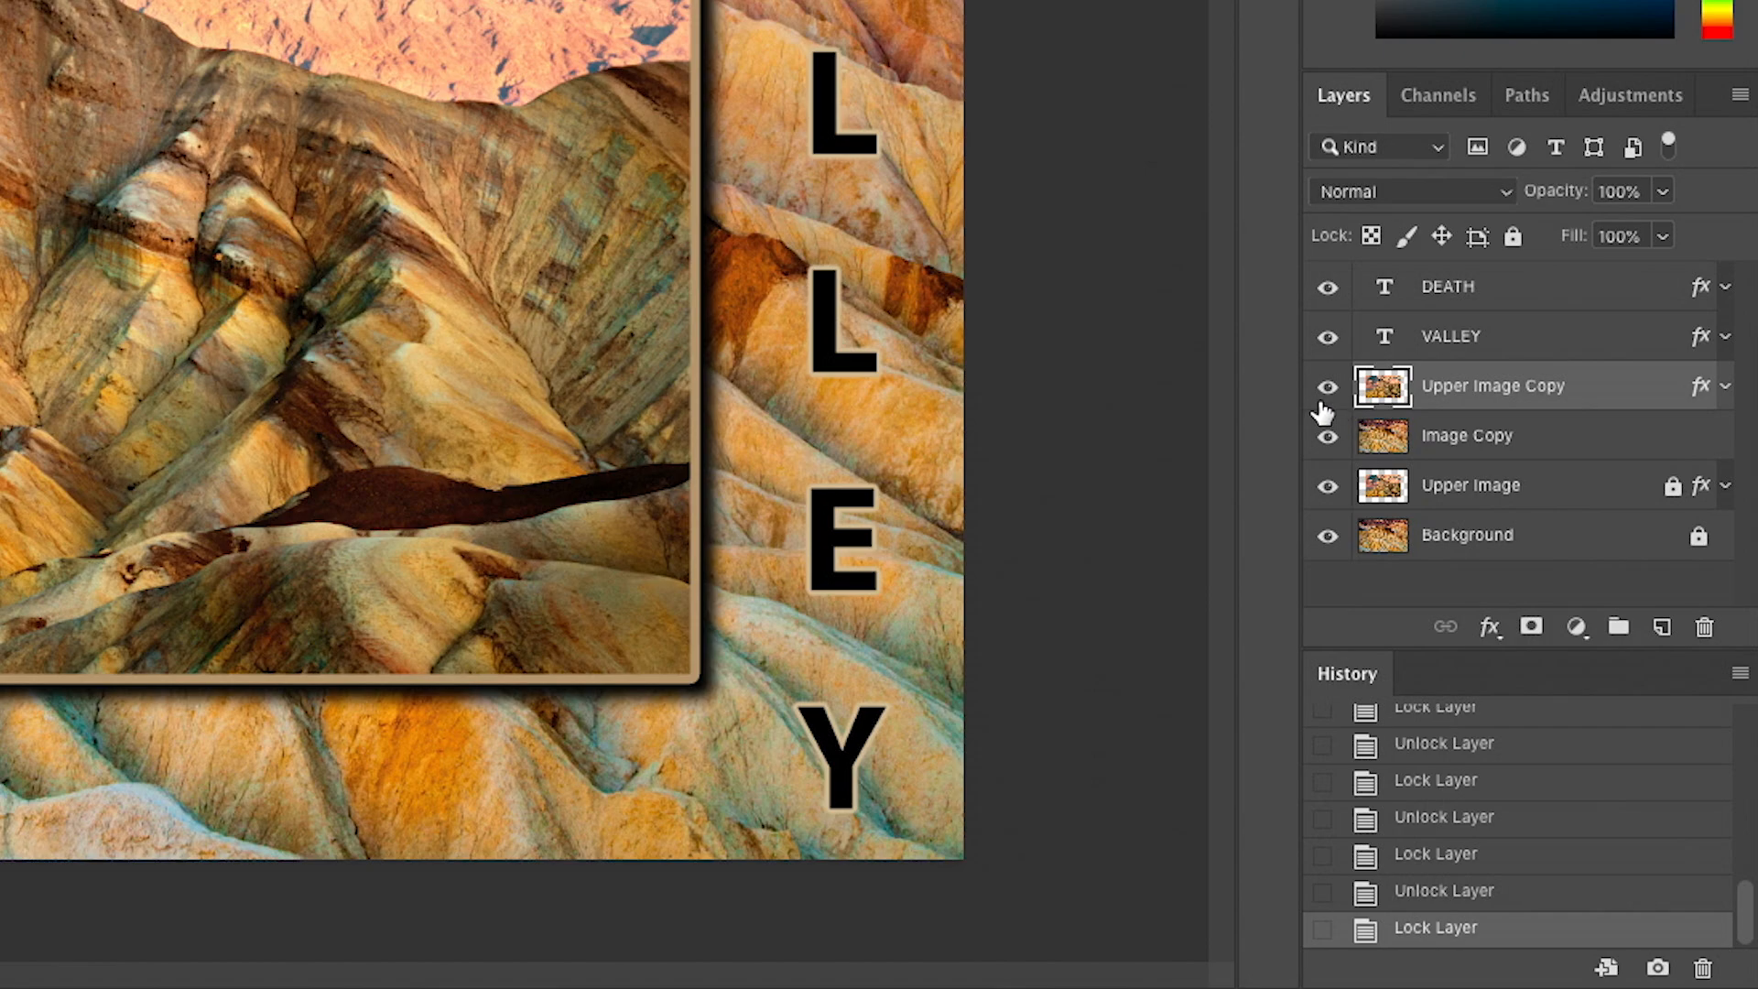
# - Delete the Upper Image Copy and Image Copy layers and restore both by reverting to the earlier Lock Layer history state
pyautogui.moveTo(1518, 394); pyautogui.dragTo(1704, 627)
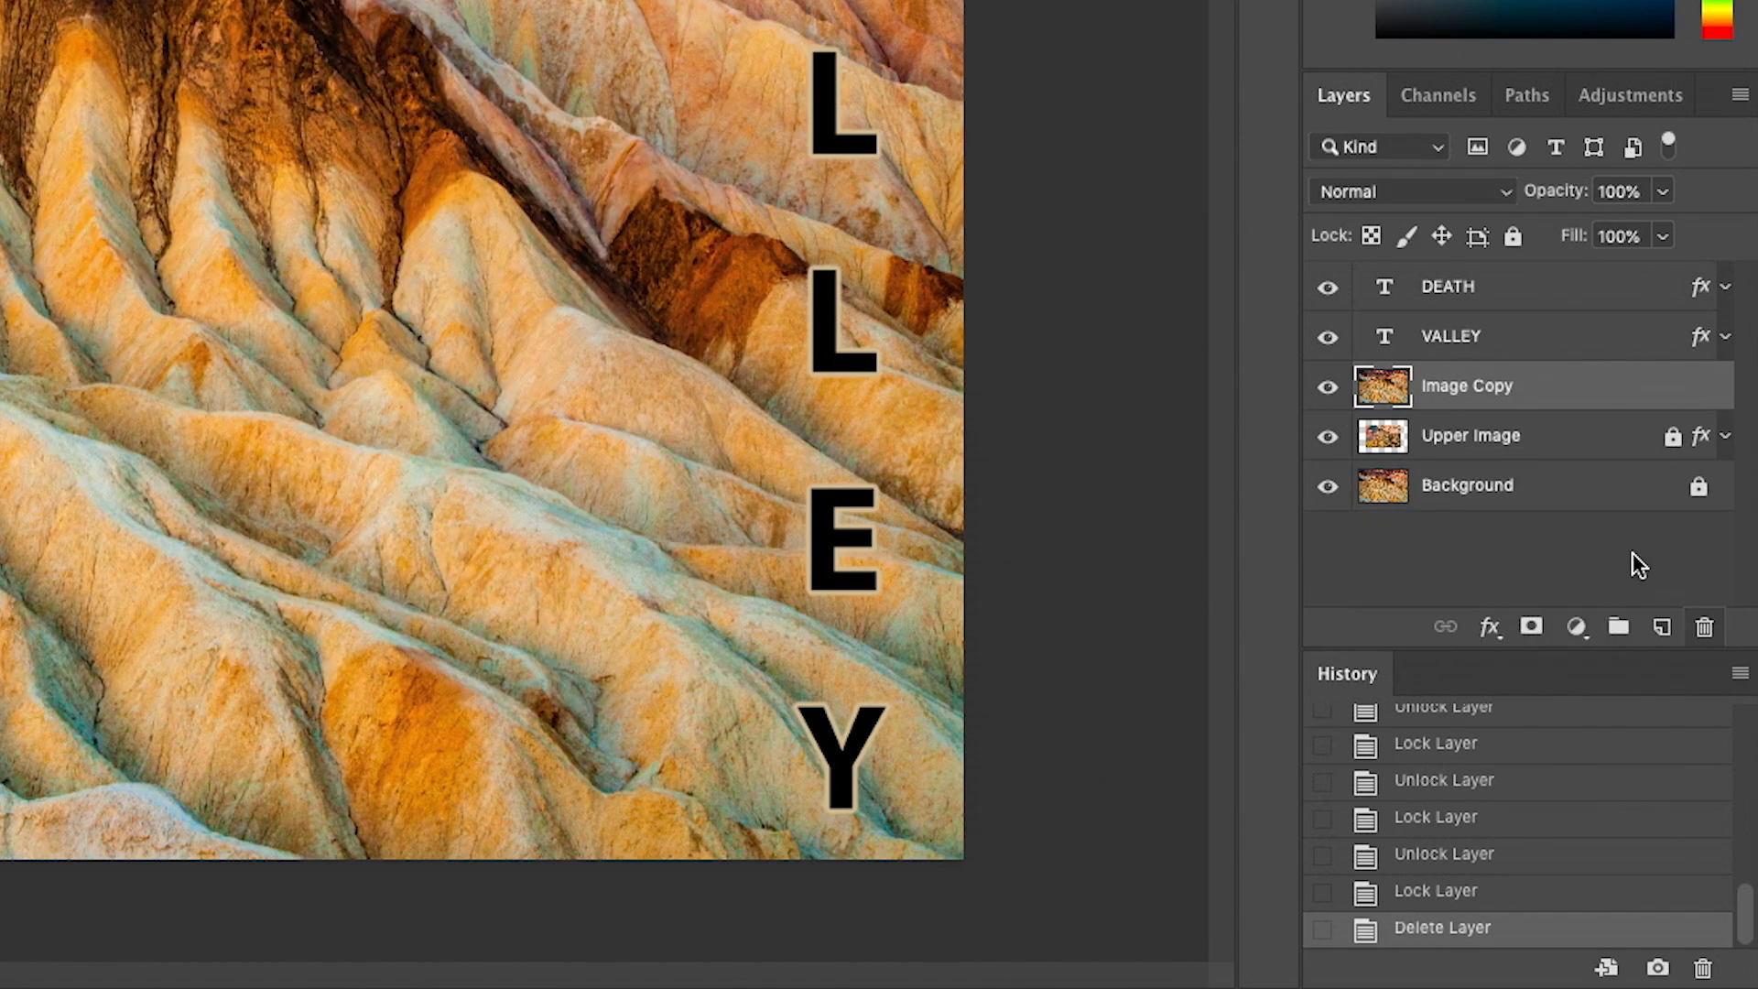
pyautogui.press('Delete')
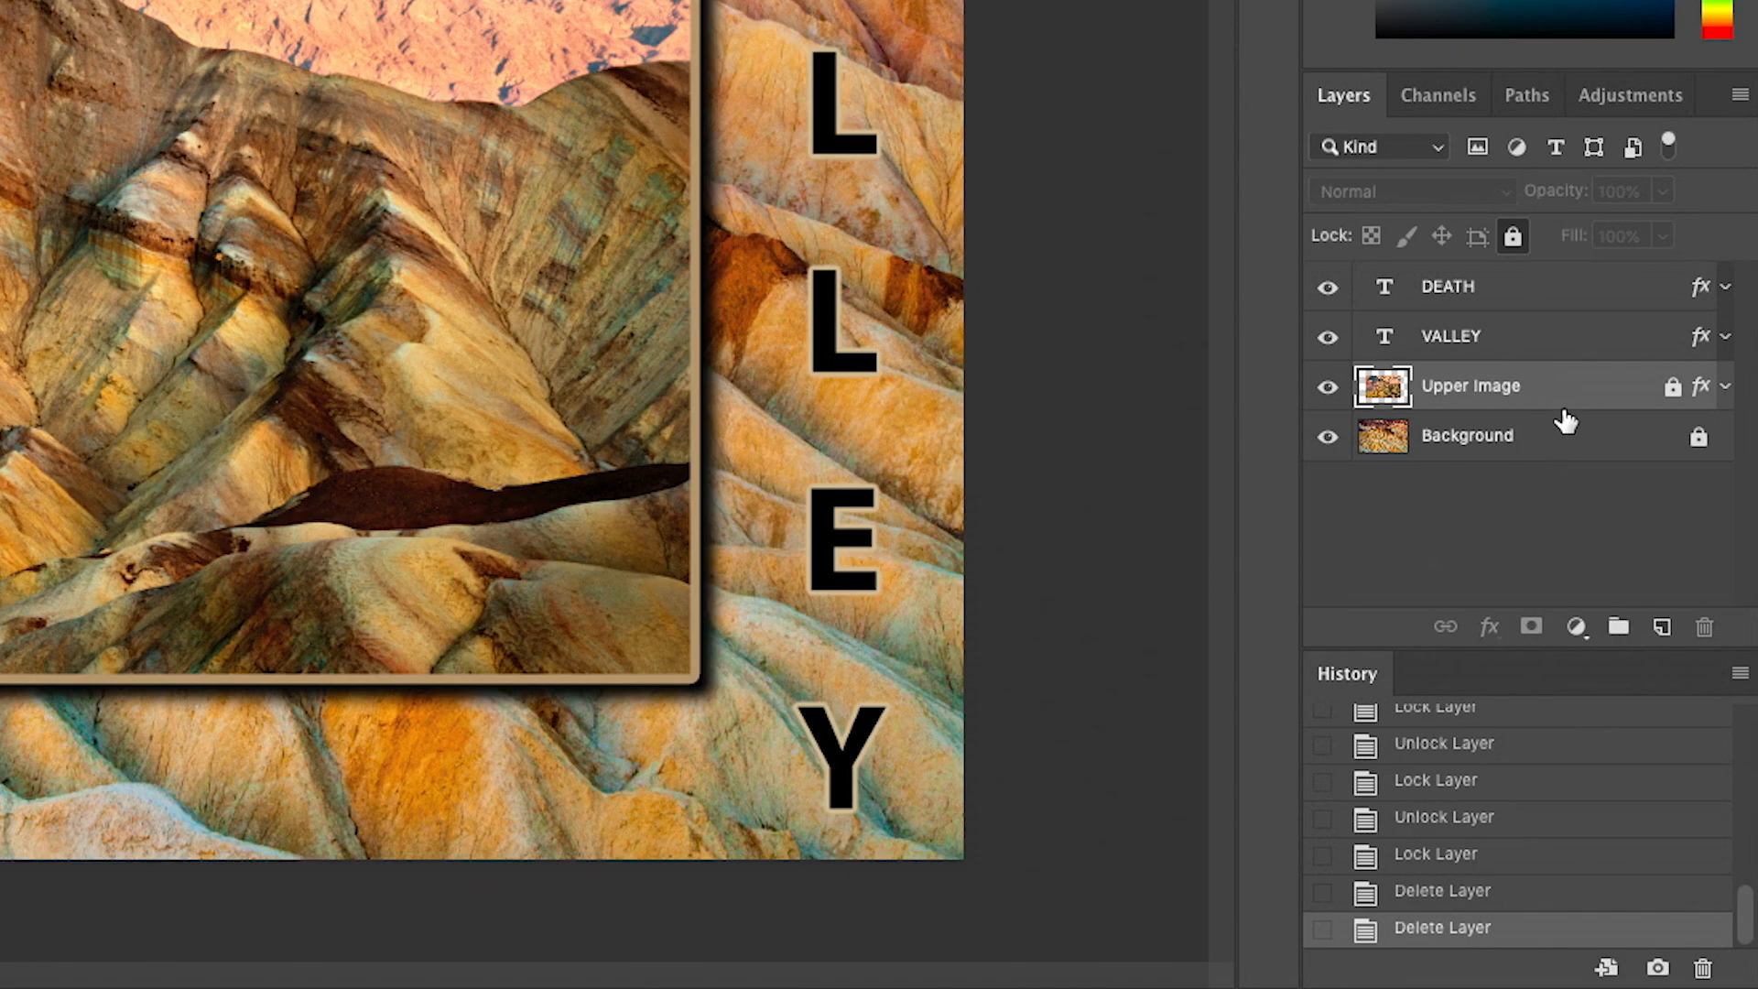
pyautogui.click(1429, 859)
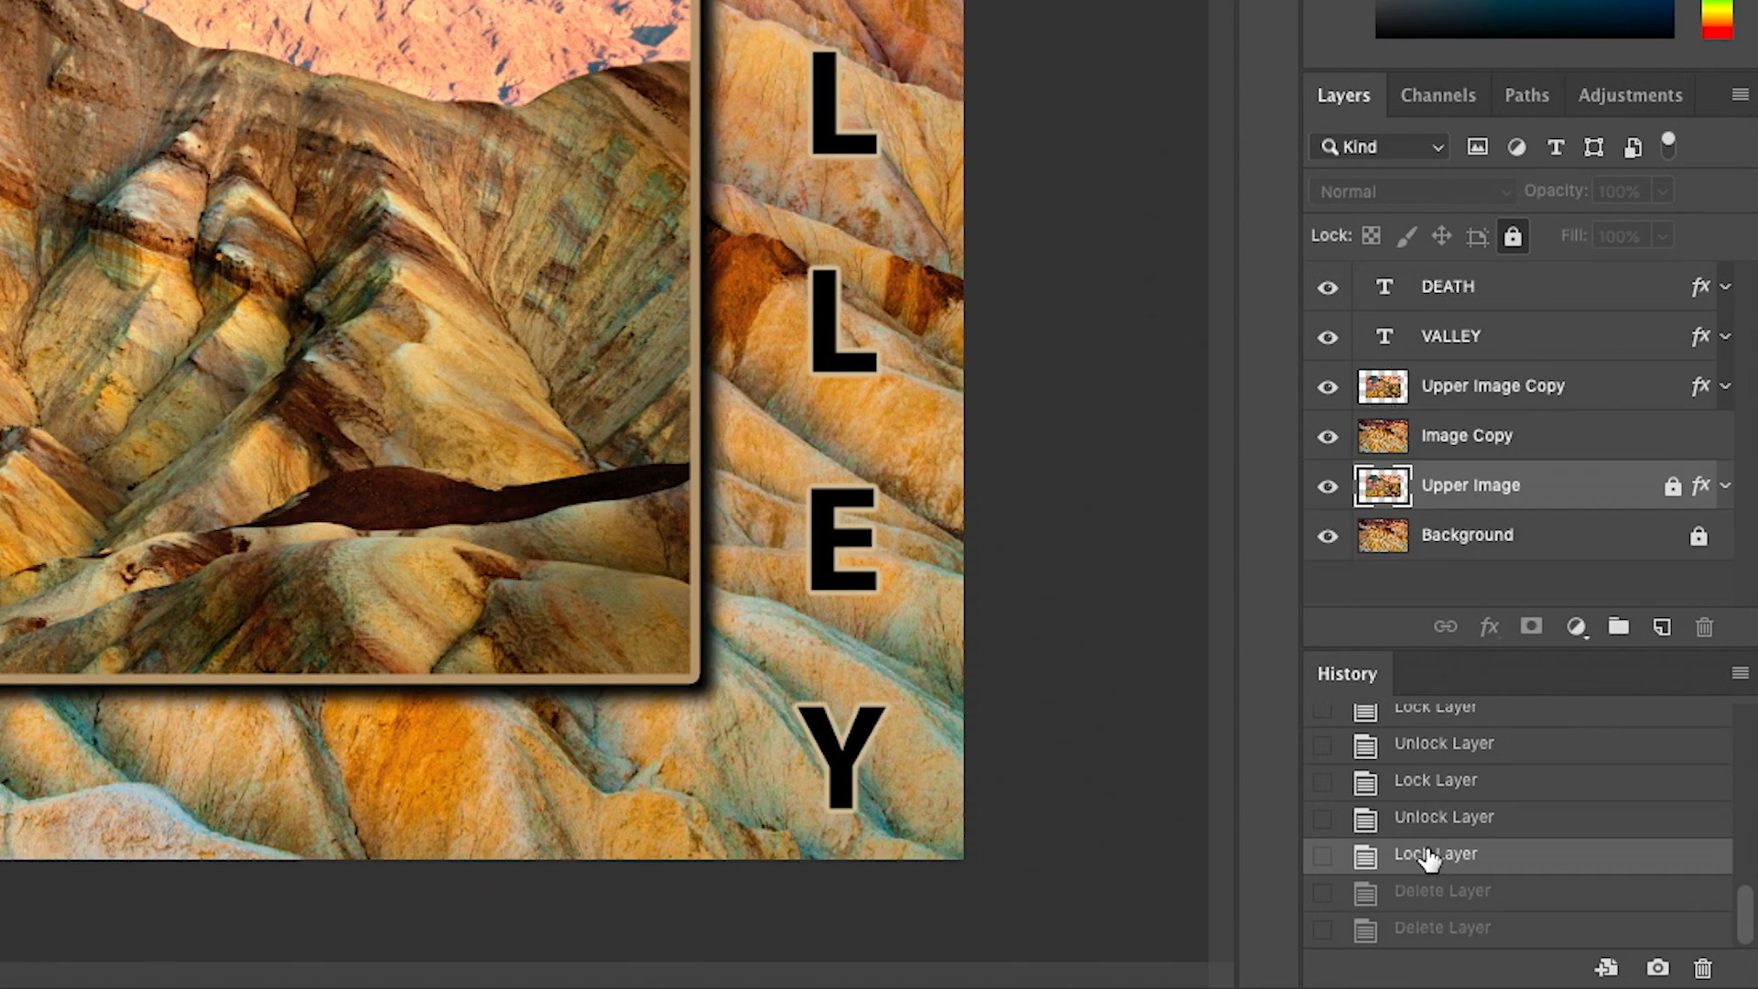
# - Select the Background layer and turn on Auto-Select for the Move Tool
pyautogui.click(1601, 392)
pyautogui.click(1553, 548)
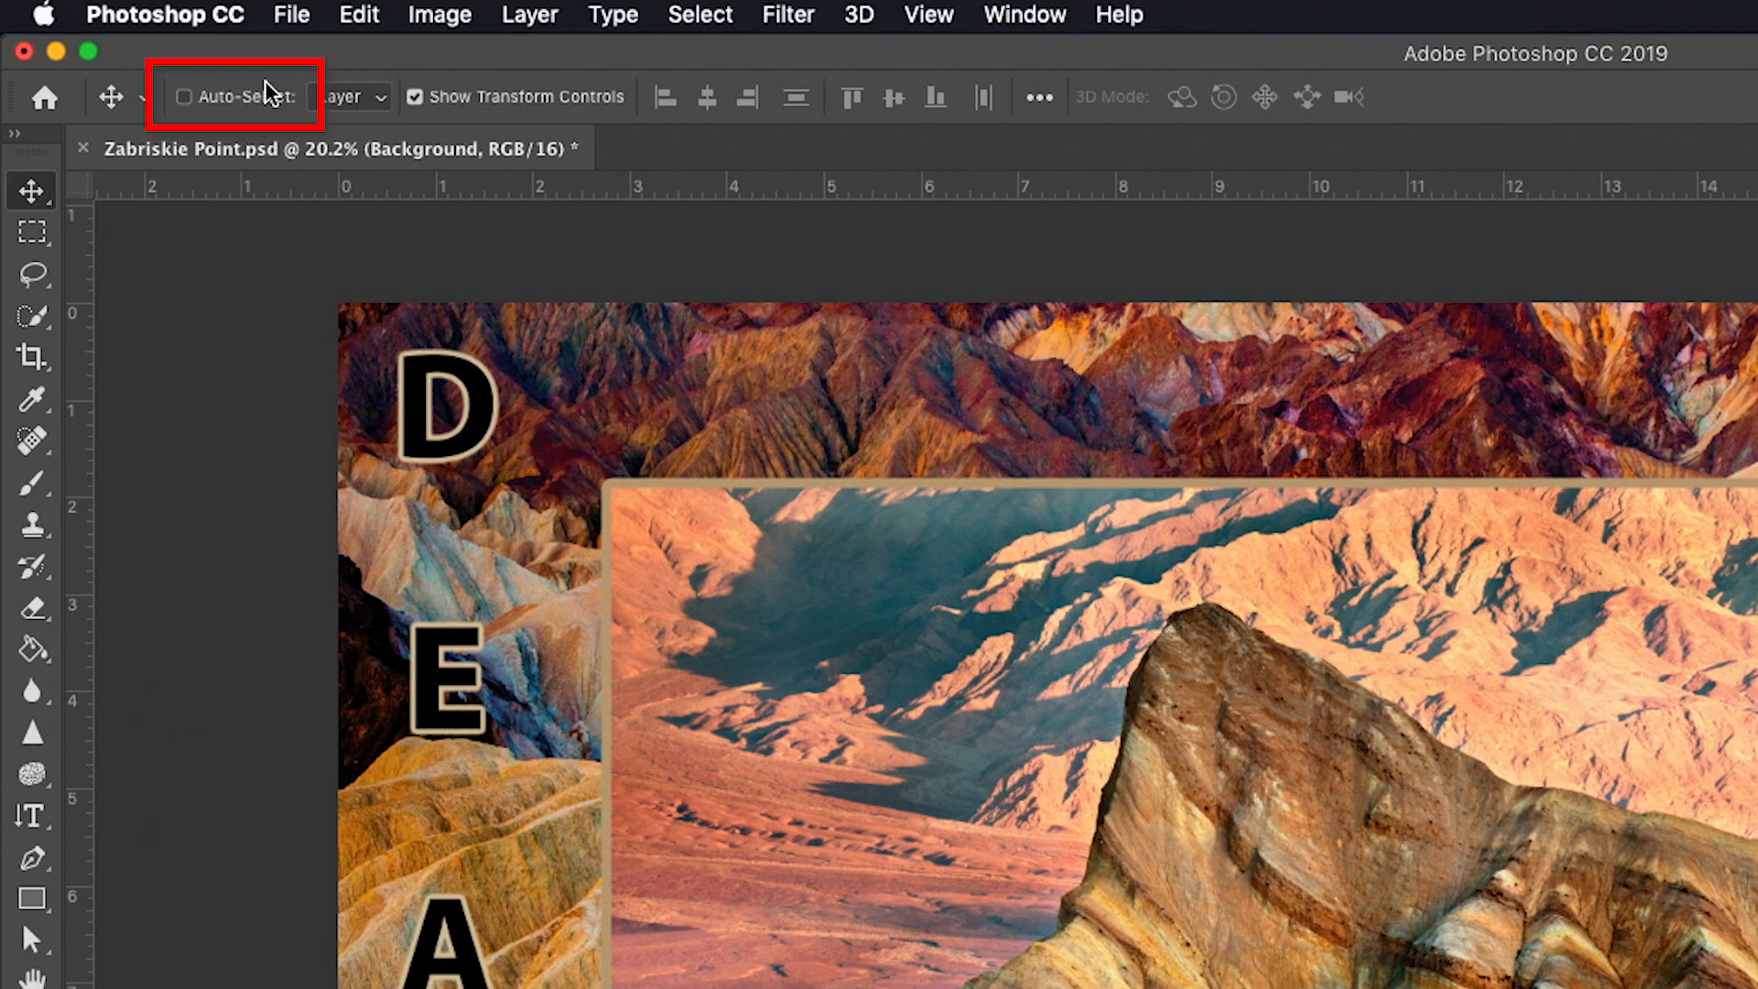
pyautogui.click(184, 96)
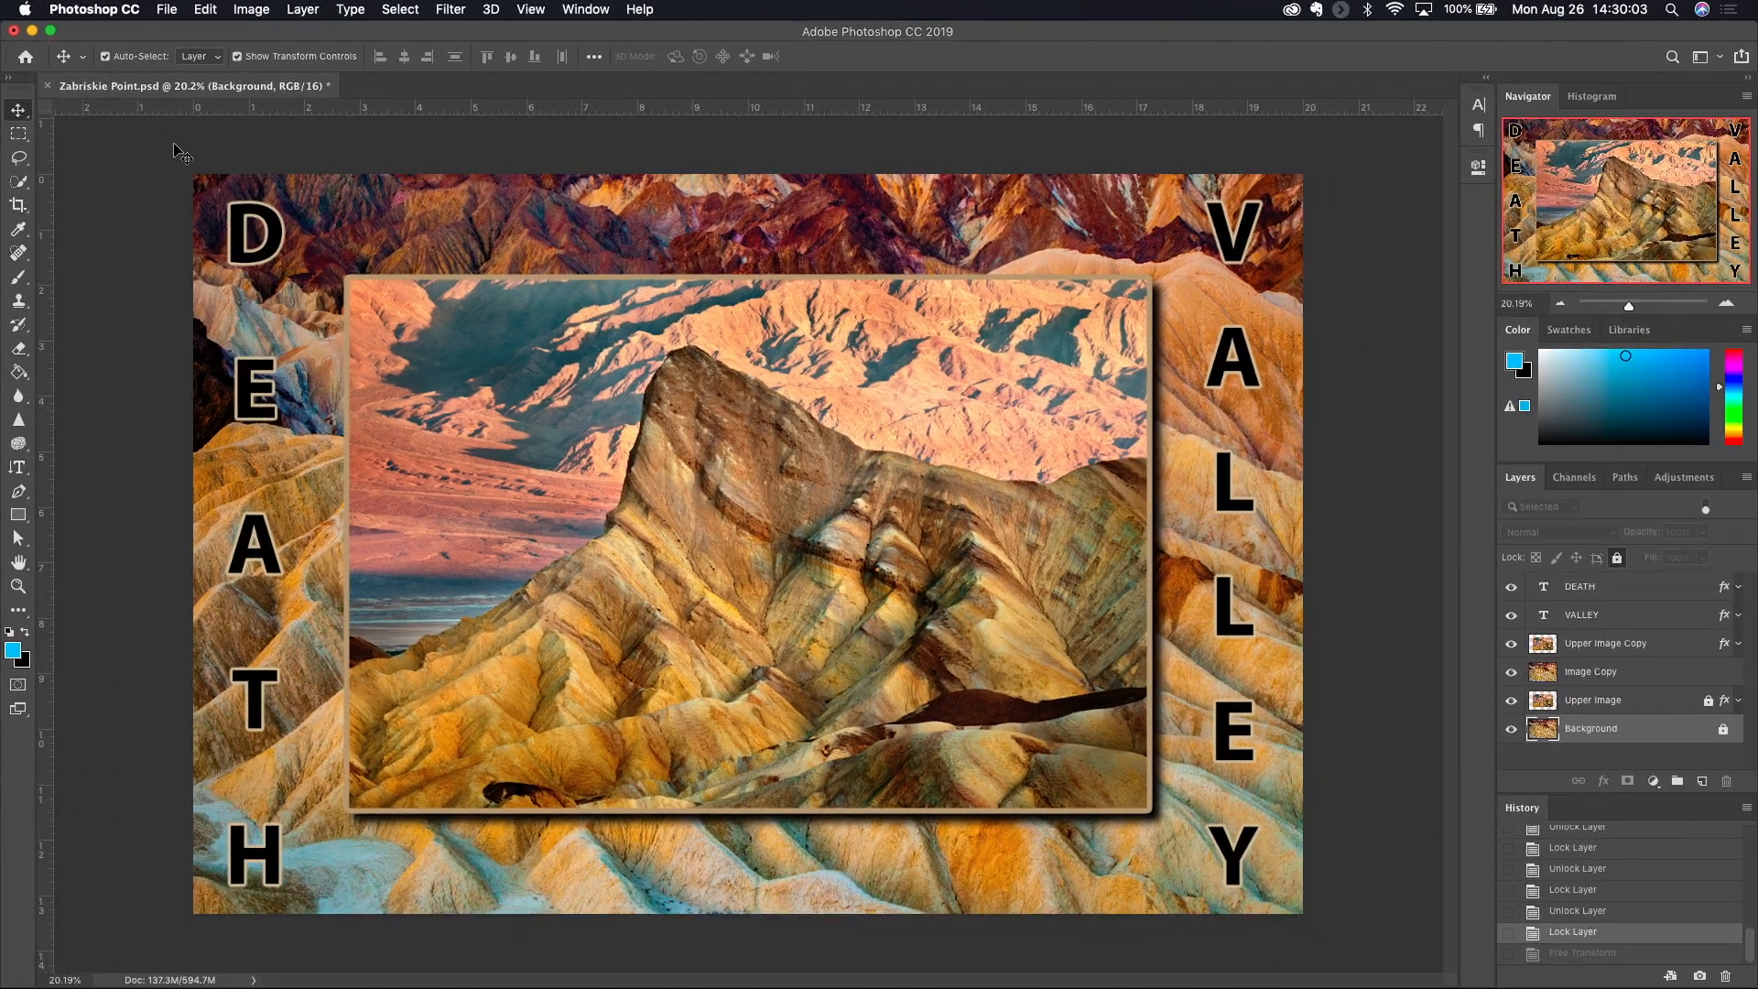
# - Auto-select the Upper Image Copy, Image Copy, DEATH and VALLEY layers in turn by picking their content on the canvas
pyautogui.click(568, 472)
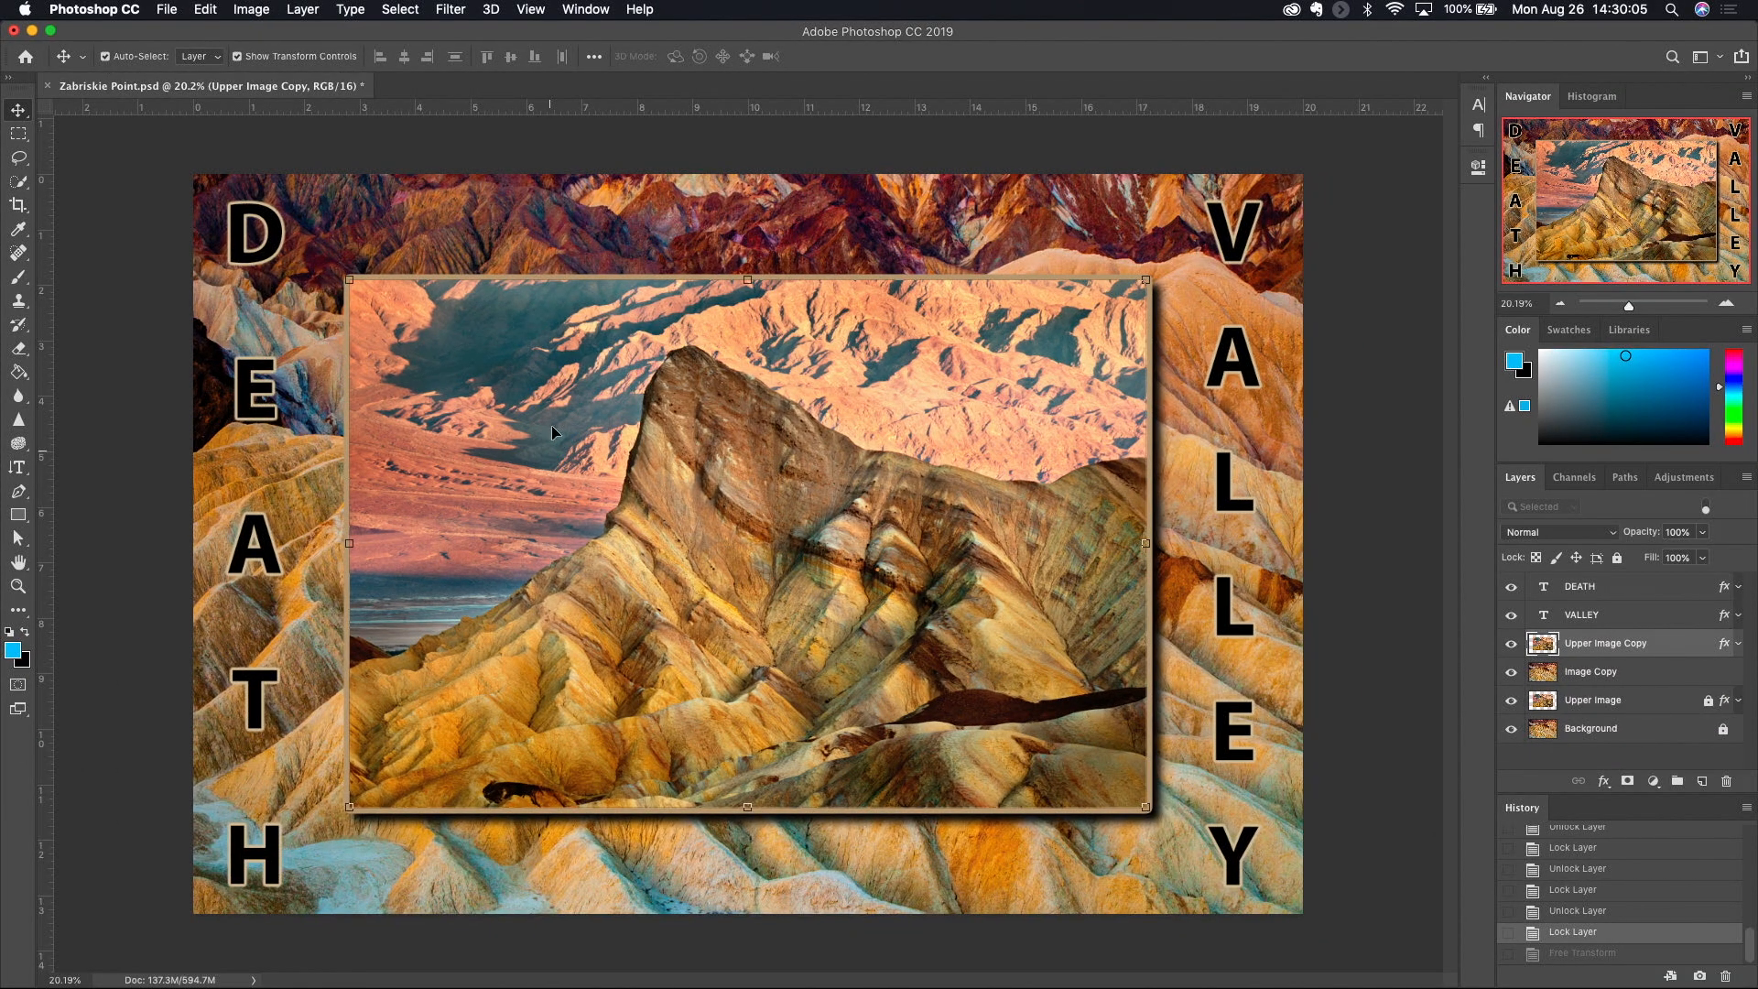
pyautogui.click(324, 312)
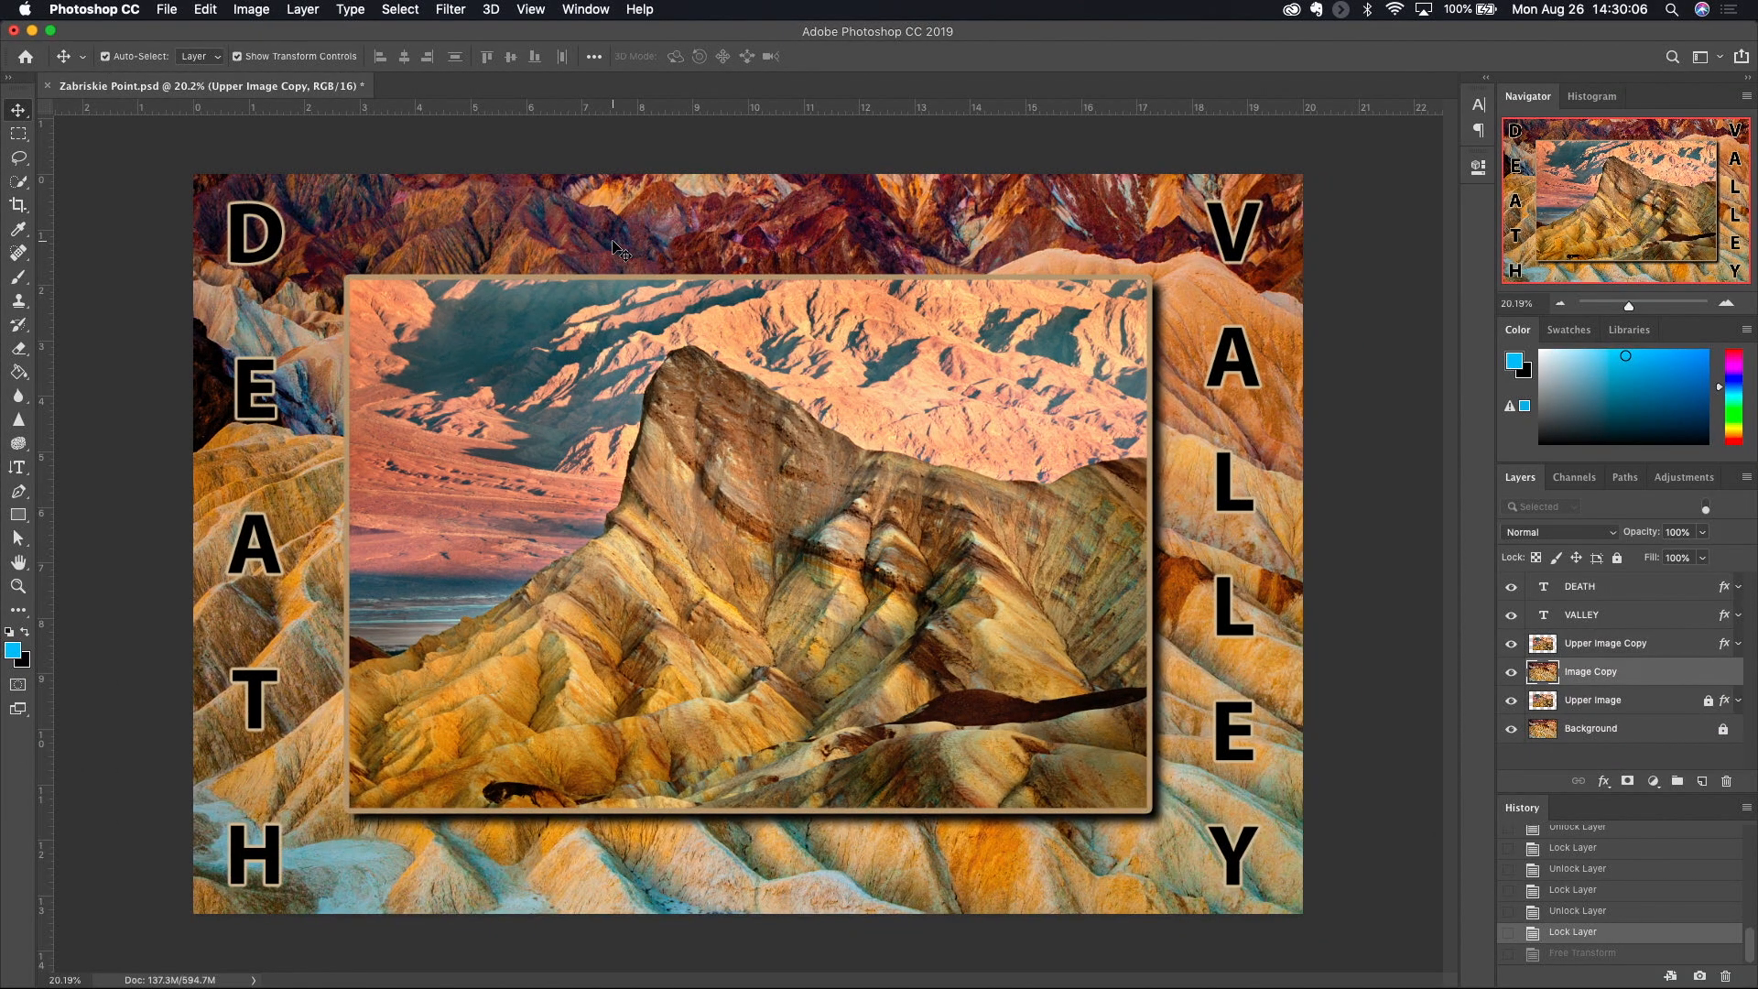
pyautogui.click(268, 256)
pyautogui.click(1233, 234)
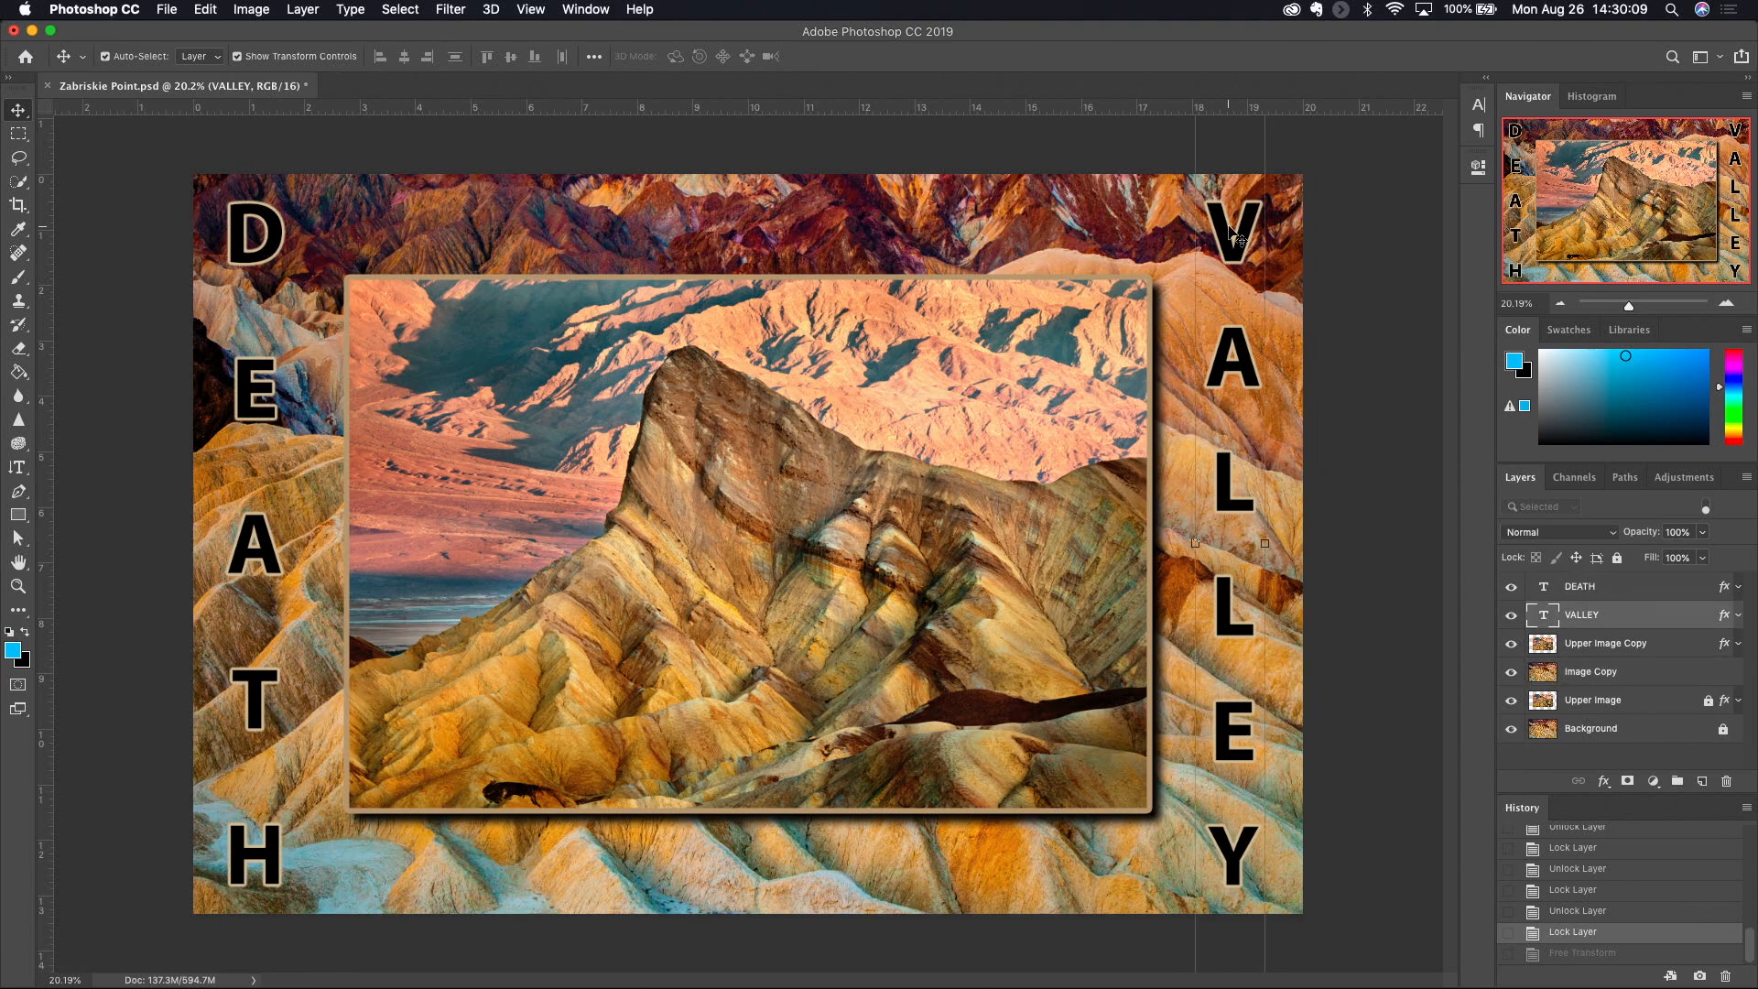
pyautogui.click(985, 236)
pyautogui.click(979, 353)
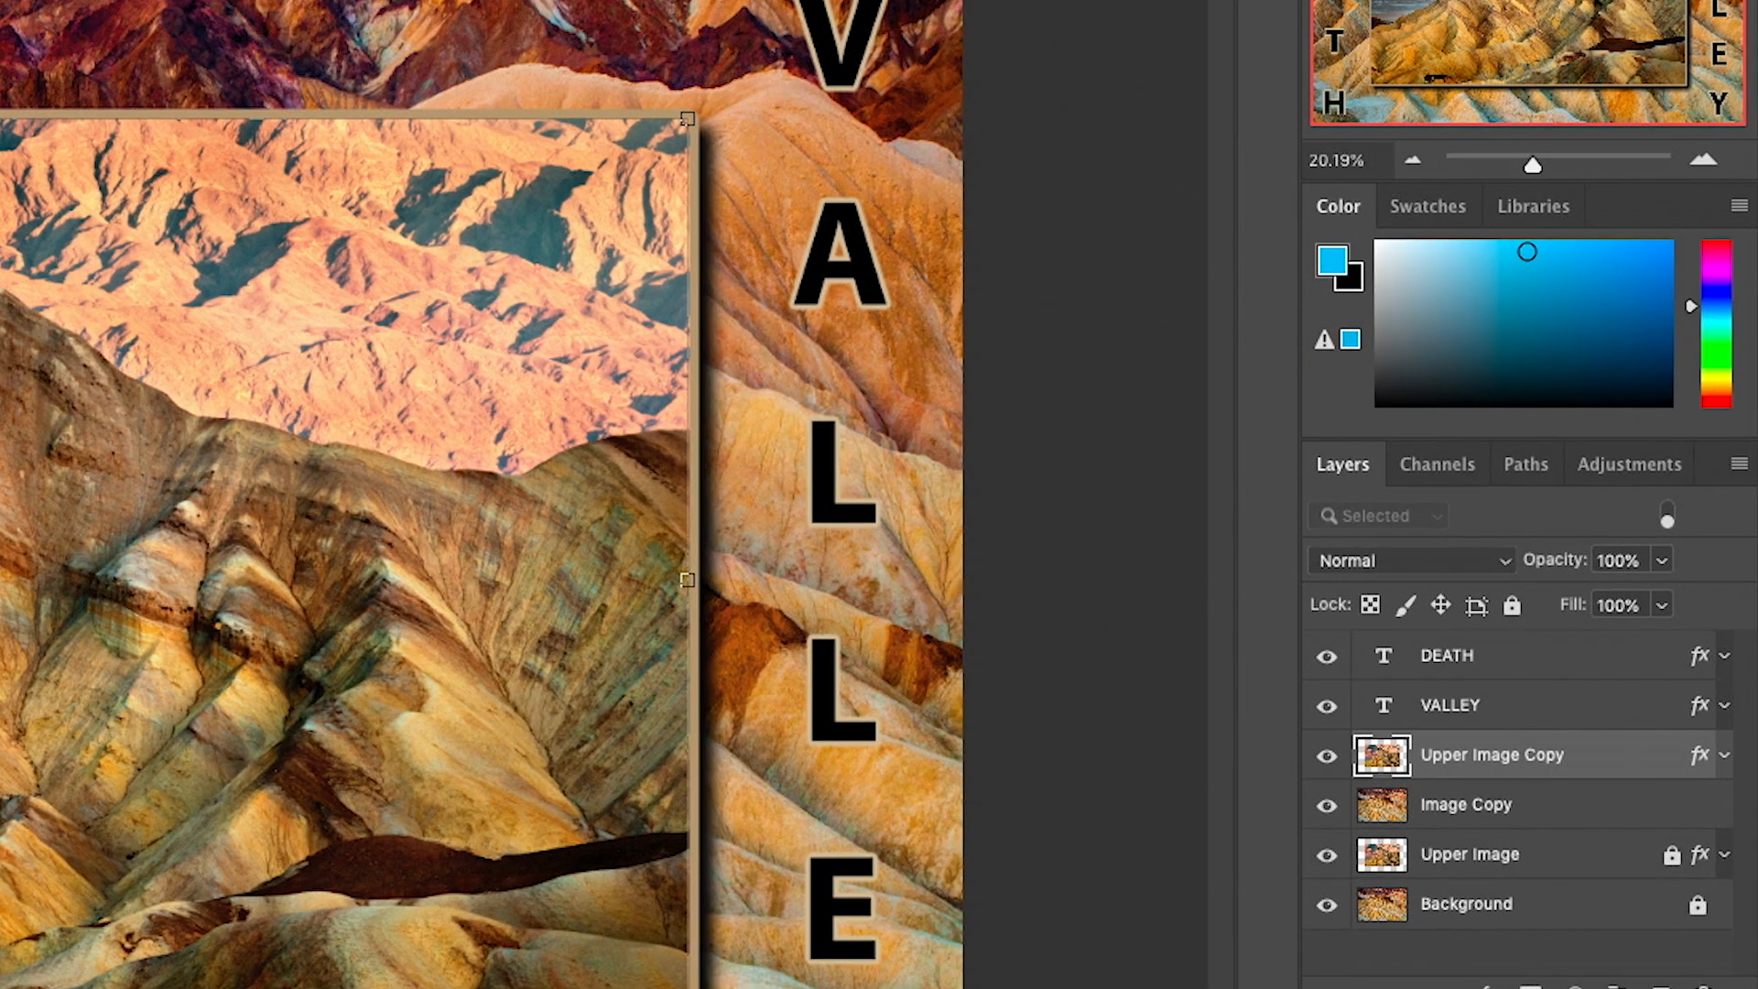
pyautogui.click(806, 289)
pyautogui.click(396, 368)
pyautogui.click(466, 5)
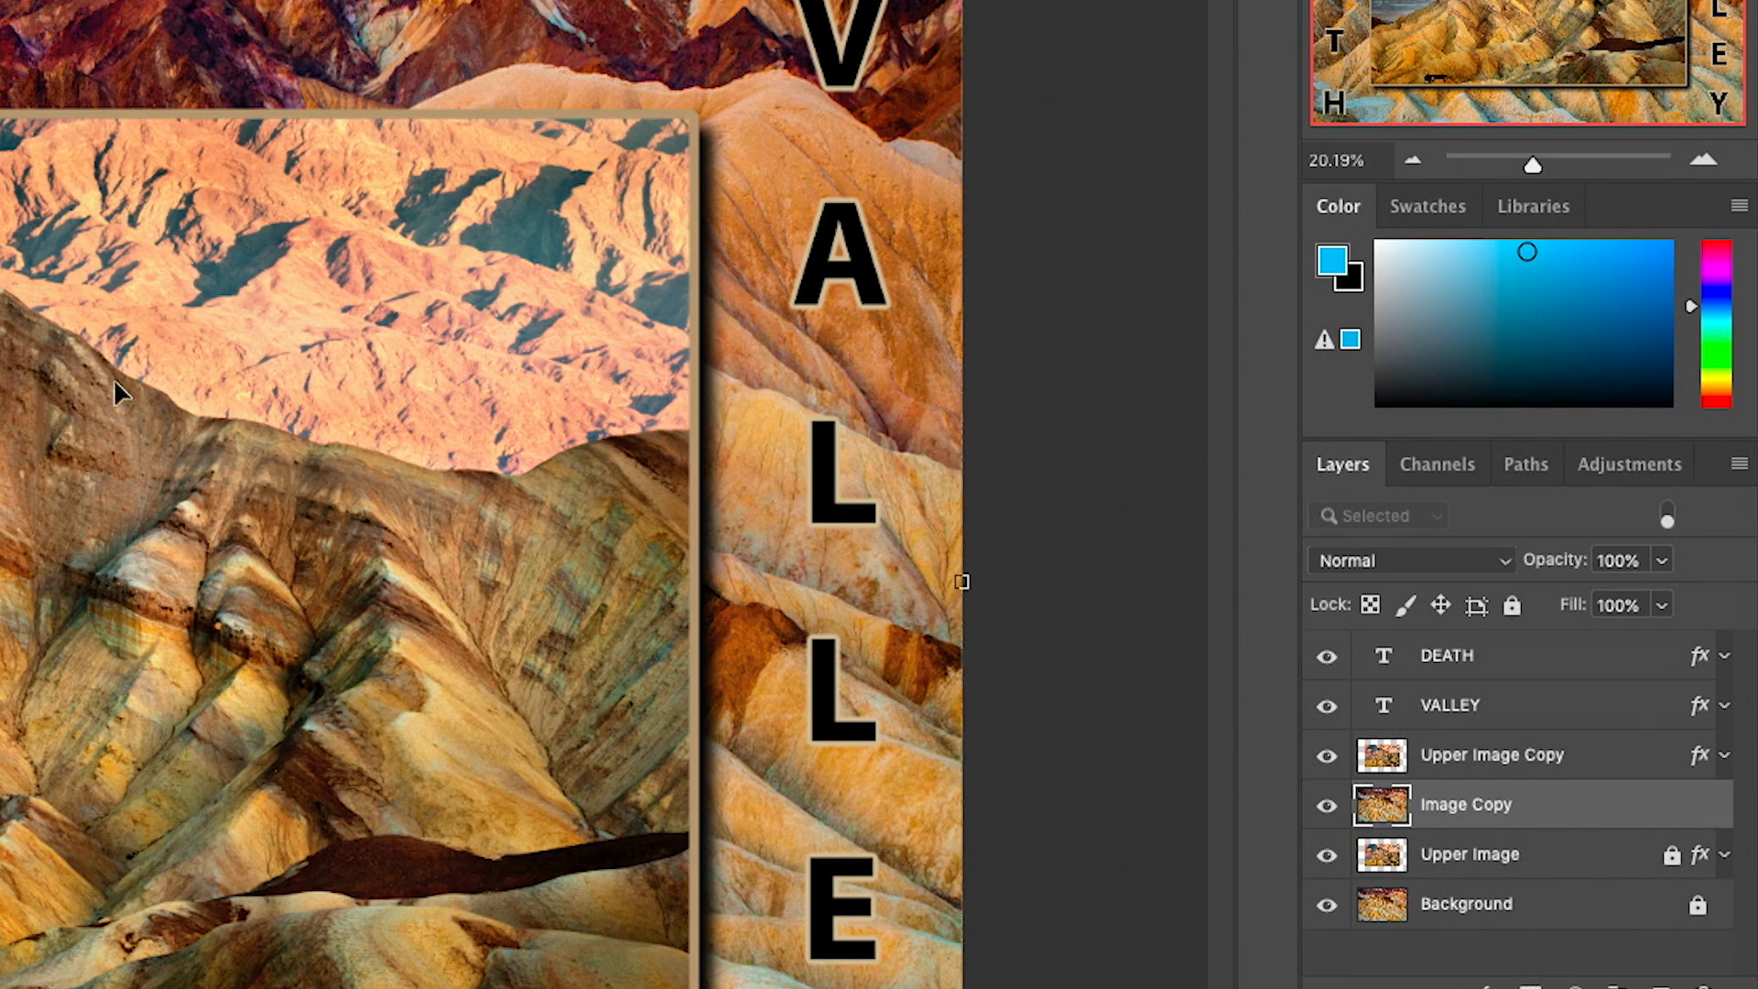
pyautogui.click(110, 574)
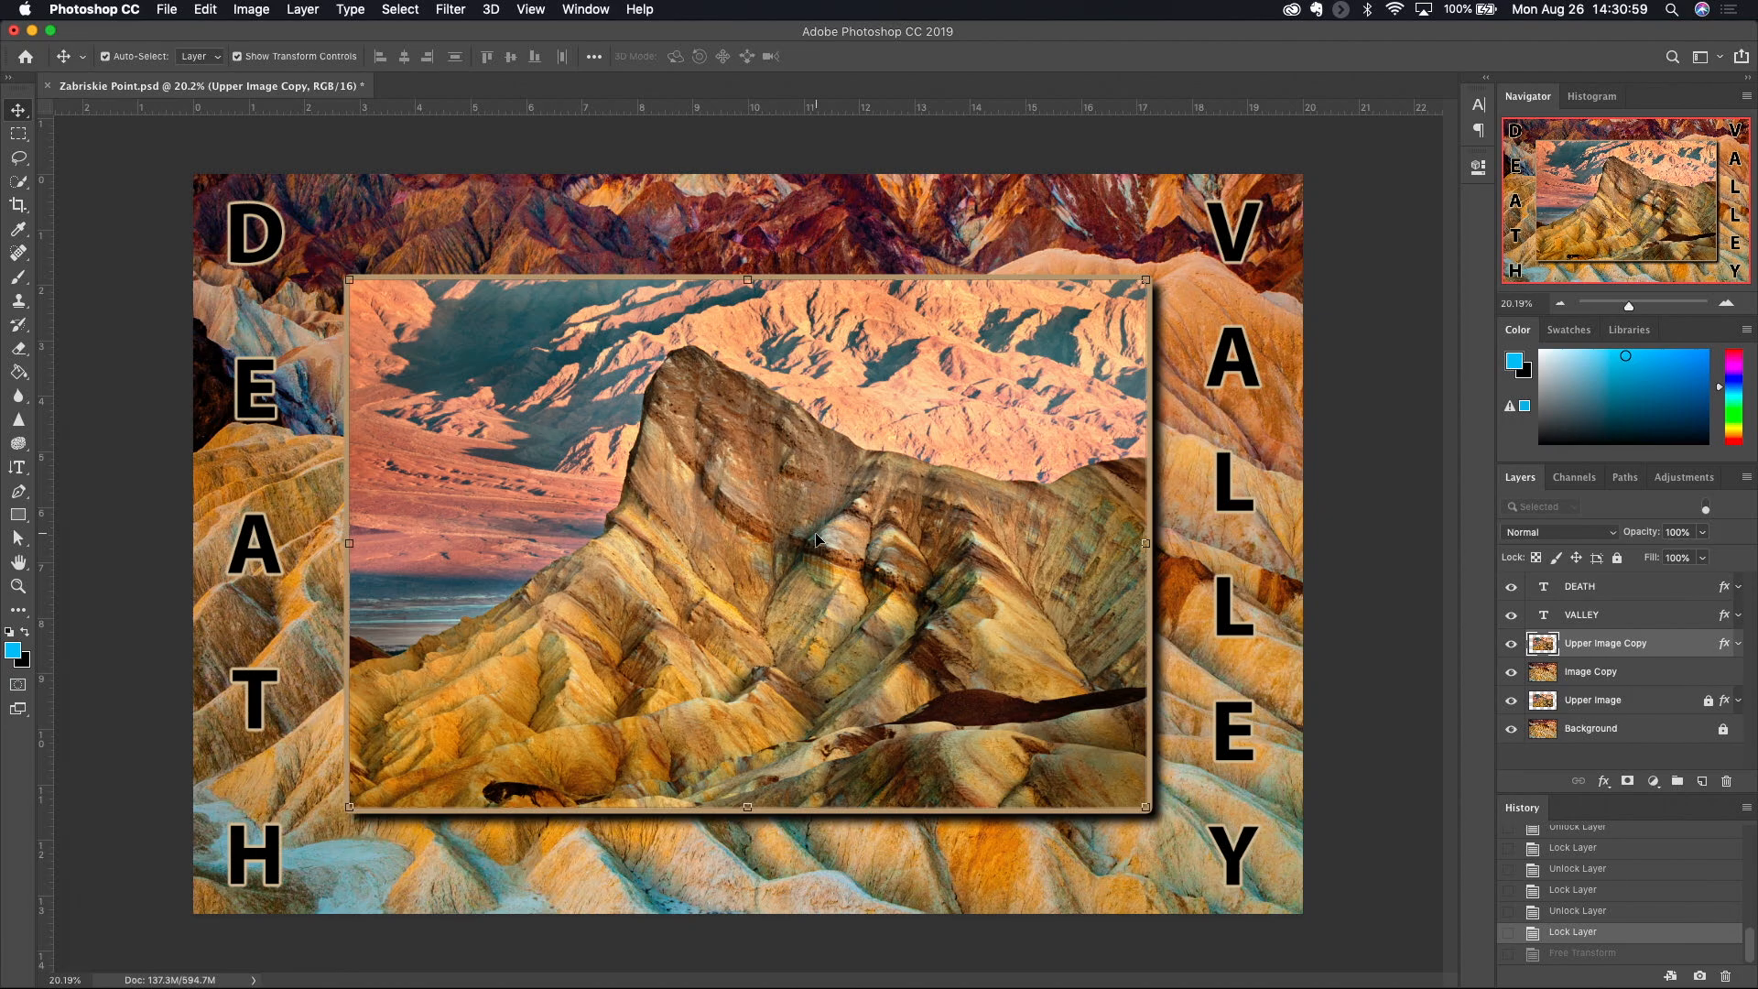
# - Turn off Auto-Select and choose the Upper Image Copy and Background layers from the canvas list of overlapping layers
pyautogui.click(105, 55)
pyautogui.rightClick(738, 551)
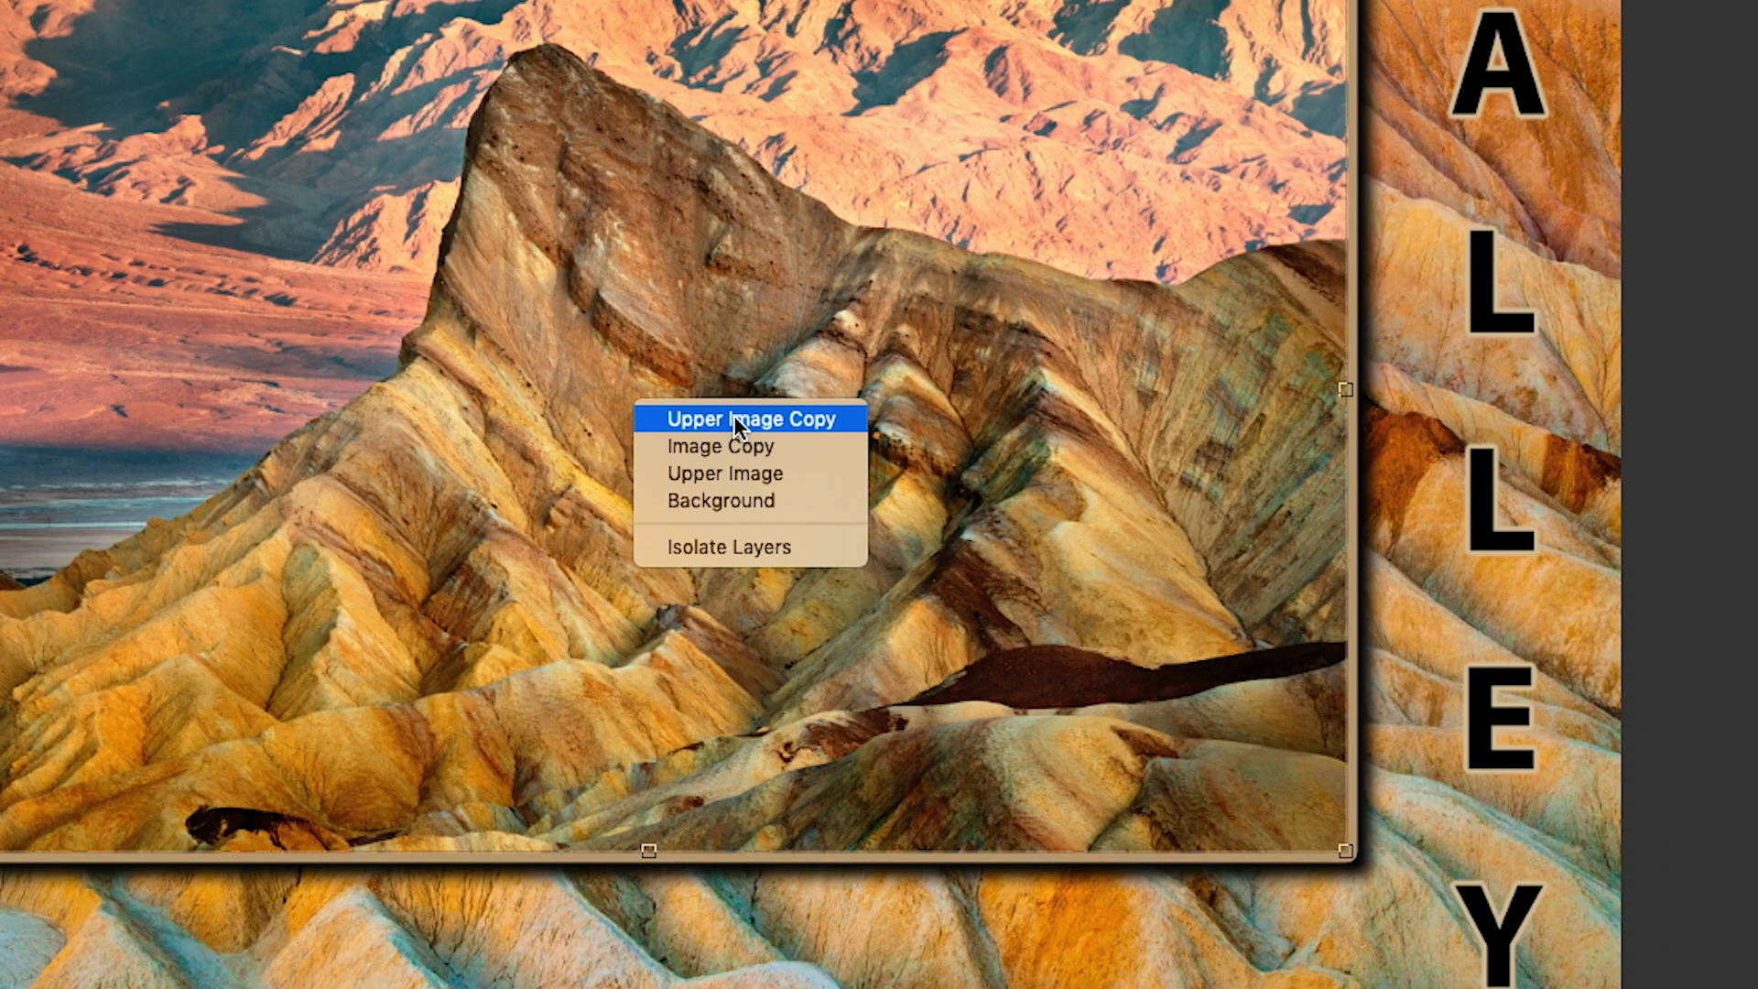
pyautogui.click(734, 437)
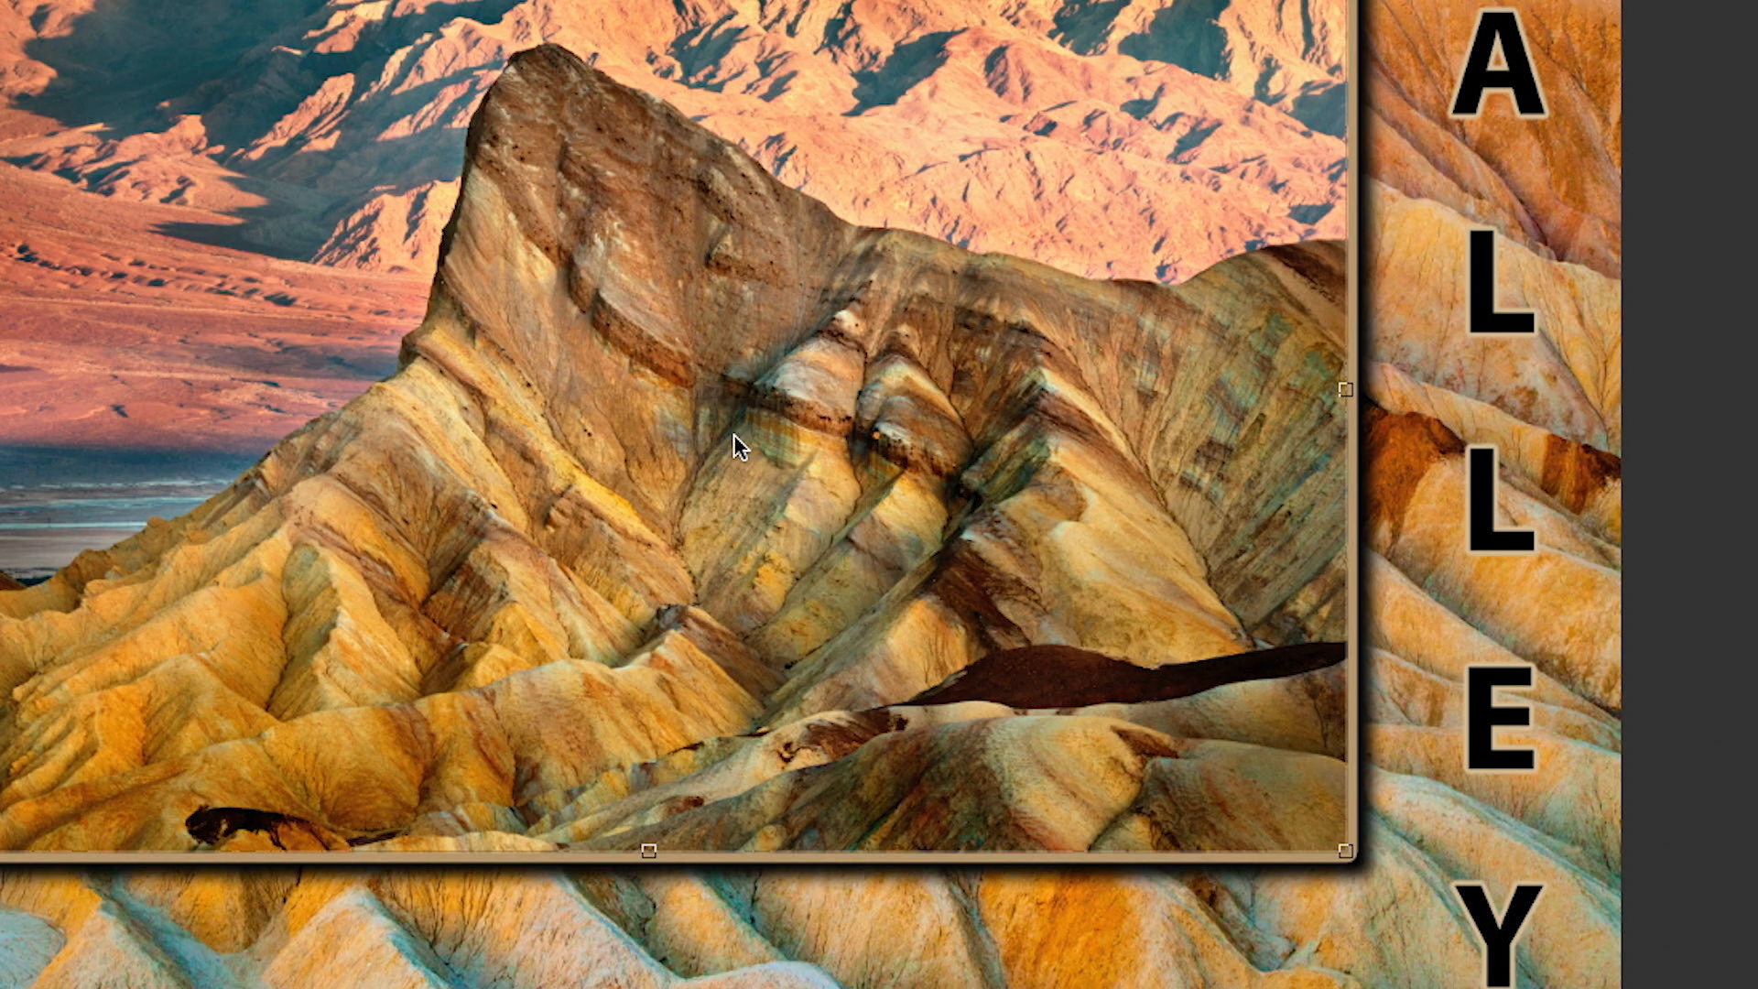
pyautogui.rightClick(736, 440)
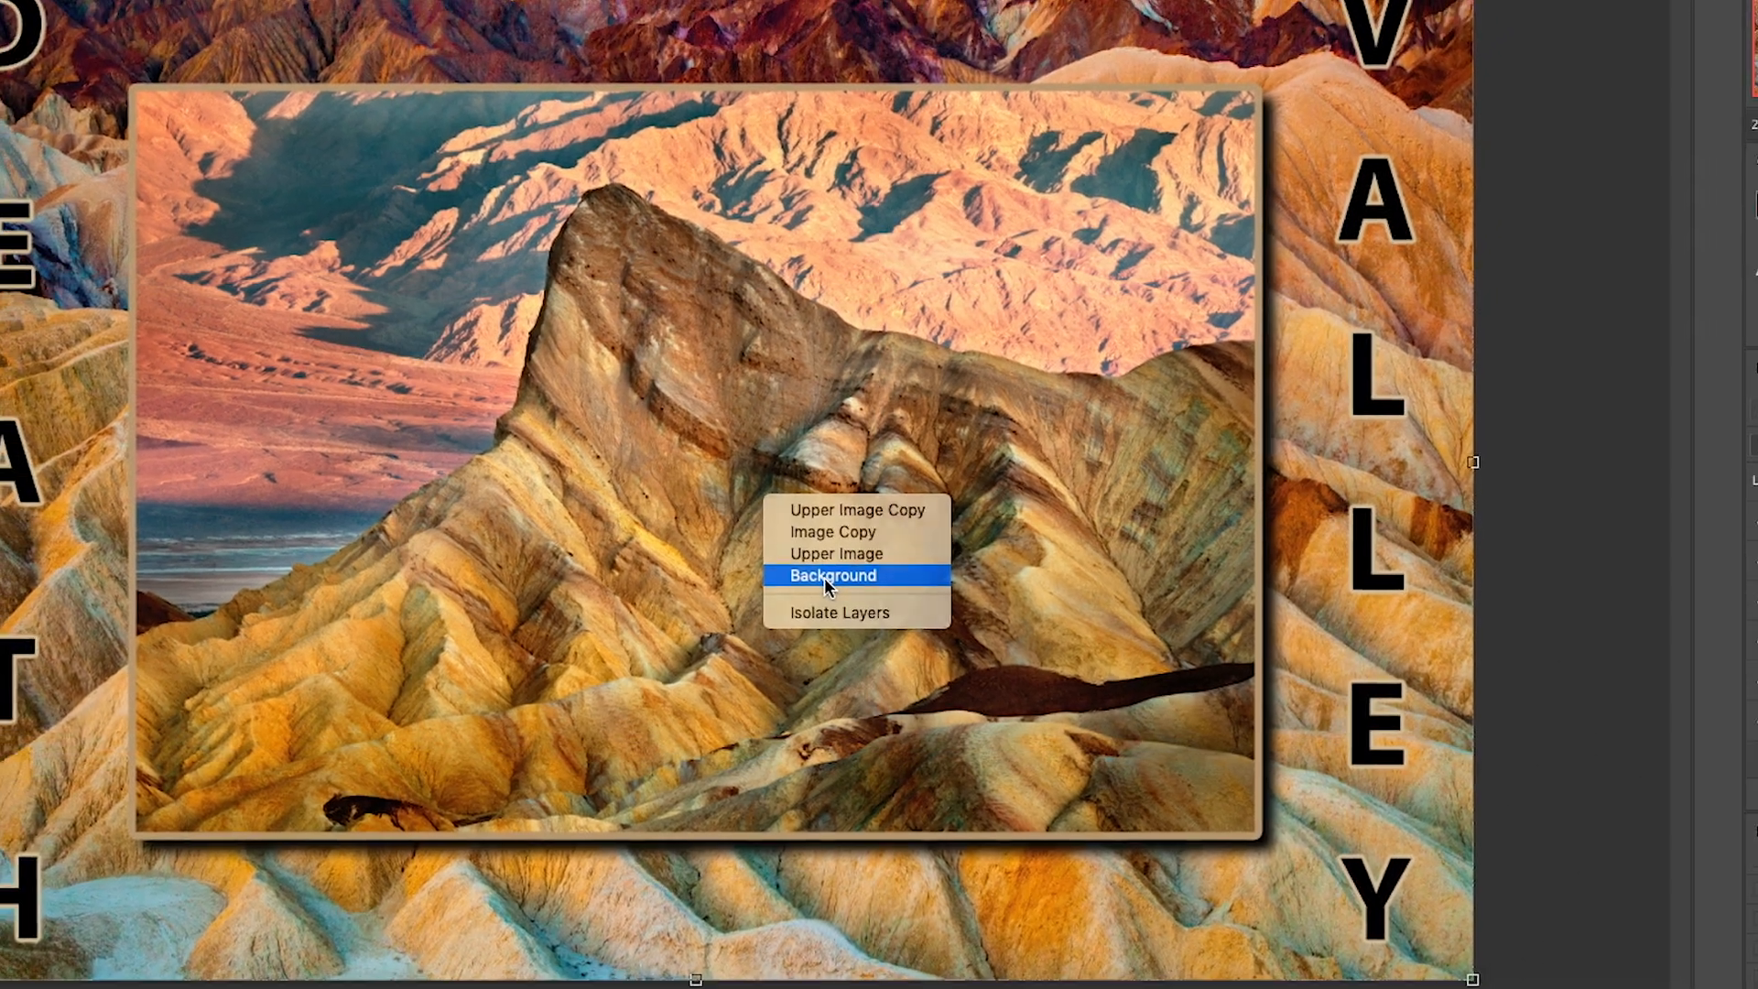
pyautogui.click(828, 555)
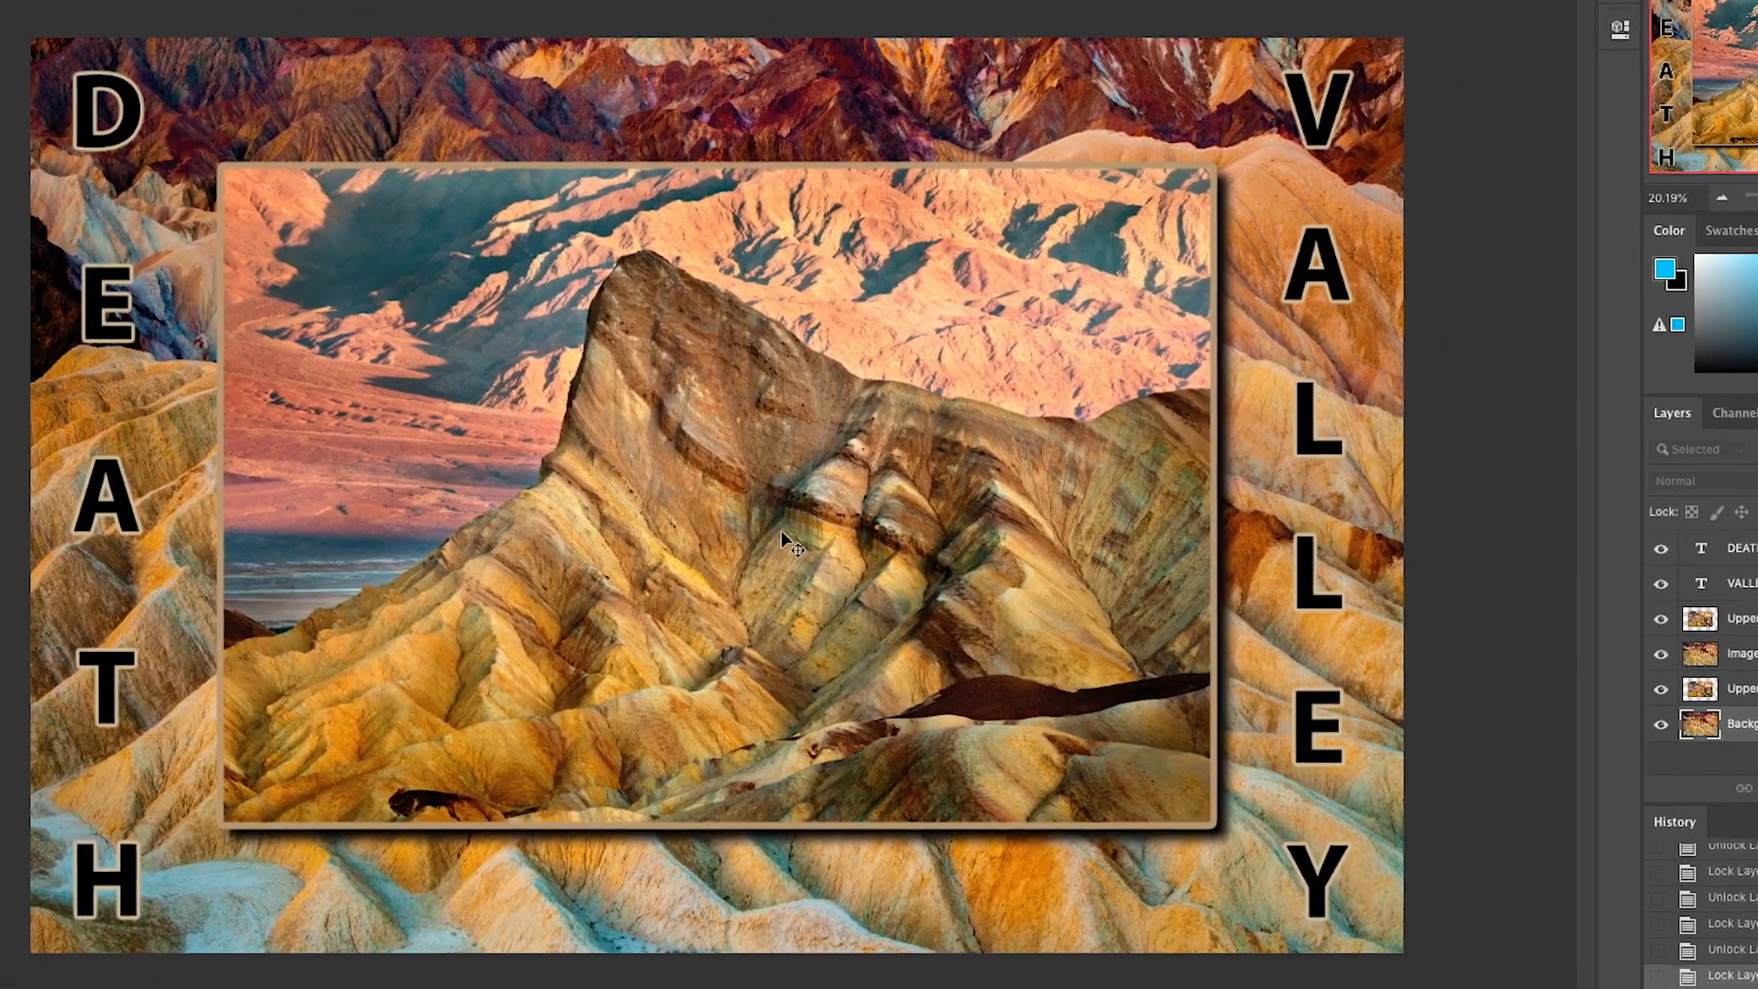
# - Switch between the Image Copy and Upper Image Copy layers using the canvas layer list, finishing on Image Copy
pyautogui.rightClick(782, 530)
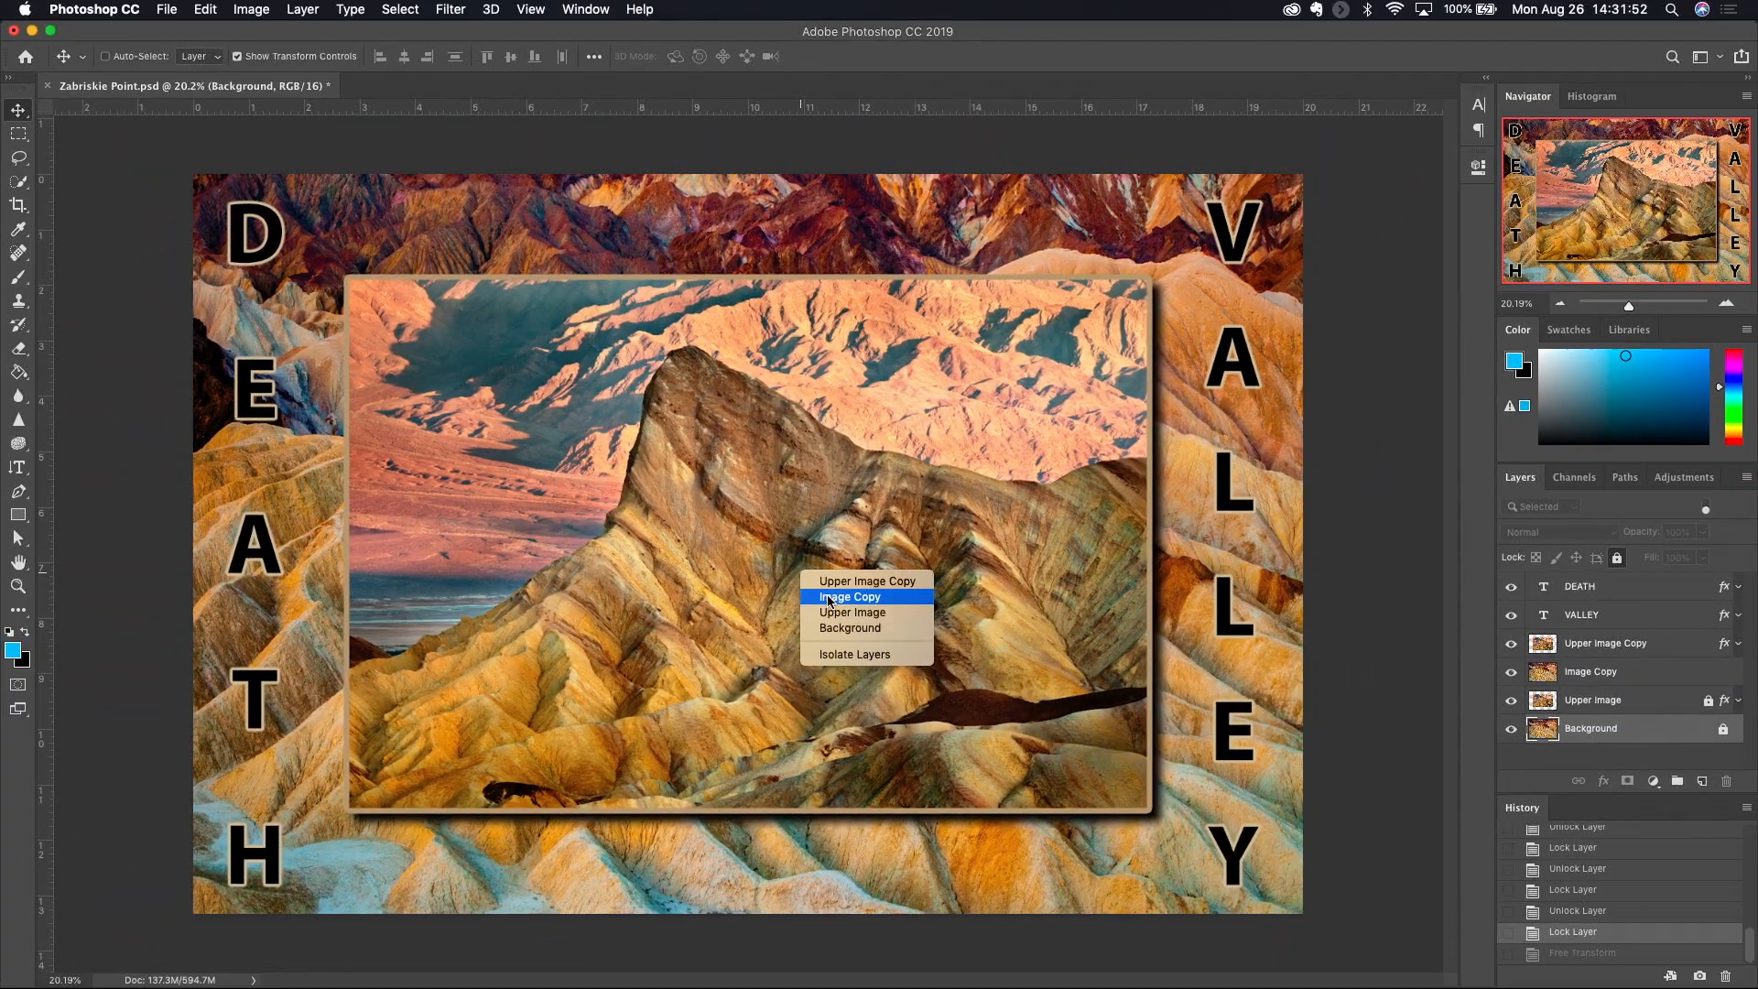
pyautogui.click(810, 559)
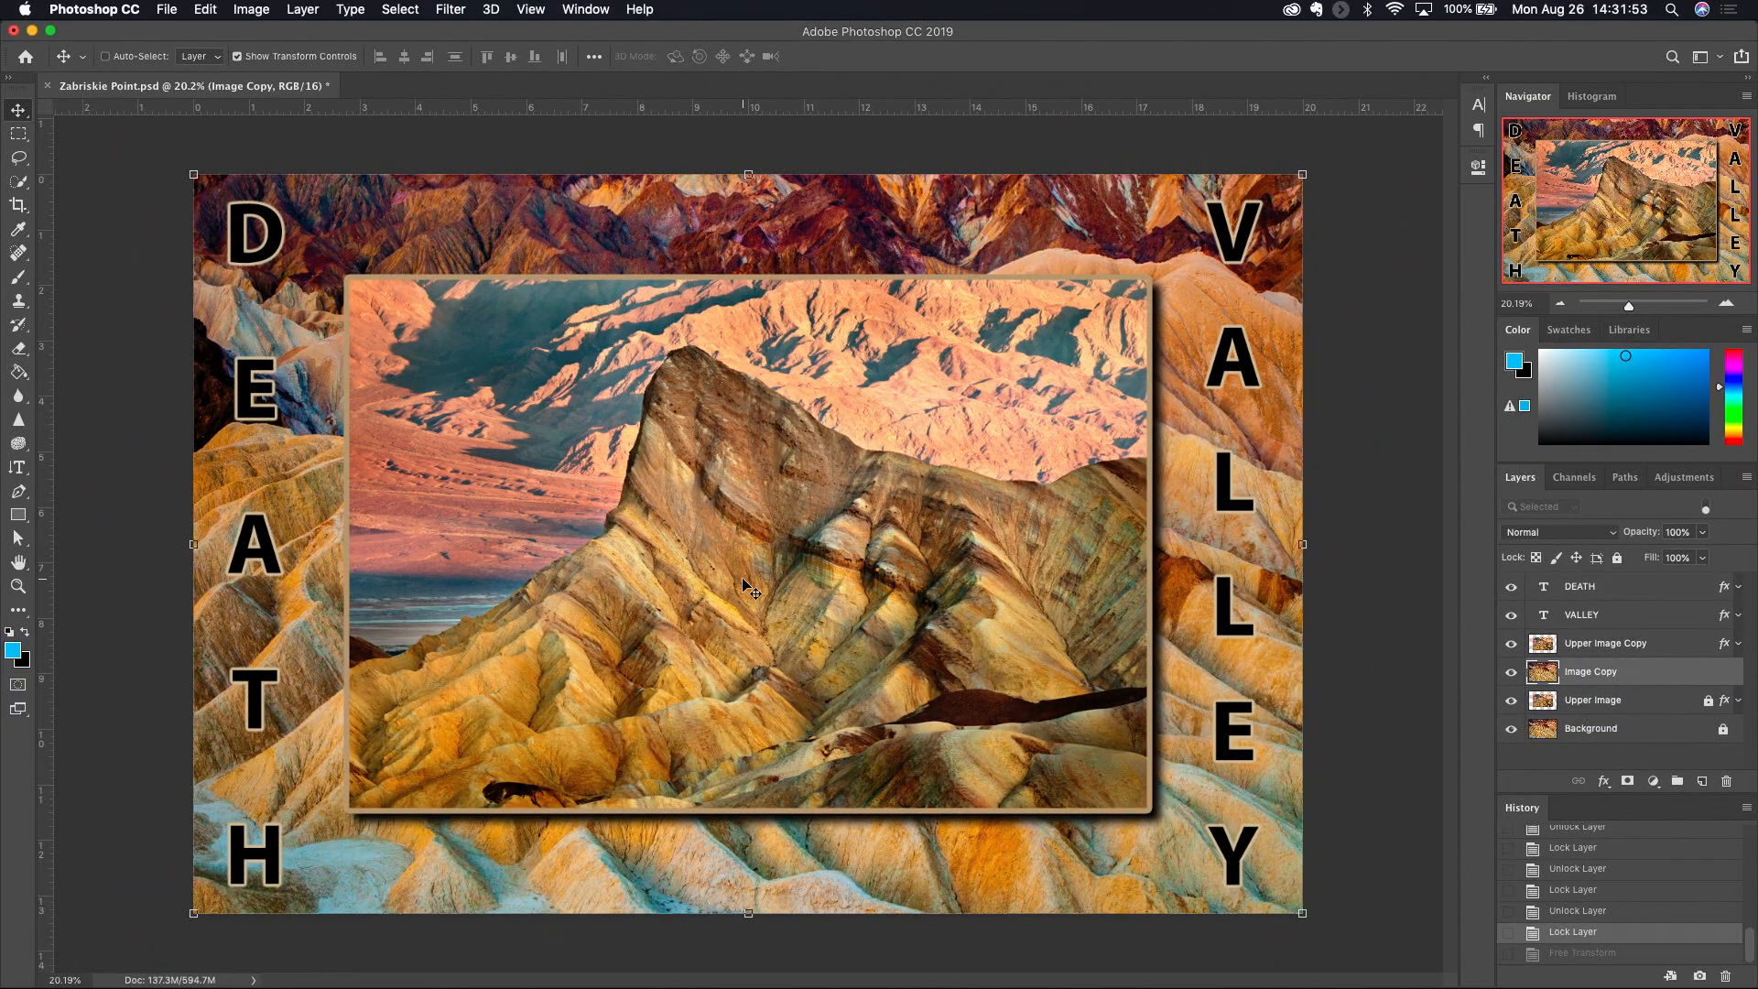
pyautogui.rightClick(749, 591)
pyautogui.click(773, 596)
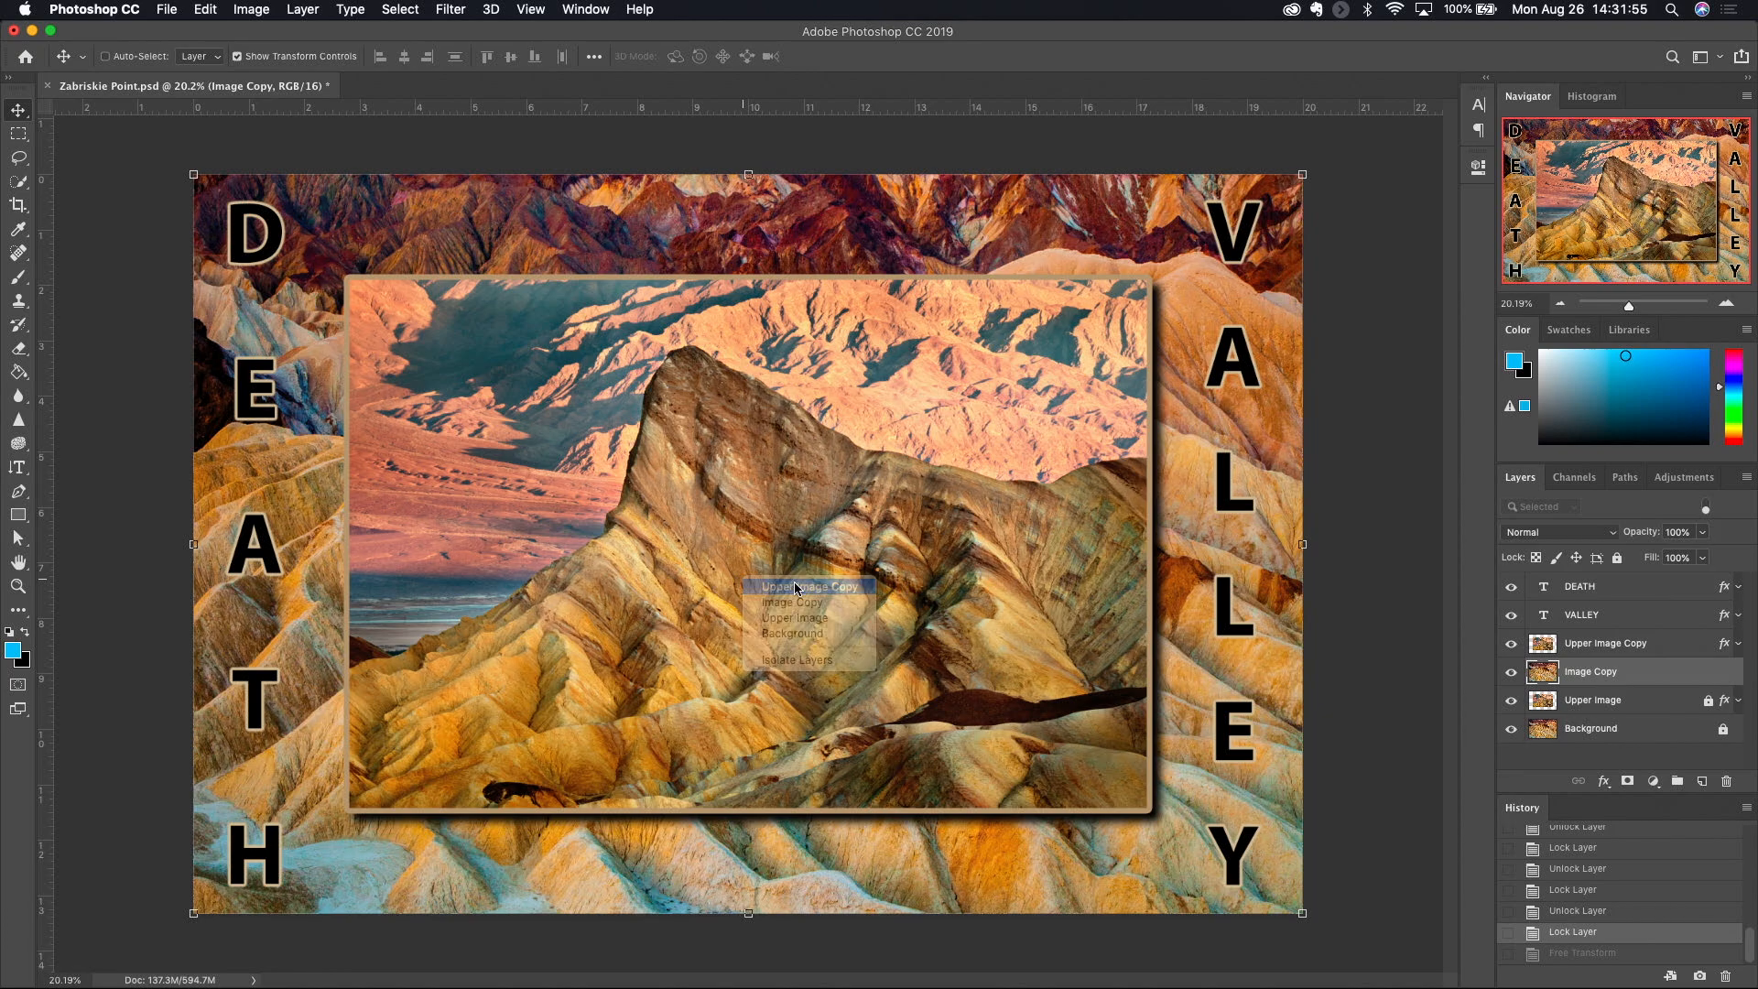
pyautogui.rightClick(820, 551)
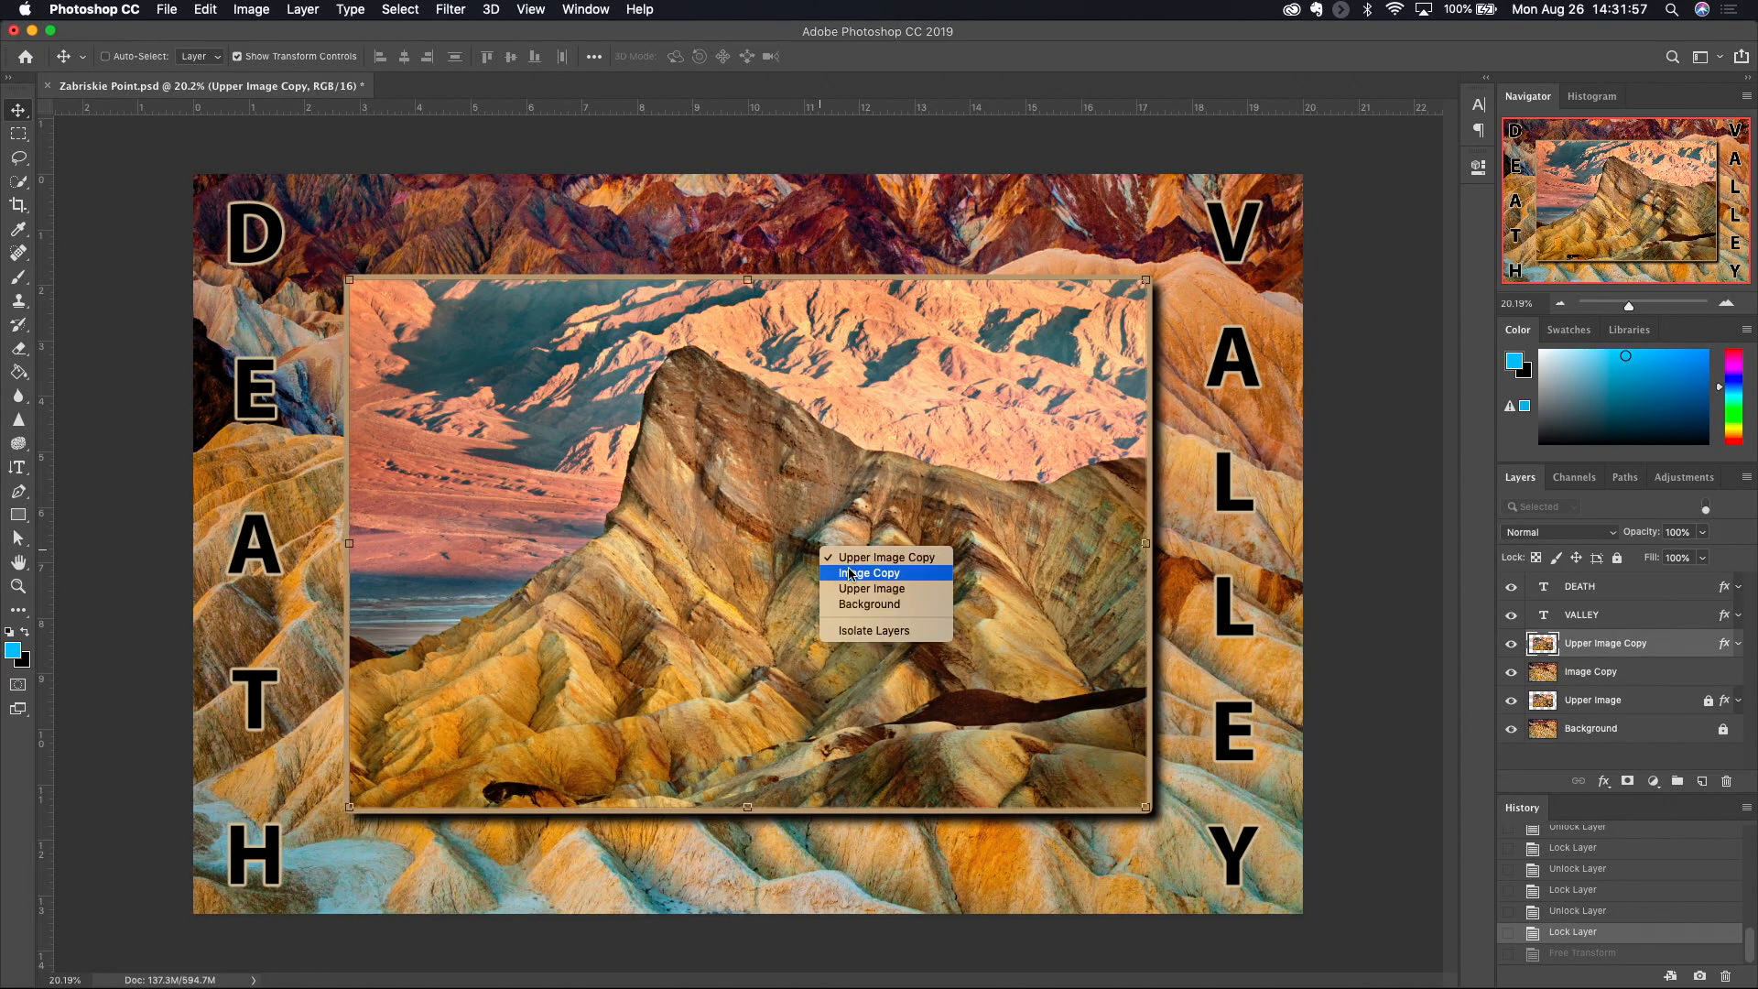
pyautogui.click(849, 575)
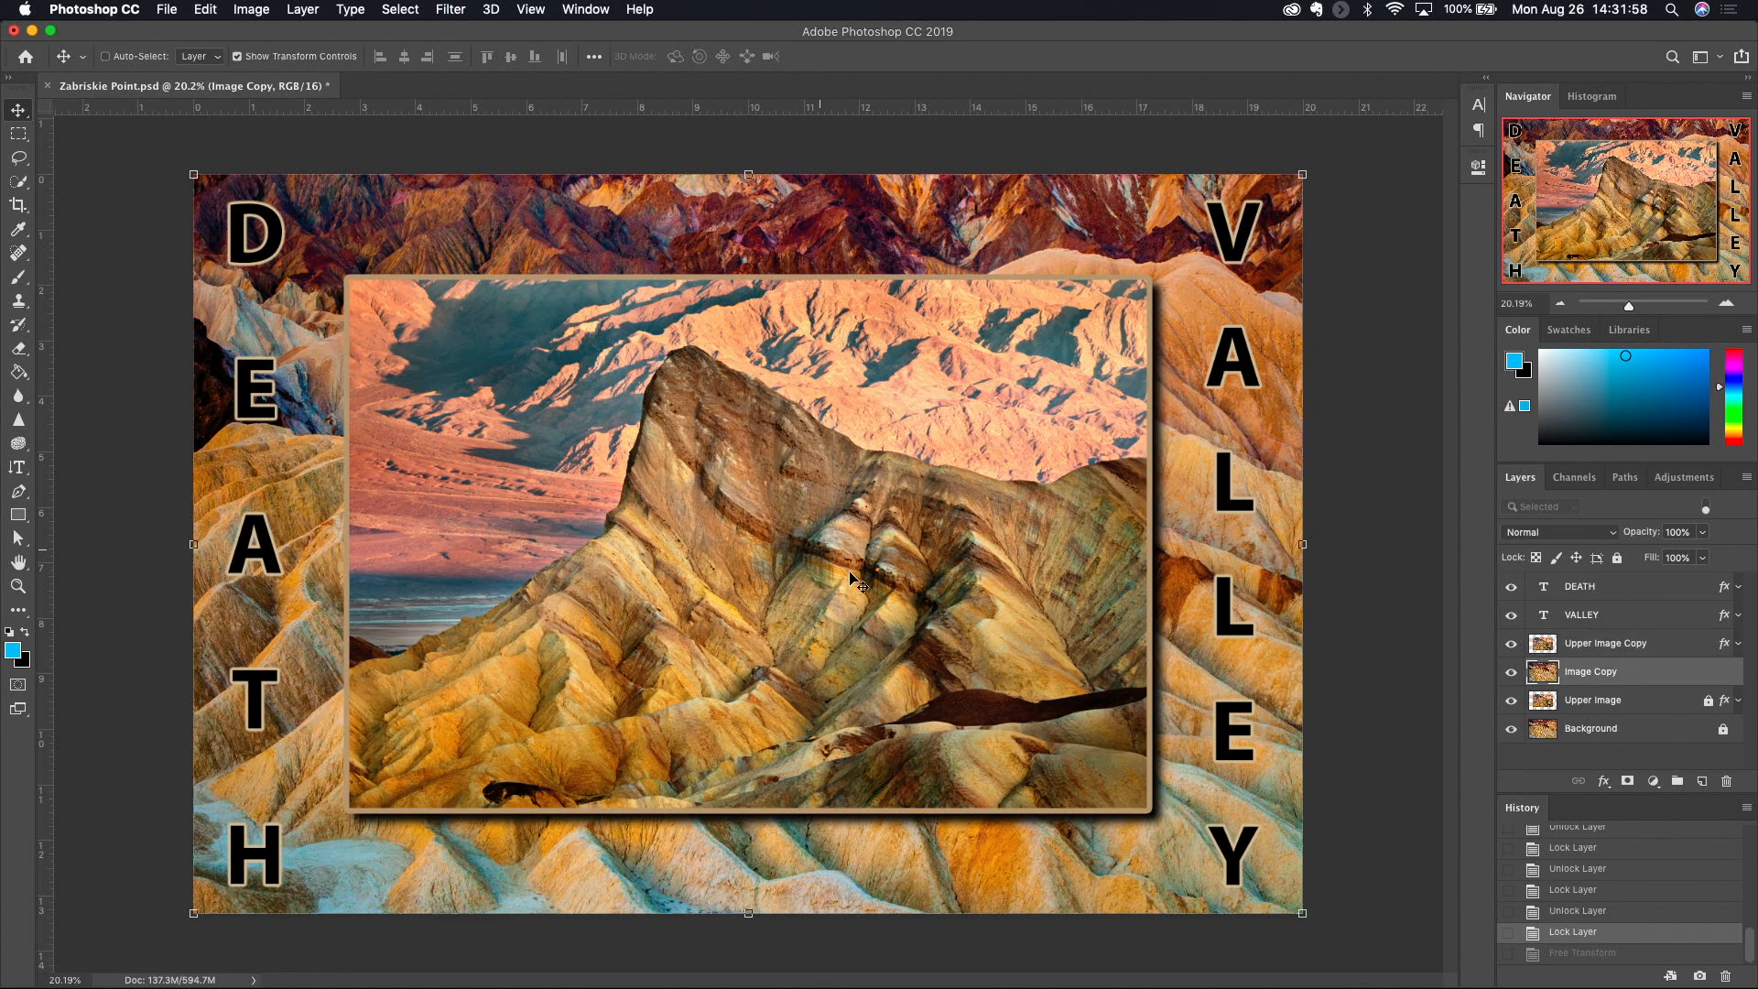
pyautogui.rightClick(779, 573)
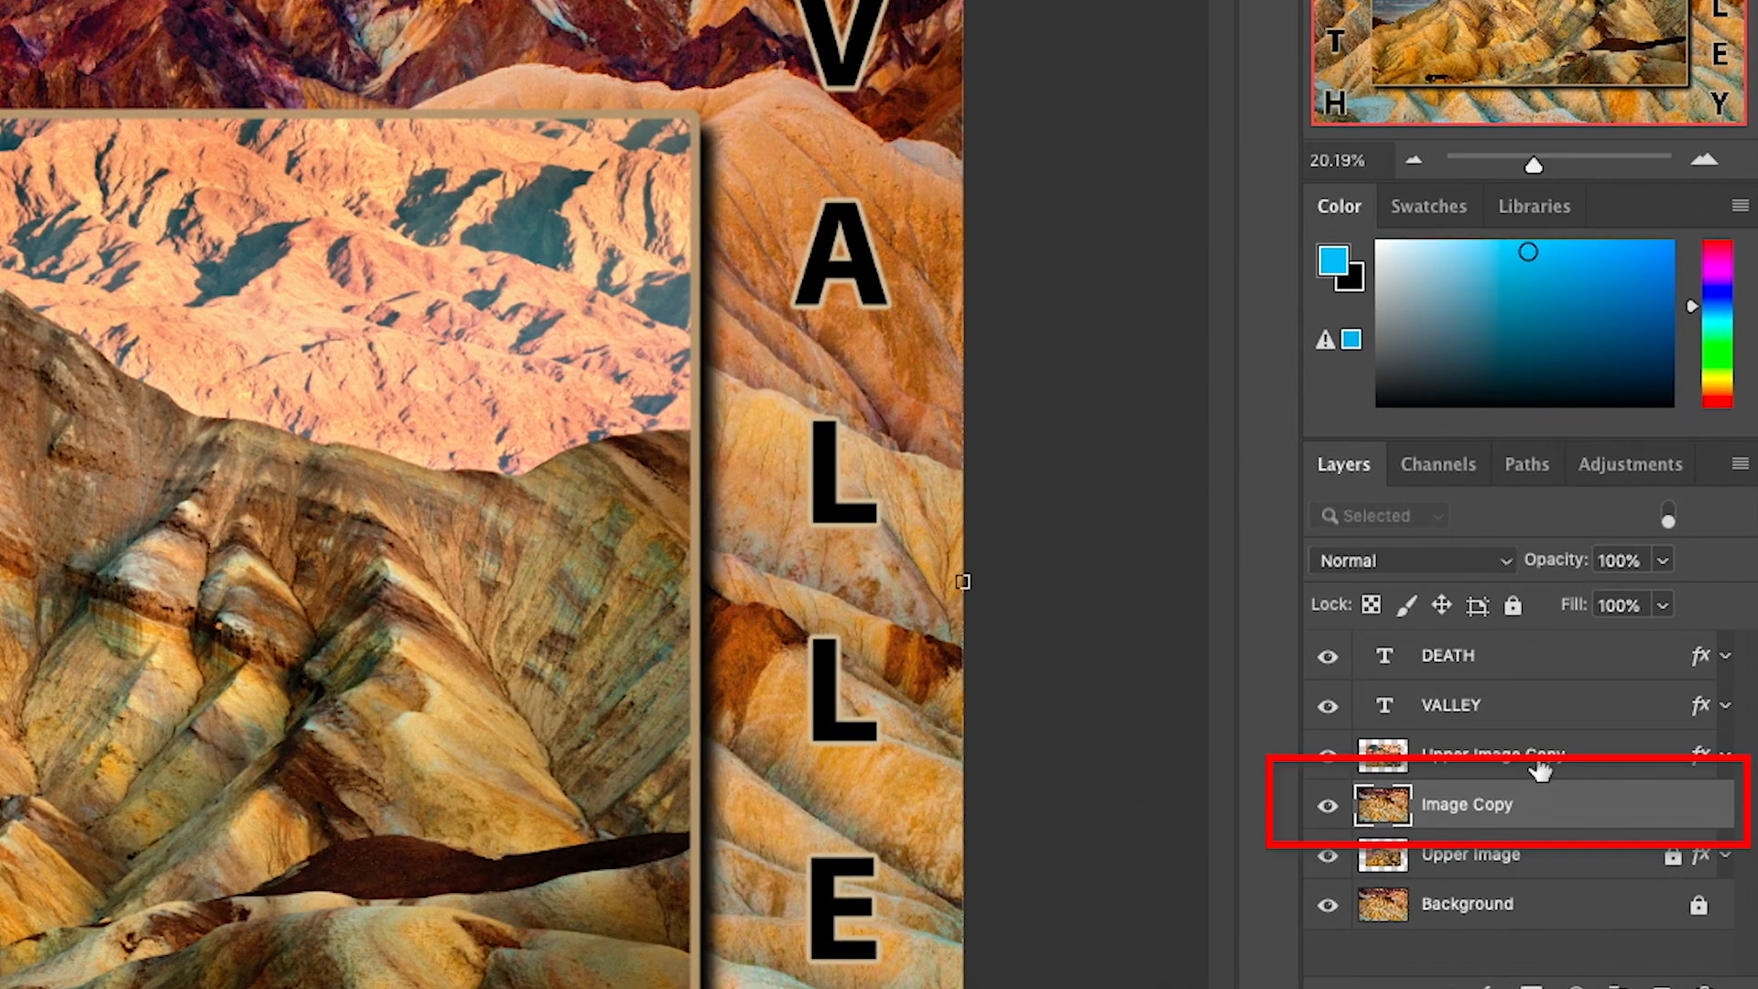
# - Select the Upper Image Copy layer and move the framed image about 1.12 in left and 1.23 in up
pyautogui.click(1540, 766)
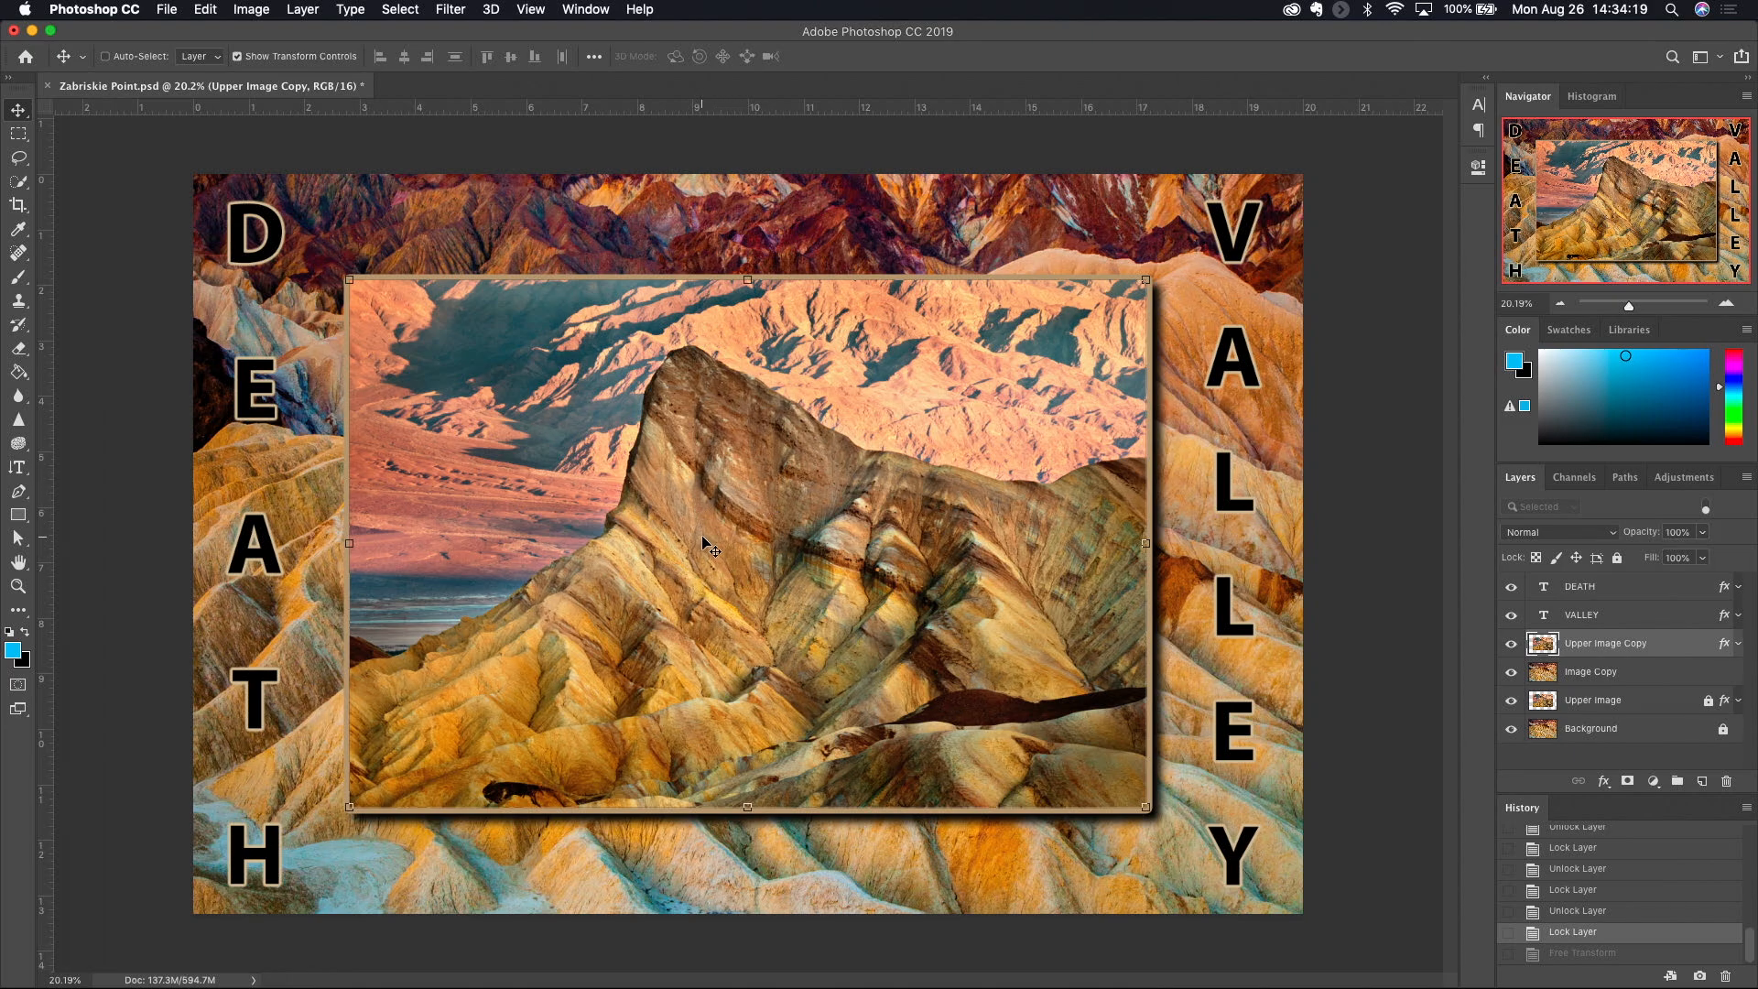
pyautogui.moveTo(712, 534); pyautogui.dragTo(814, 439)
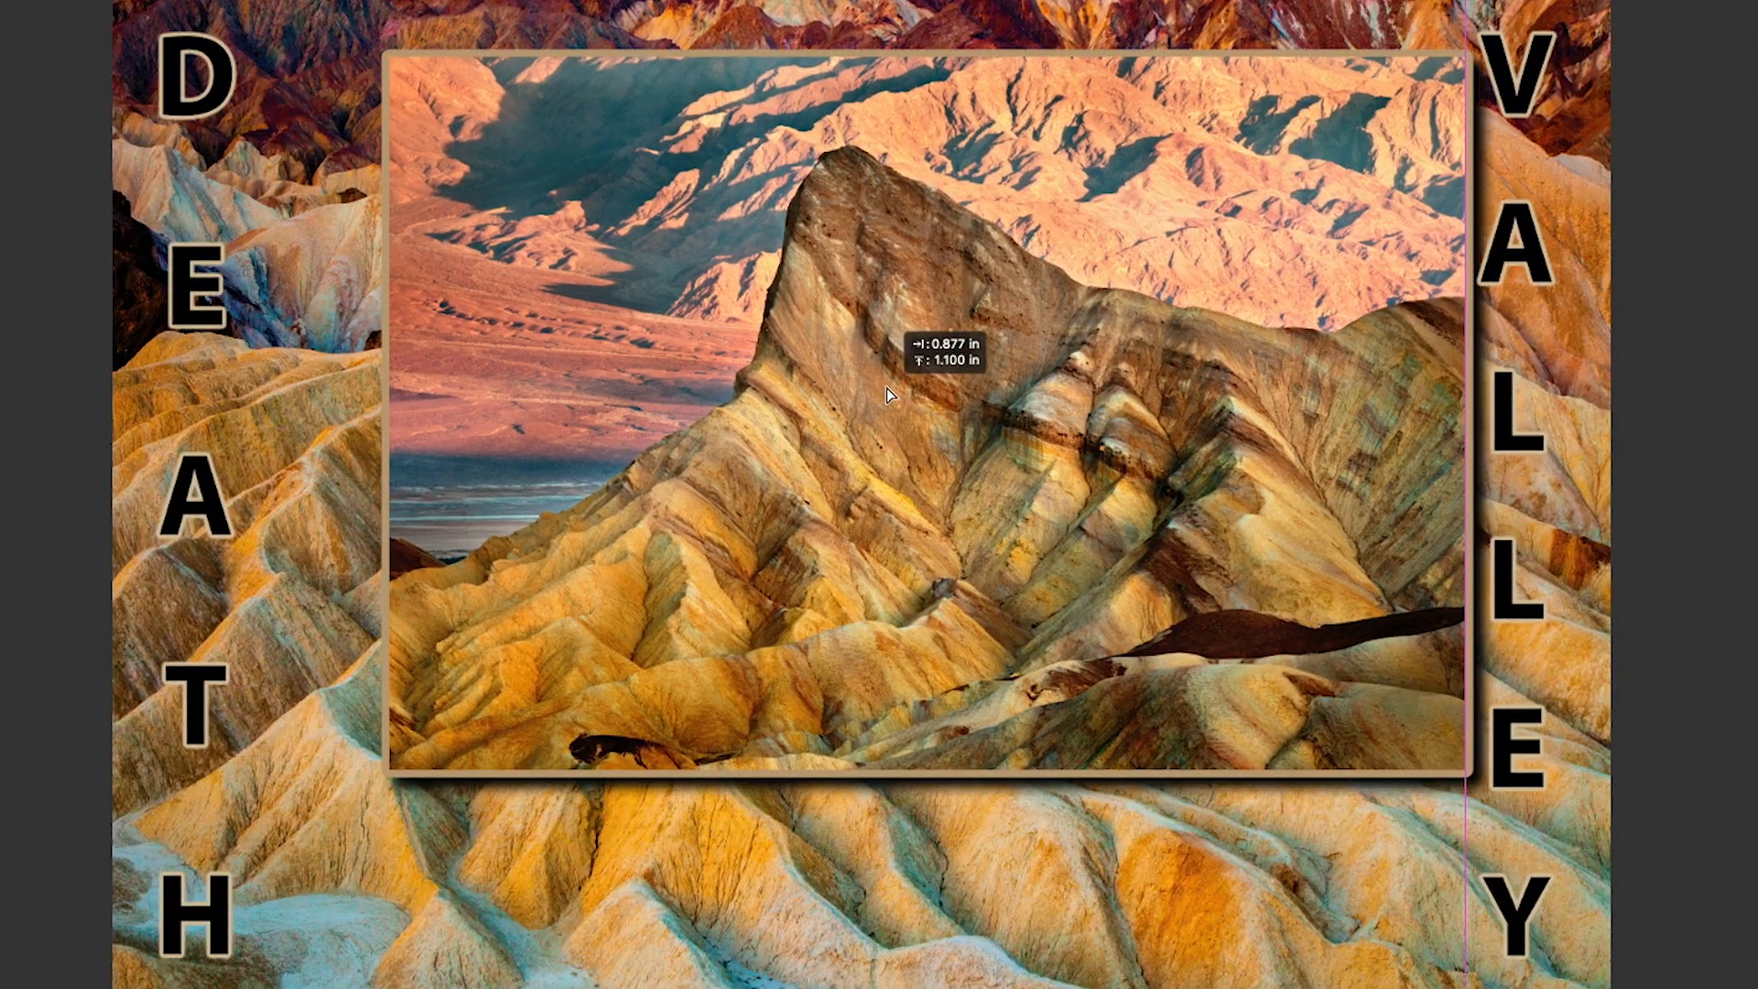
pyautogui.moveTo(887, 389); pyautogui.dragTo(729, 394)
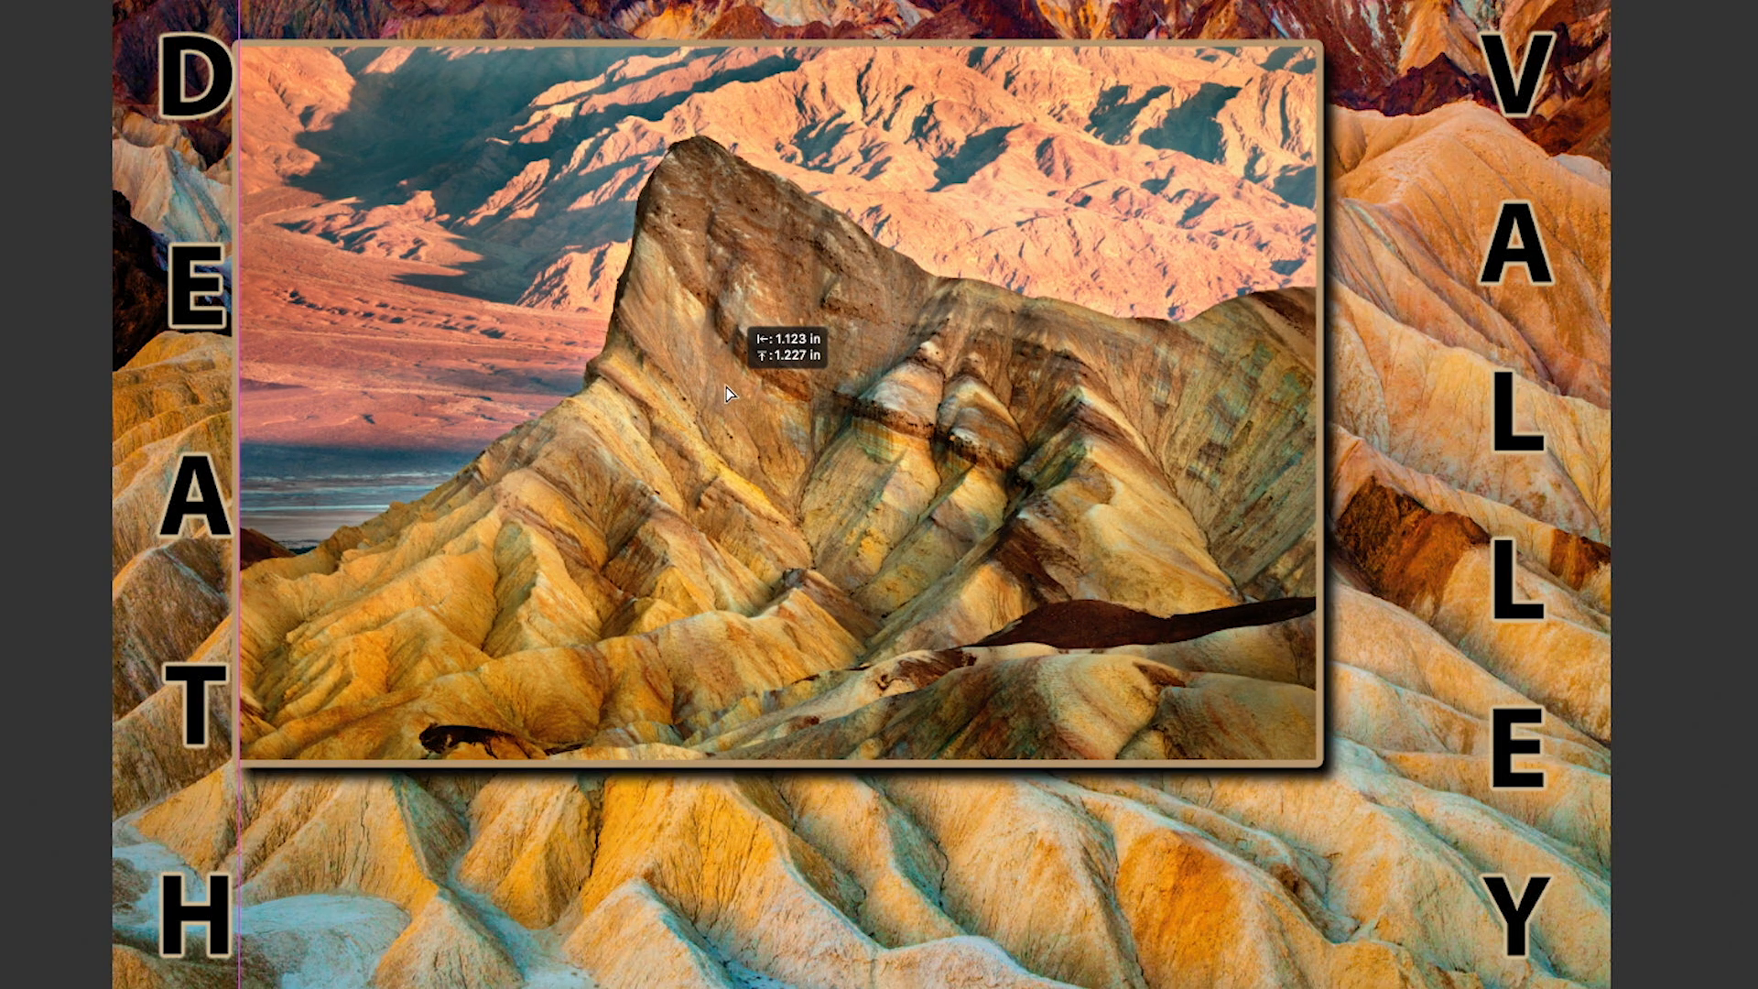
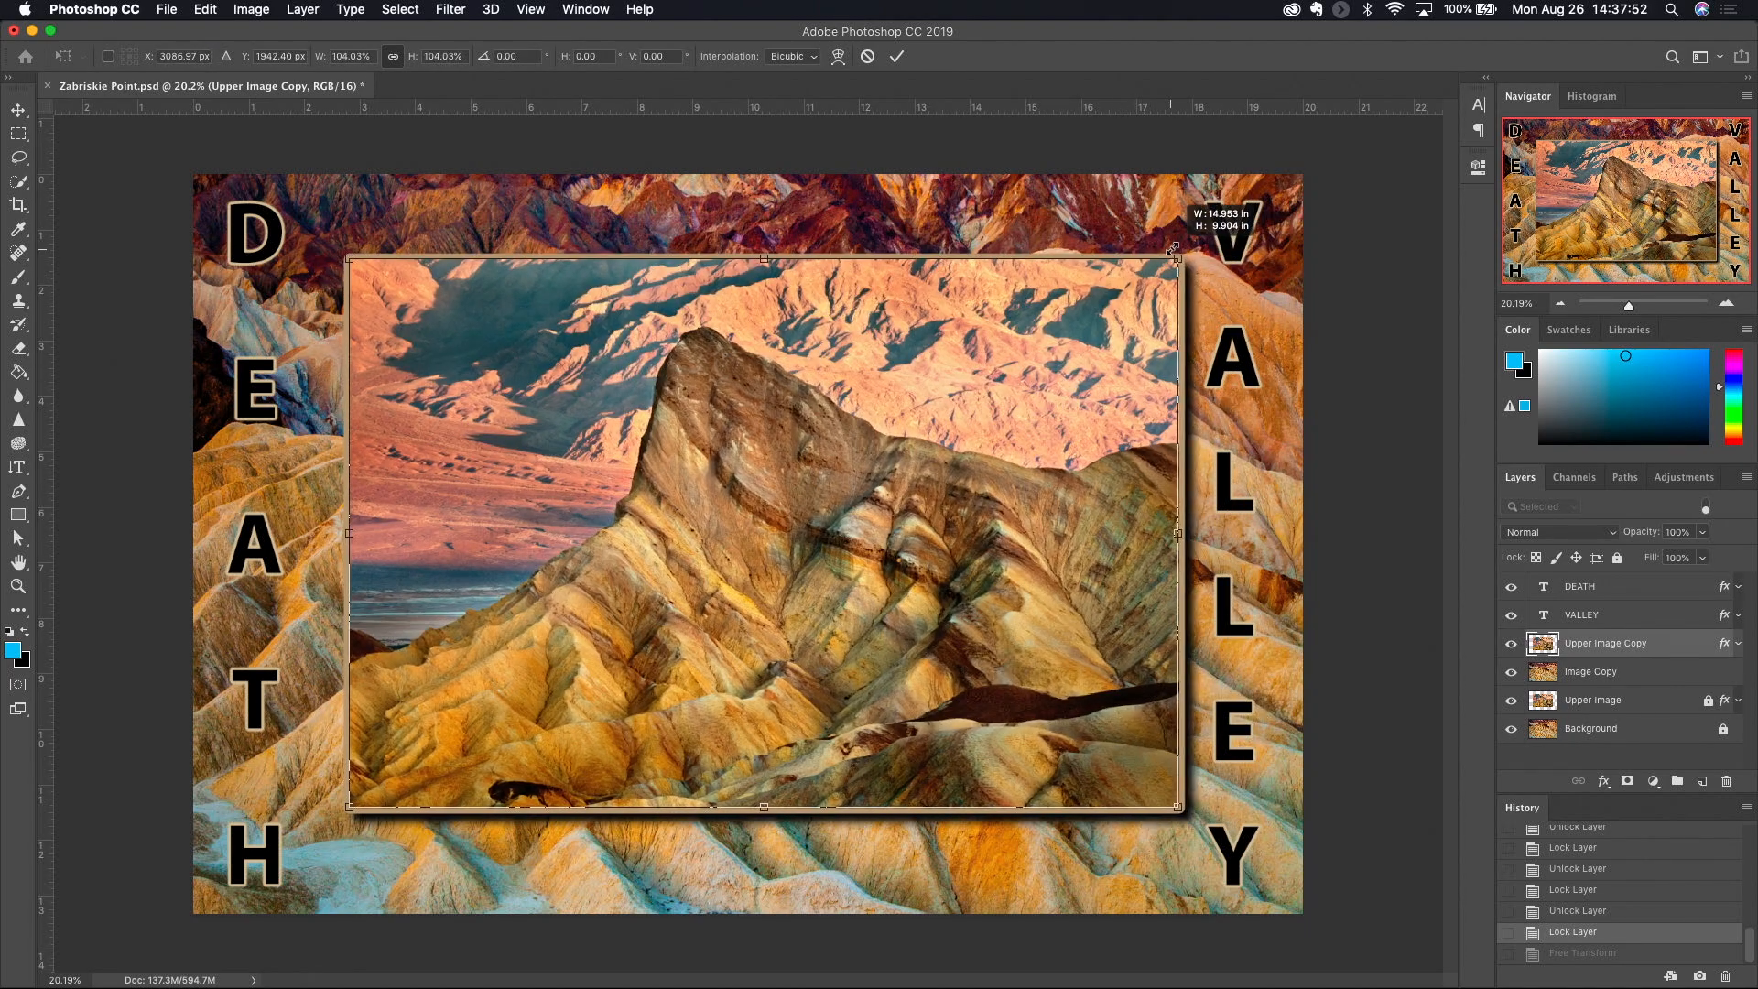
# - Scale the framed Upper Image Copy proportionally from its upper-right corner several times, ending at about 14.22 × 9.42 in
pyautogui.moveTo(1152, 272); pyautogui.dragTo(1097, 312)
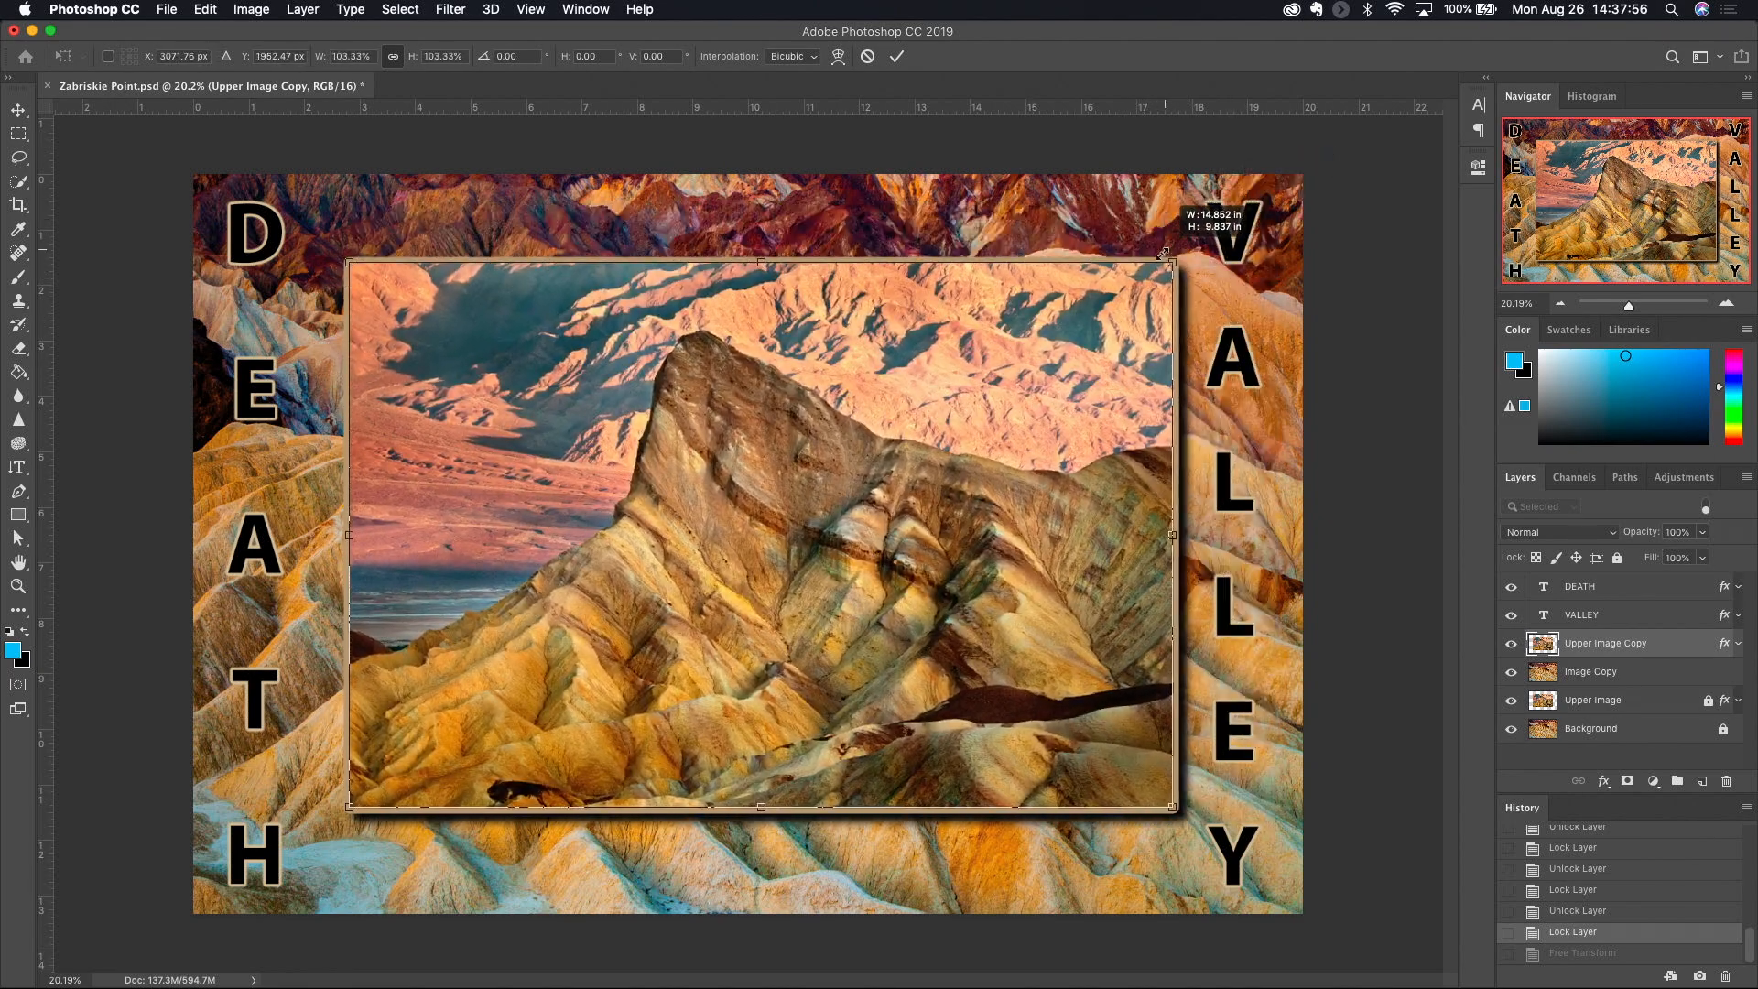
pyautogui.moveTo(1200, 234); pyautogui.dragTo(1116, 300)
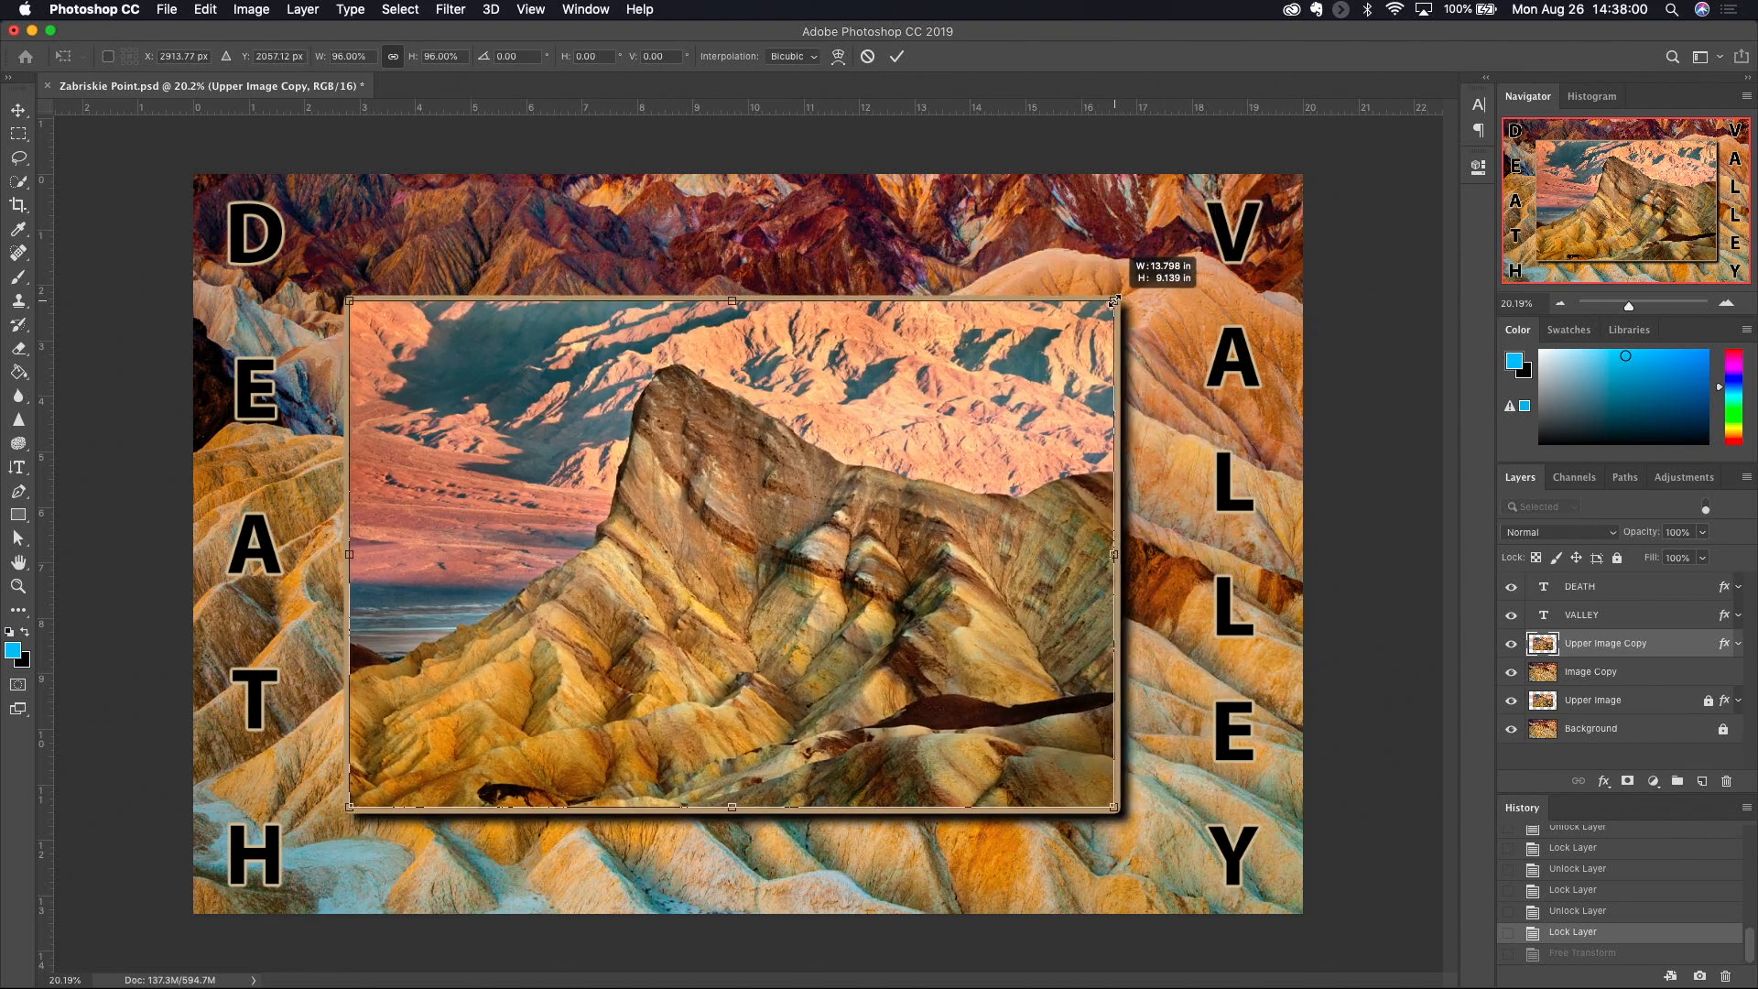
pyautogui.moveTo(1148, 220); pyautogui.dragTo(1127, 286)
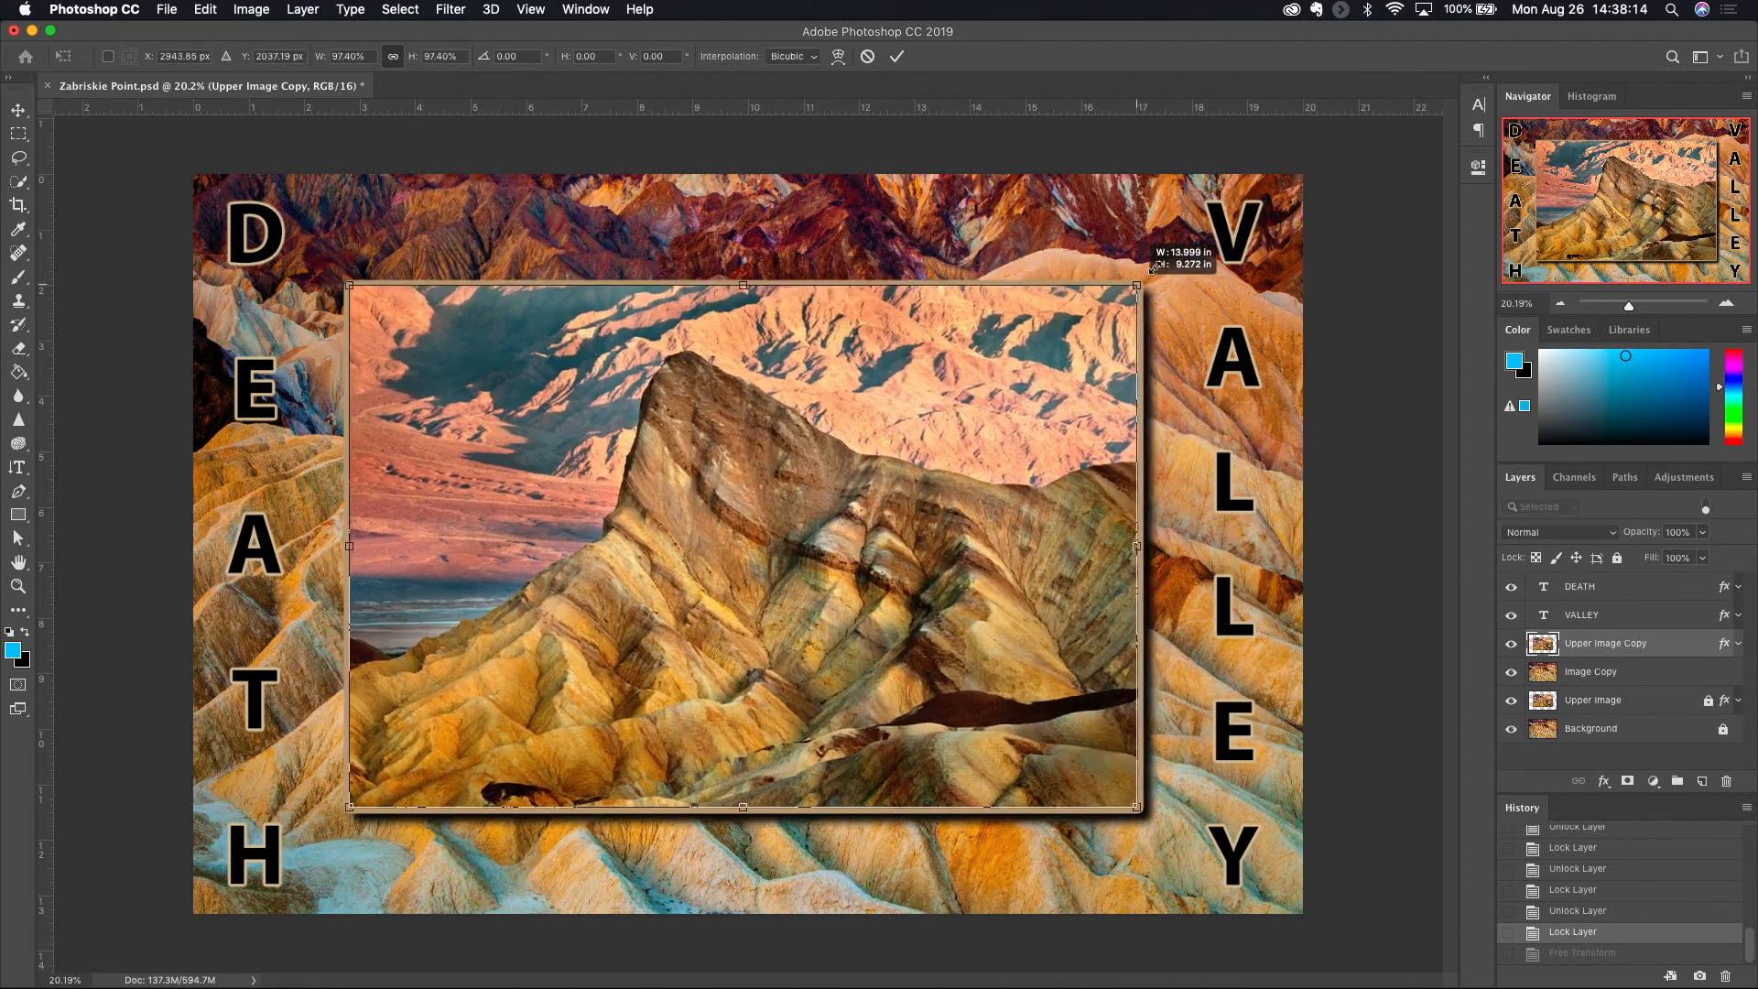
pyautogui.moveTo(1165, 261); pyautogui.dragTo(1096, 313)
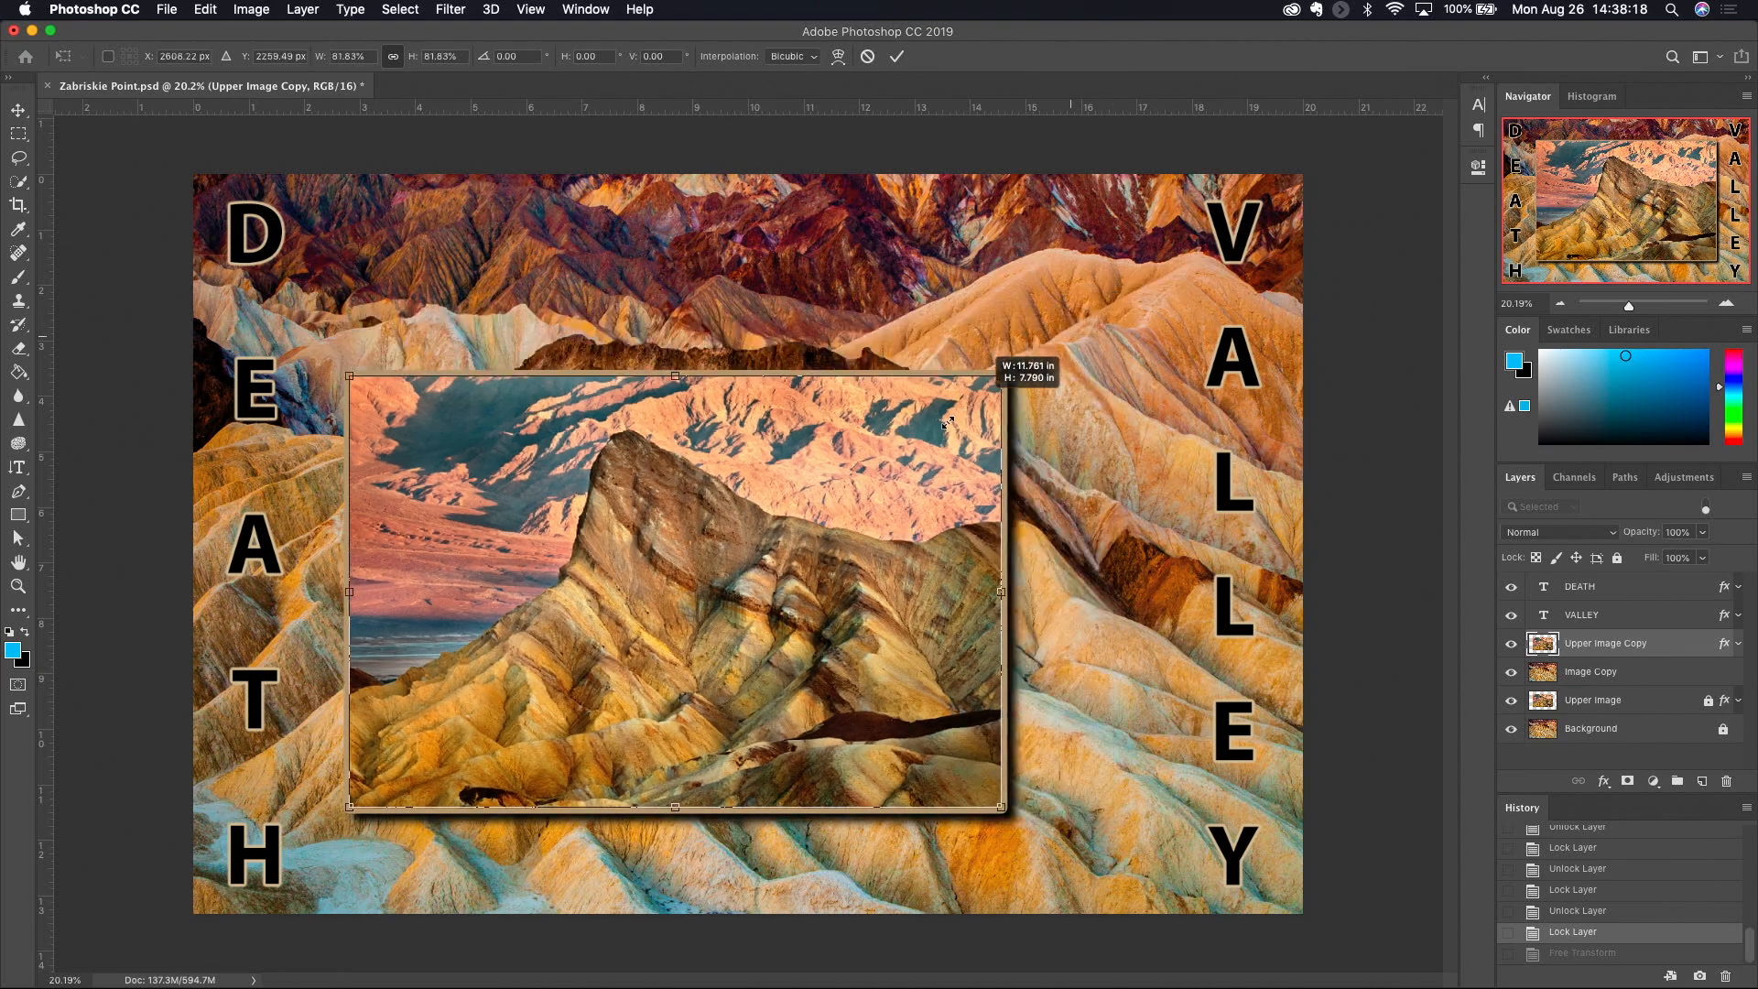
pyautogui.moveTo(912, 453); pyautogui.dragTo(1037, 358)
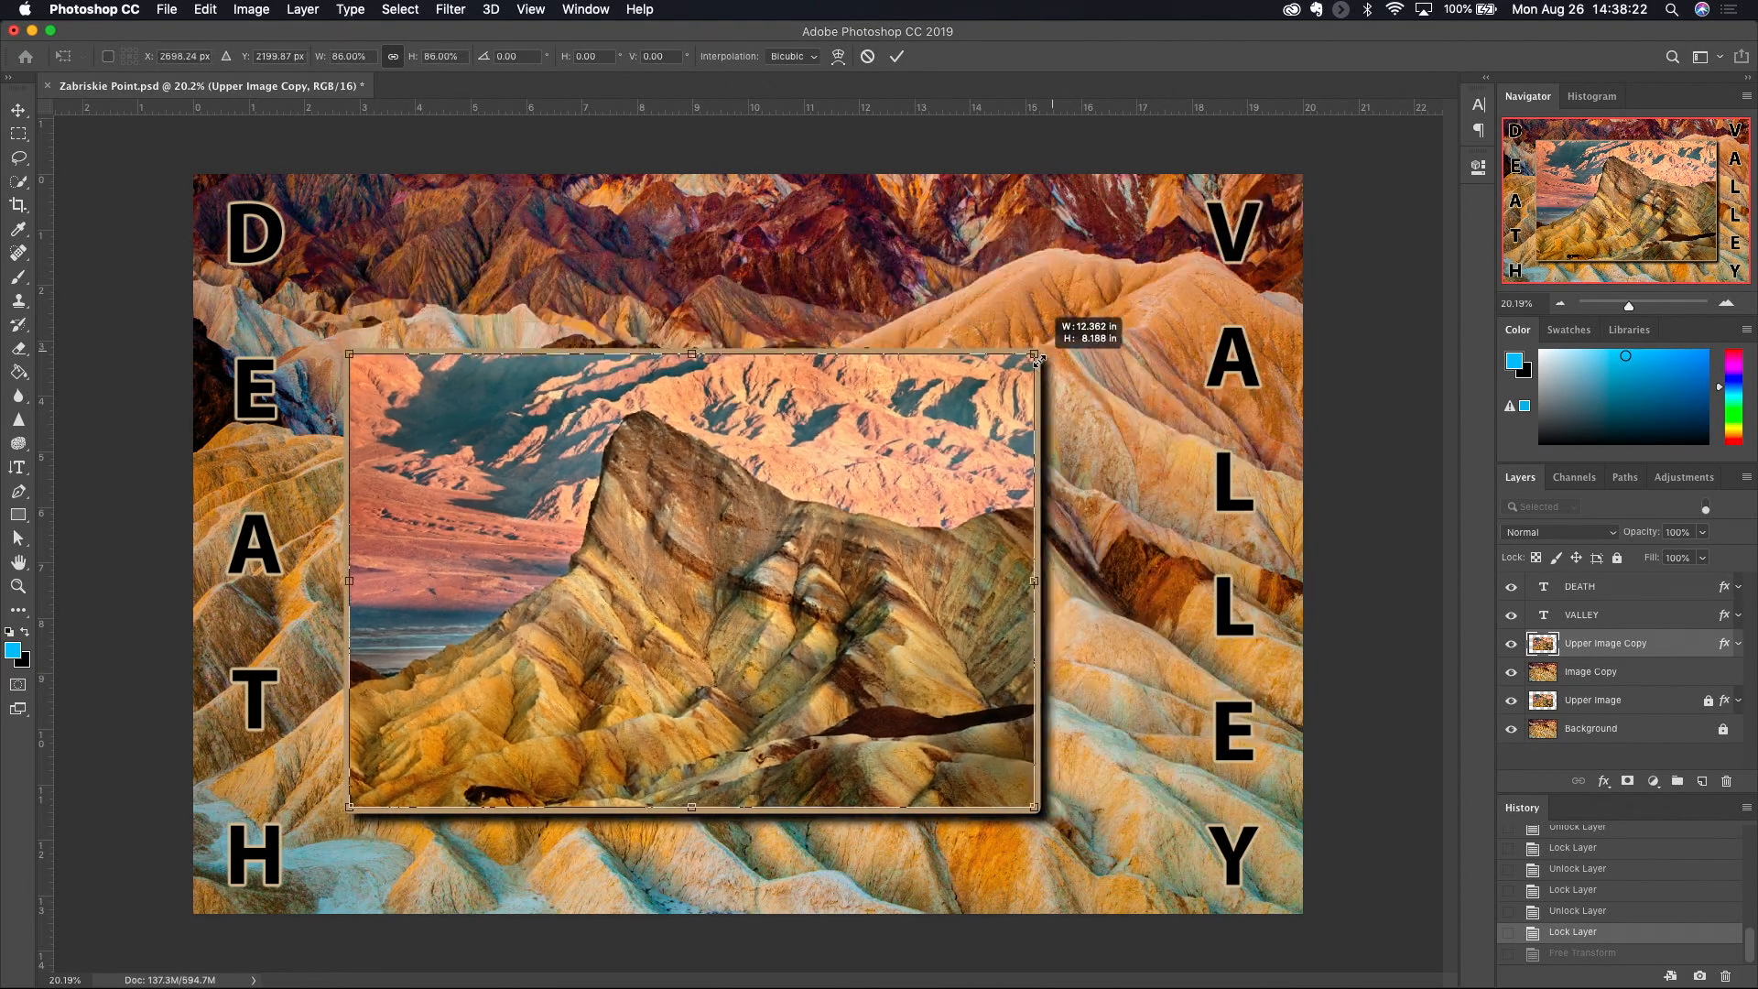
pyautogui.moveTo(1036, 349); pyautogui.dragTo(1138, 288)
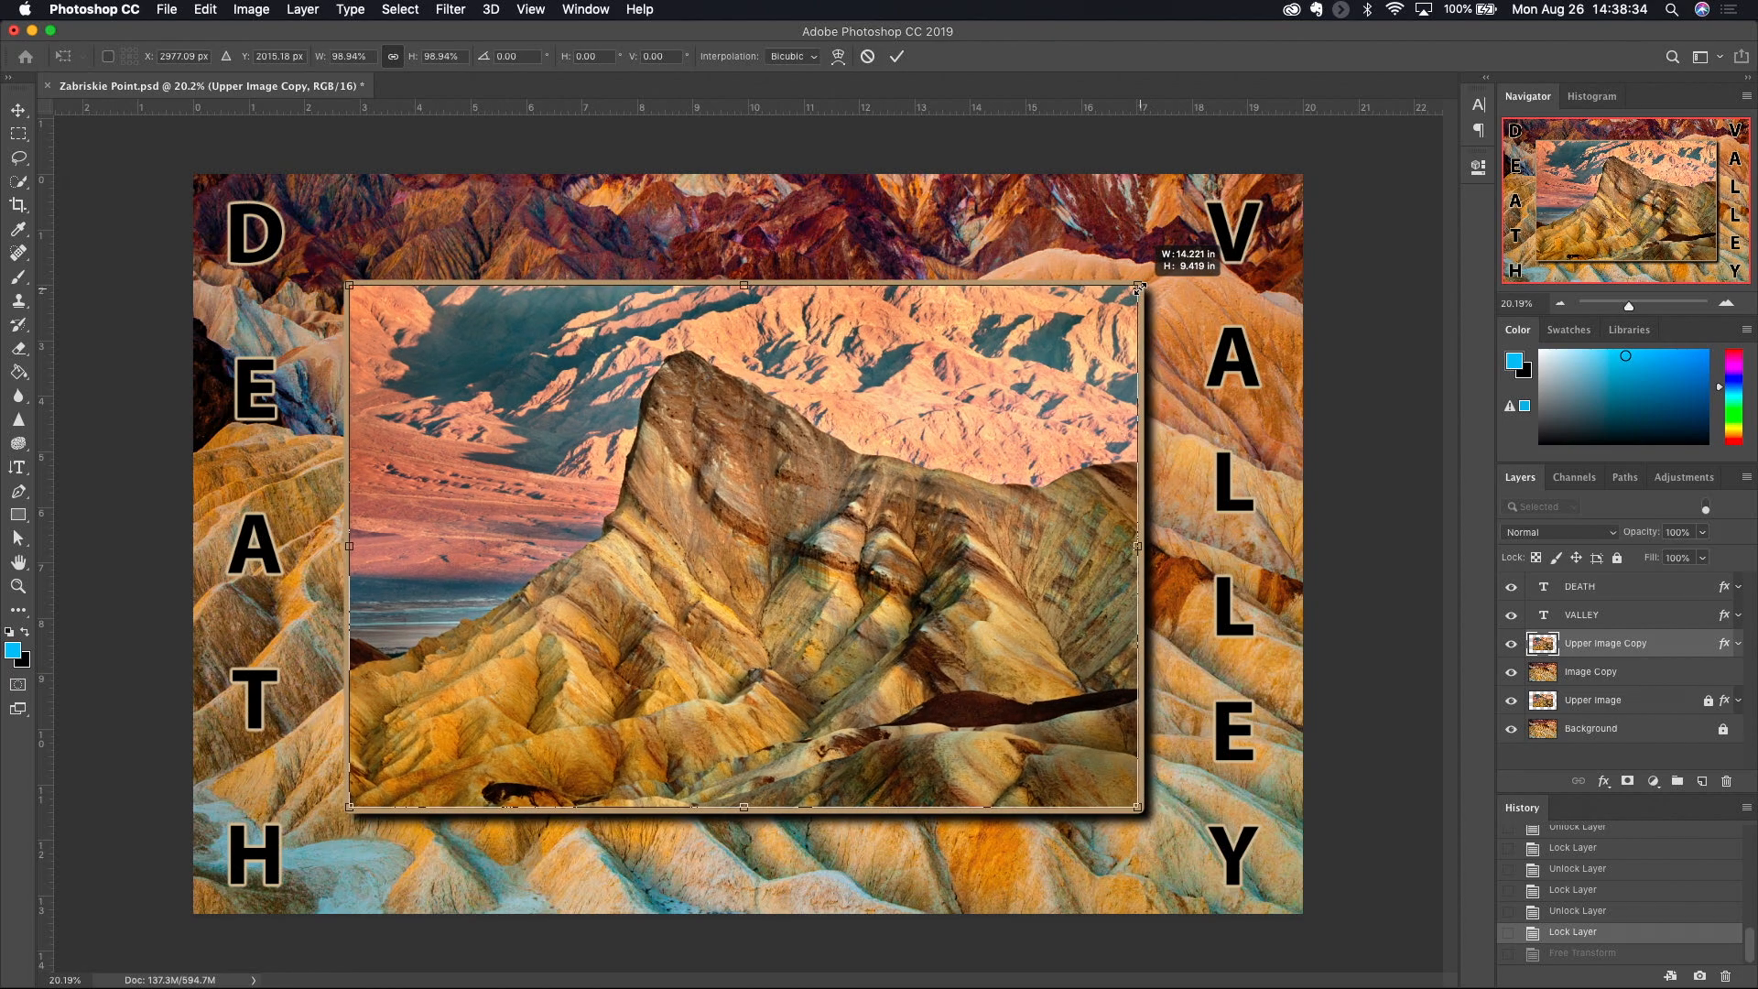
# - Resize the framed image from its upper-right corner without keeping proportions, through about 13.10 × 6.41 in and 11.75 × 8.41 in
pyautogui.moveTo(1139, 288); pyautogui.dragTo(1030, 501)
pyautogui.press('shift')
pyautogui.moveTo(930, 421); pyautogui.dragTo(800, 516)
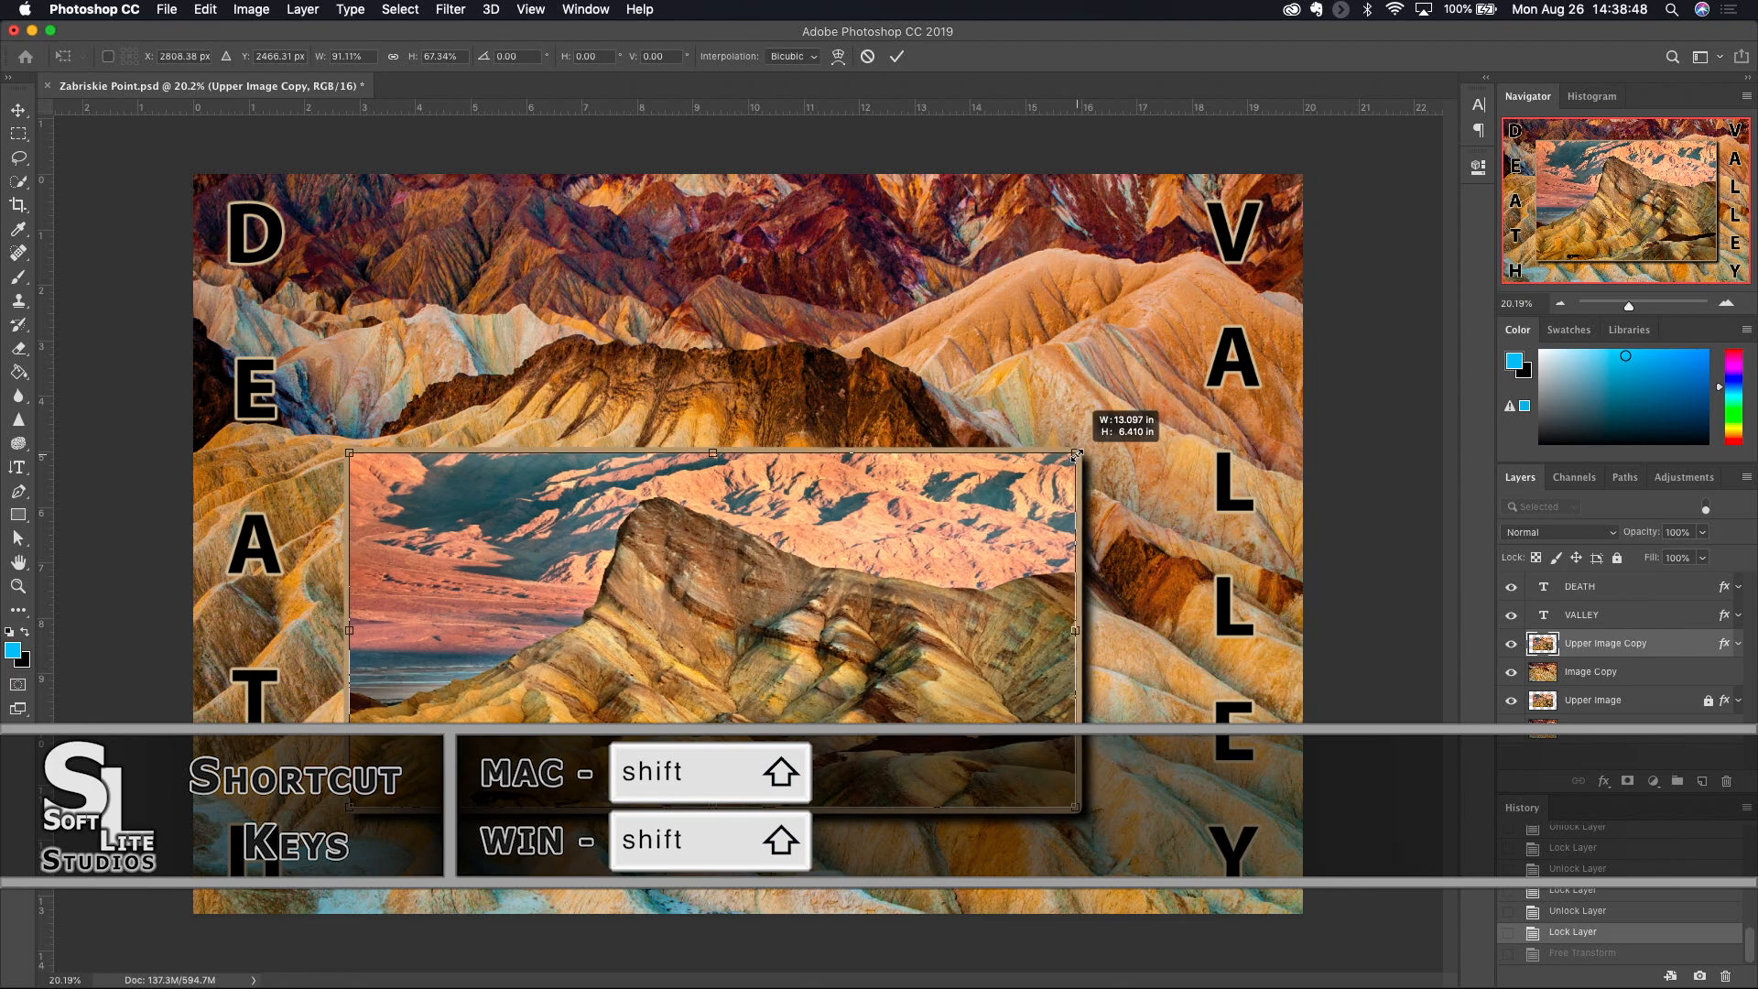
pyautogui.moveTo(1108, 358)
pyautogui.mouseDown()
pyautogui.moveTo(1172, 293)
pyautogui.moveTo(1095, 328)
pyautogui.mouseUp()
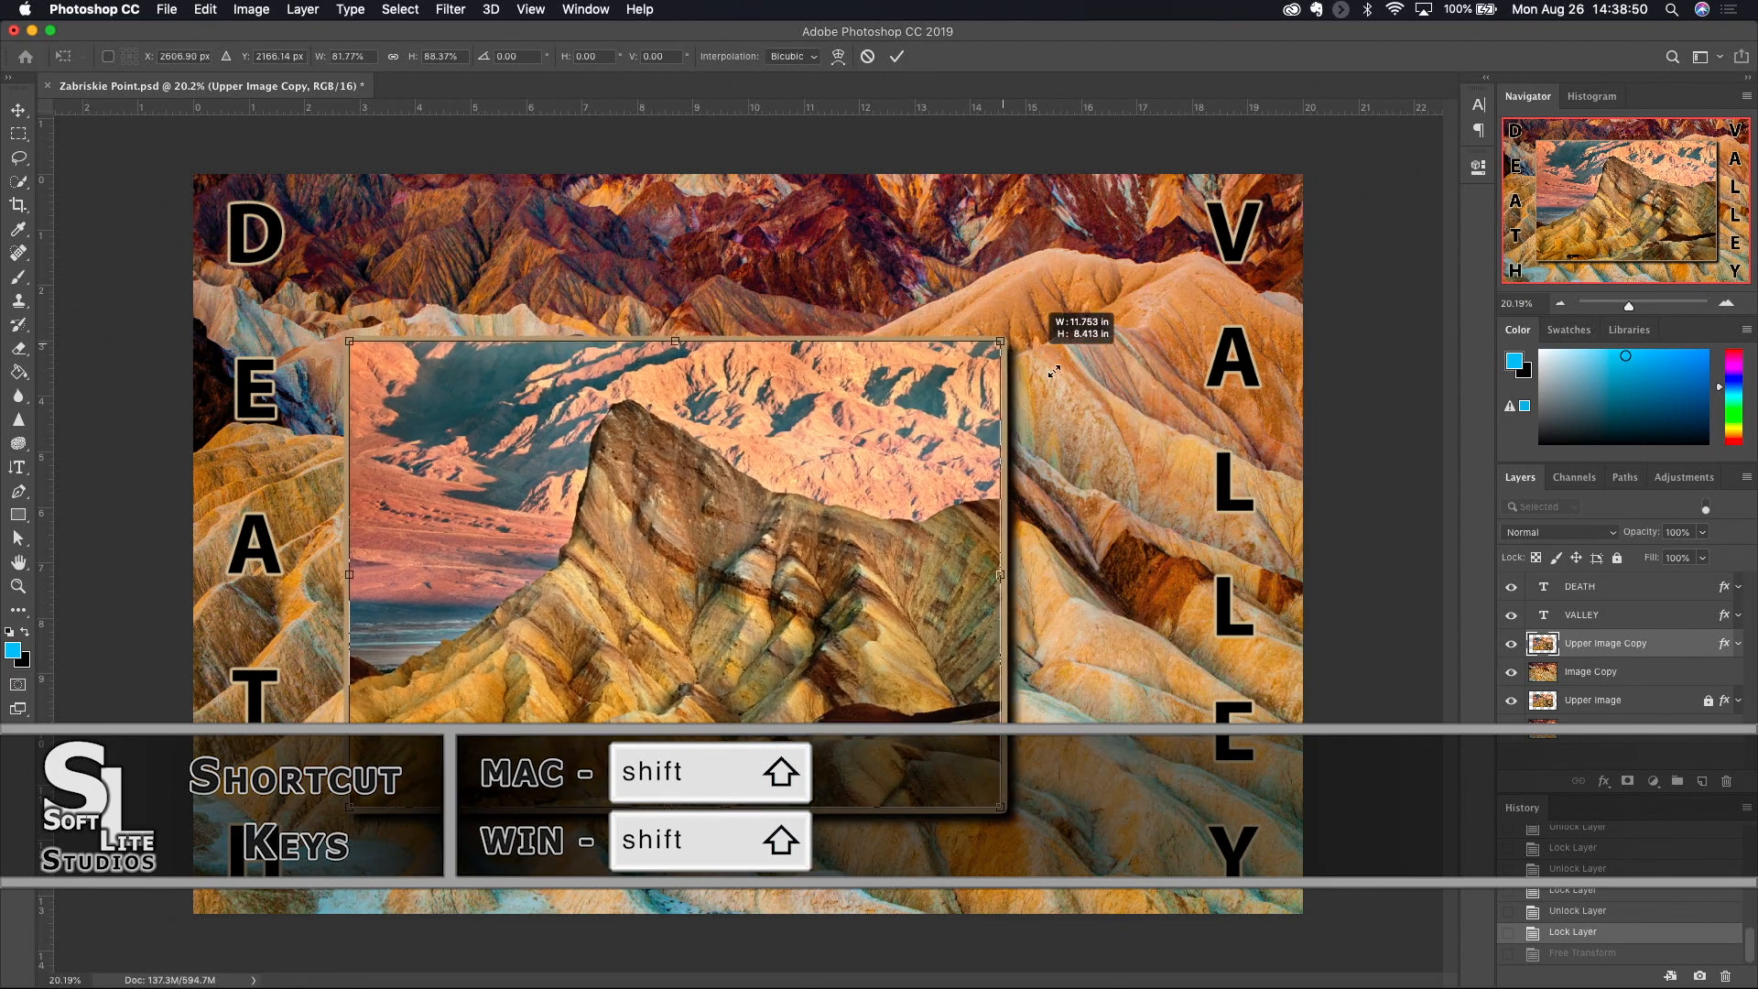
pyautogui.moveTo(1108, 416); pyautogui.dragTo(980, 325)
pyautogui.moveTo(1082, 364); pyautogui.dragTo(1024, 308)
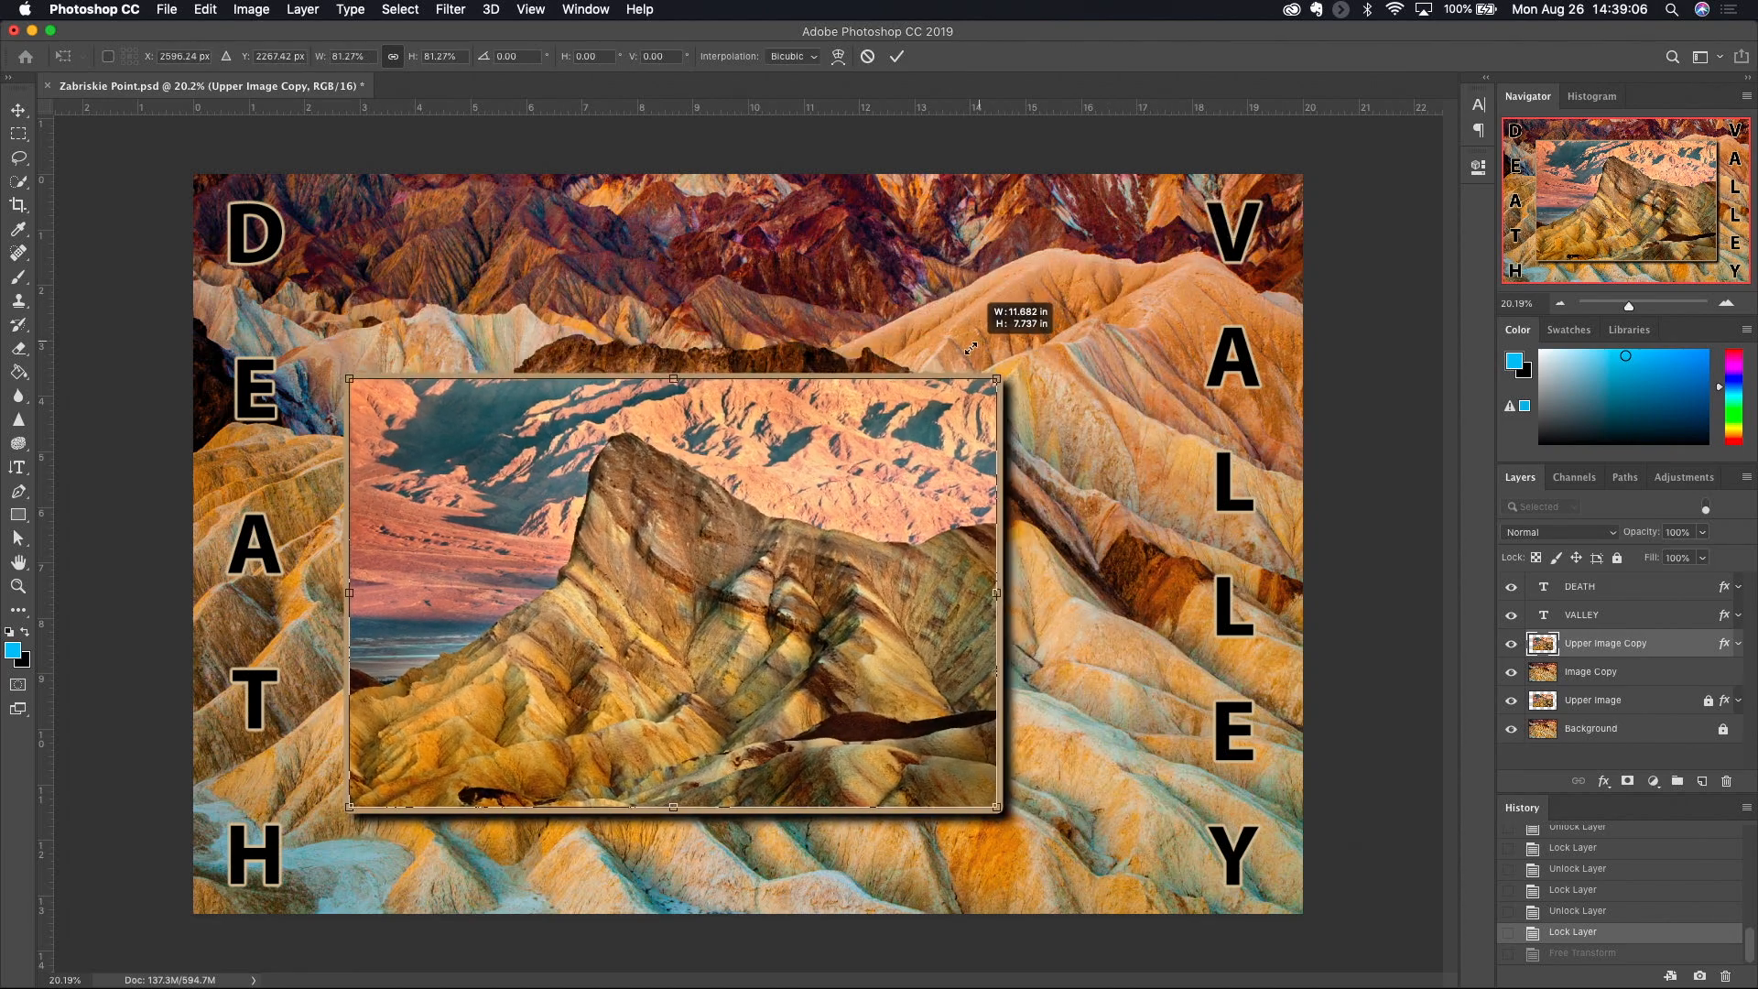
# - Scale the framed image proportionally around its centre, down to about 6.83 × 4.52 in
pyautogui.moveTo(992, 335); pyautogui.dragTo(1041, 334)
pyautogui.press('alt')
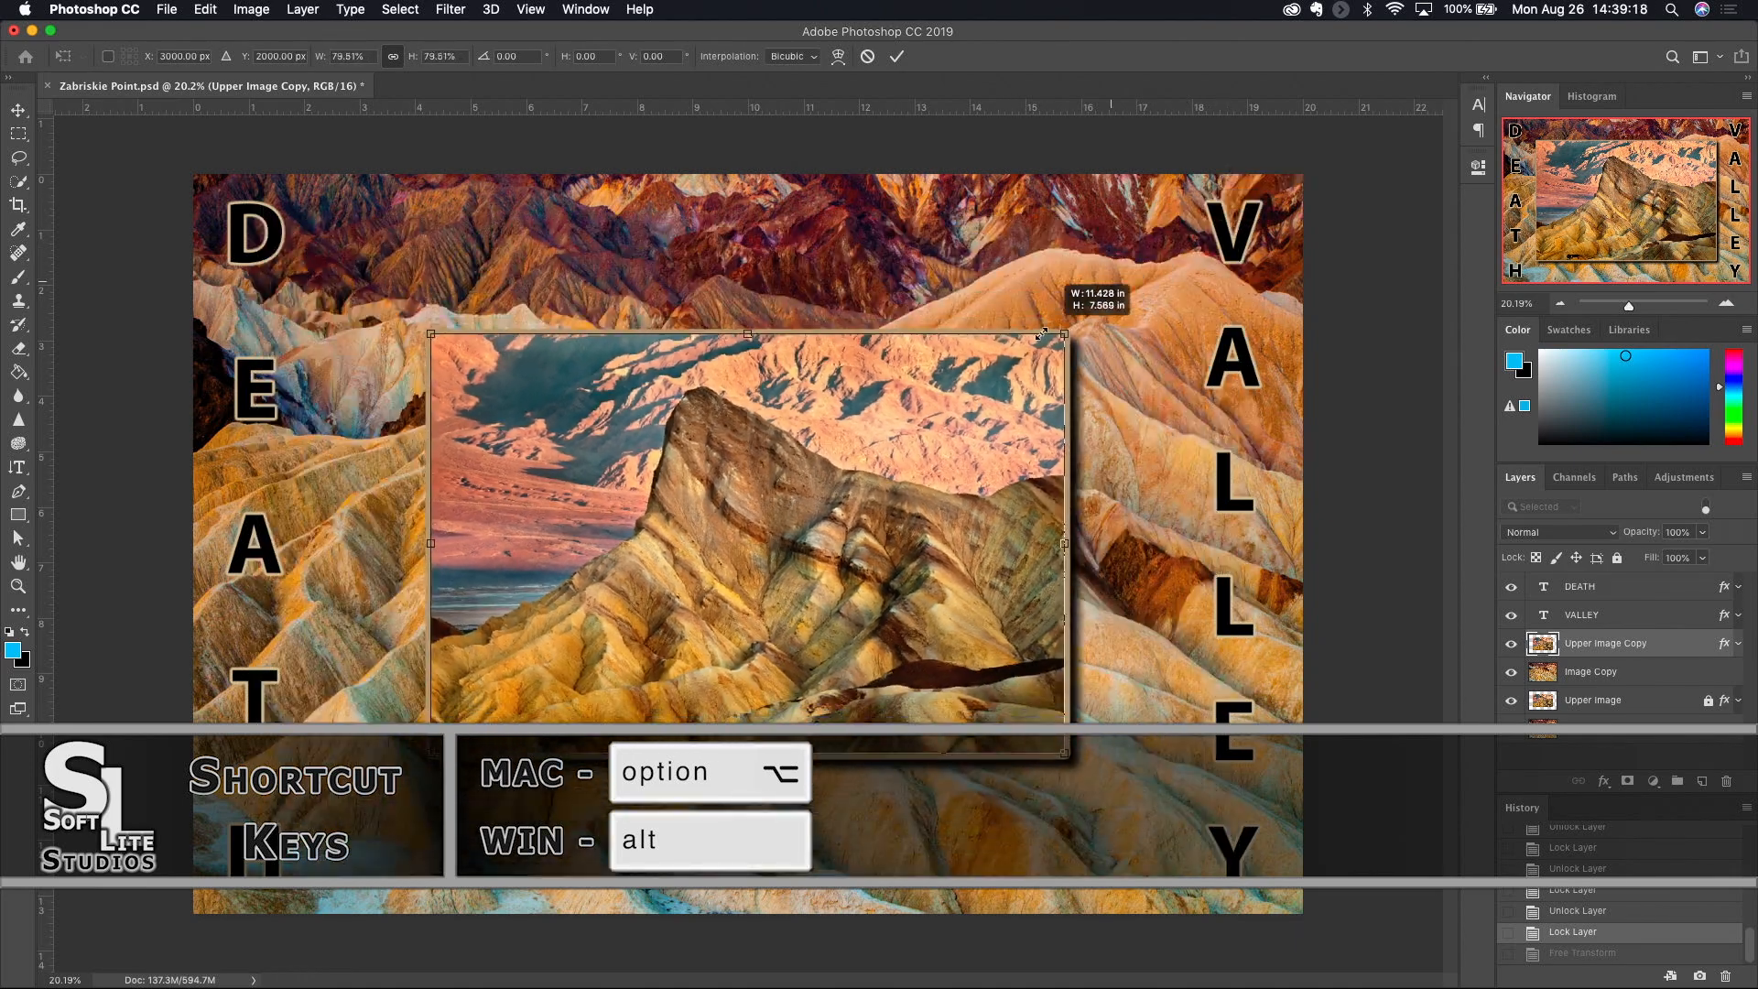
pyautogui.moveTo(892, 450); pyautogui.dragTo(913, 441)
pyautogui.moveTo(1035, 353); pyautogui.dragTo(921, 448)
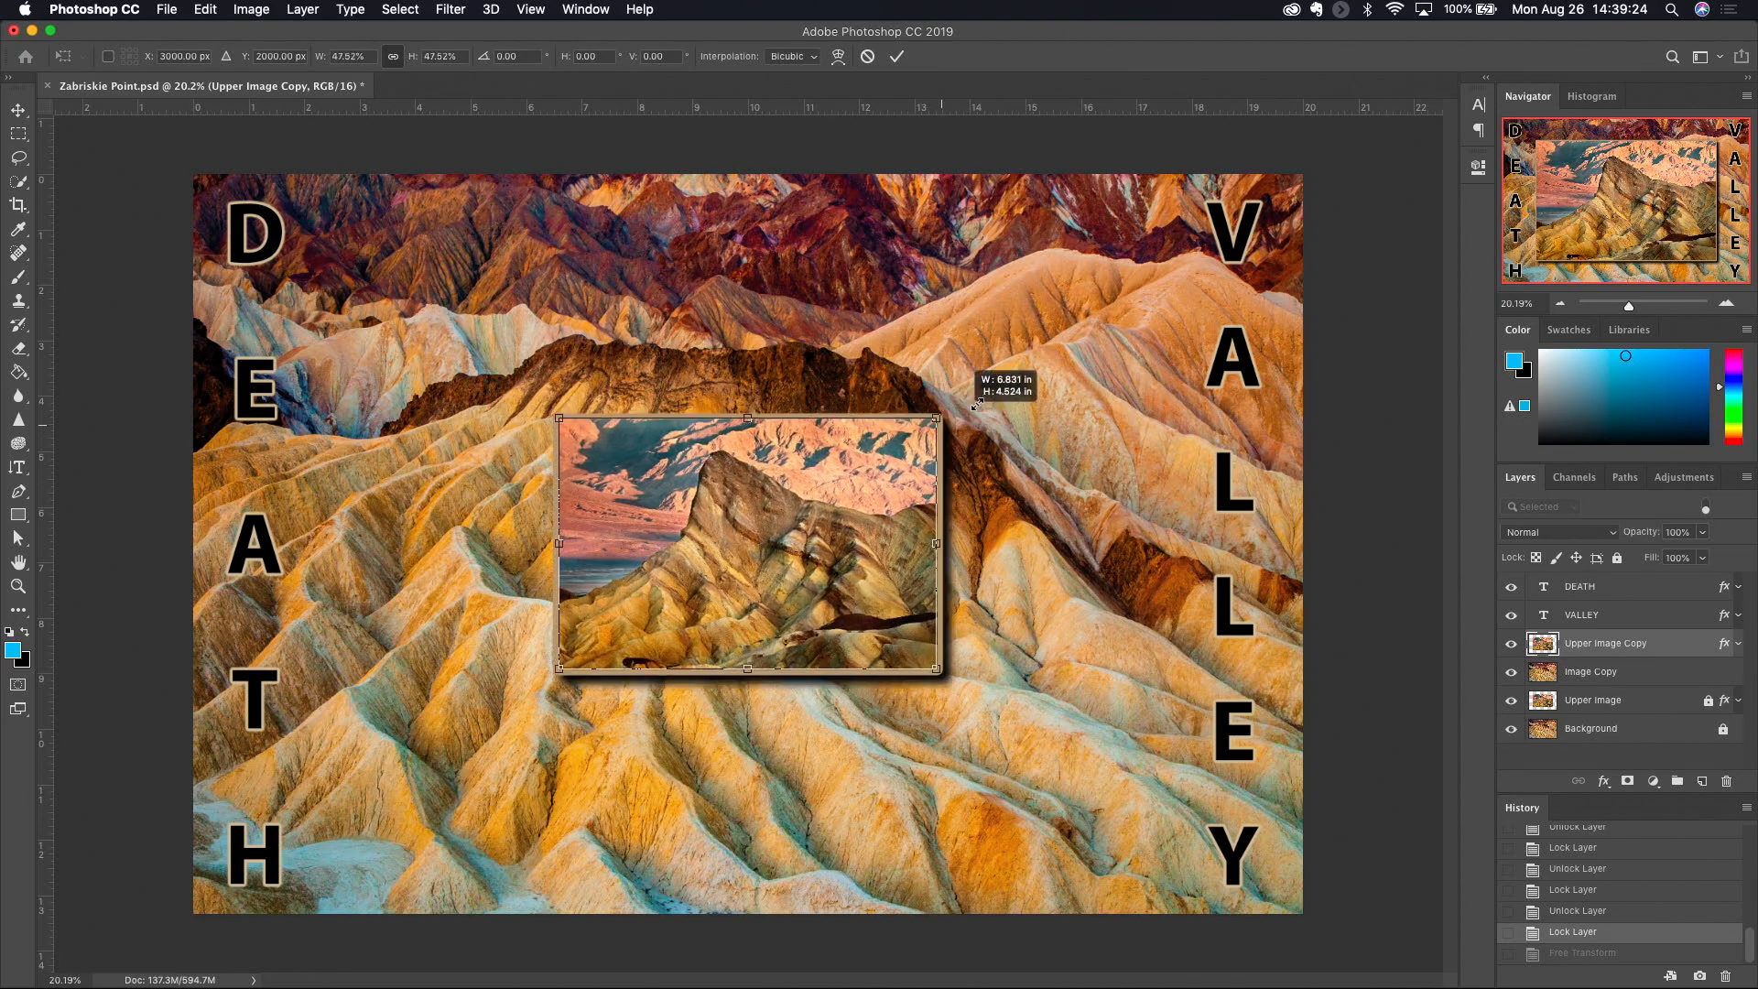
# - Stretch the framed image around its centre without keeping proportions, to about 18.65 × 9.23 in
pyautogui.moveTo(1047, 358); pyautogui.dragTo(928, 436)
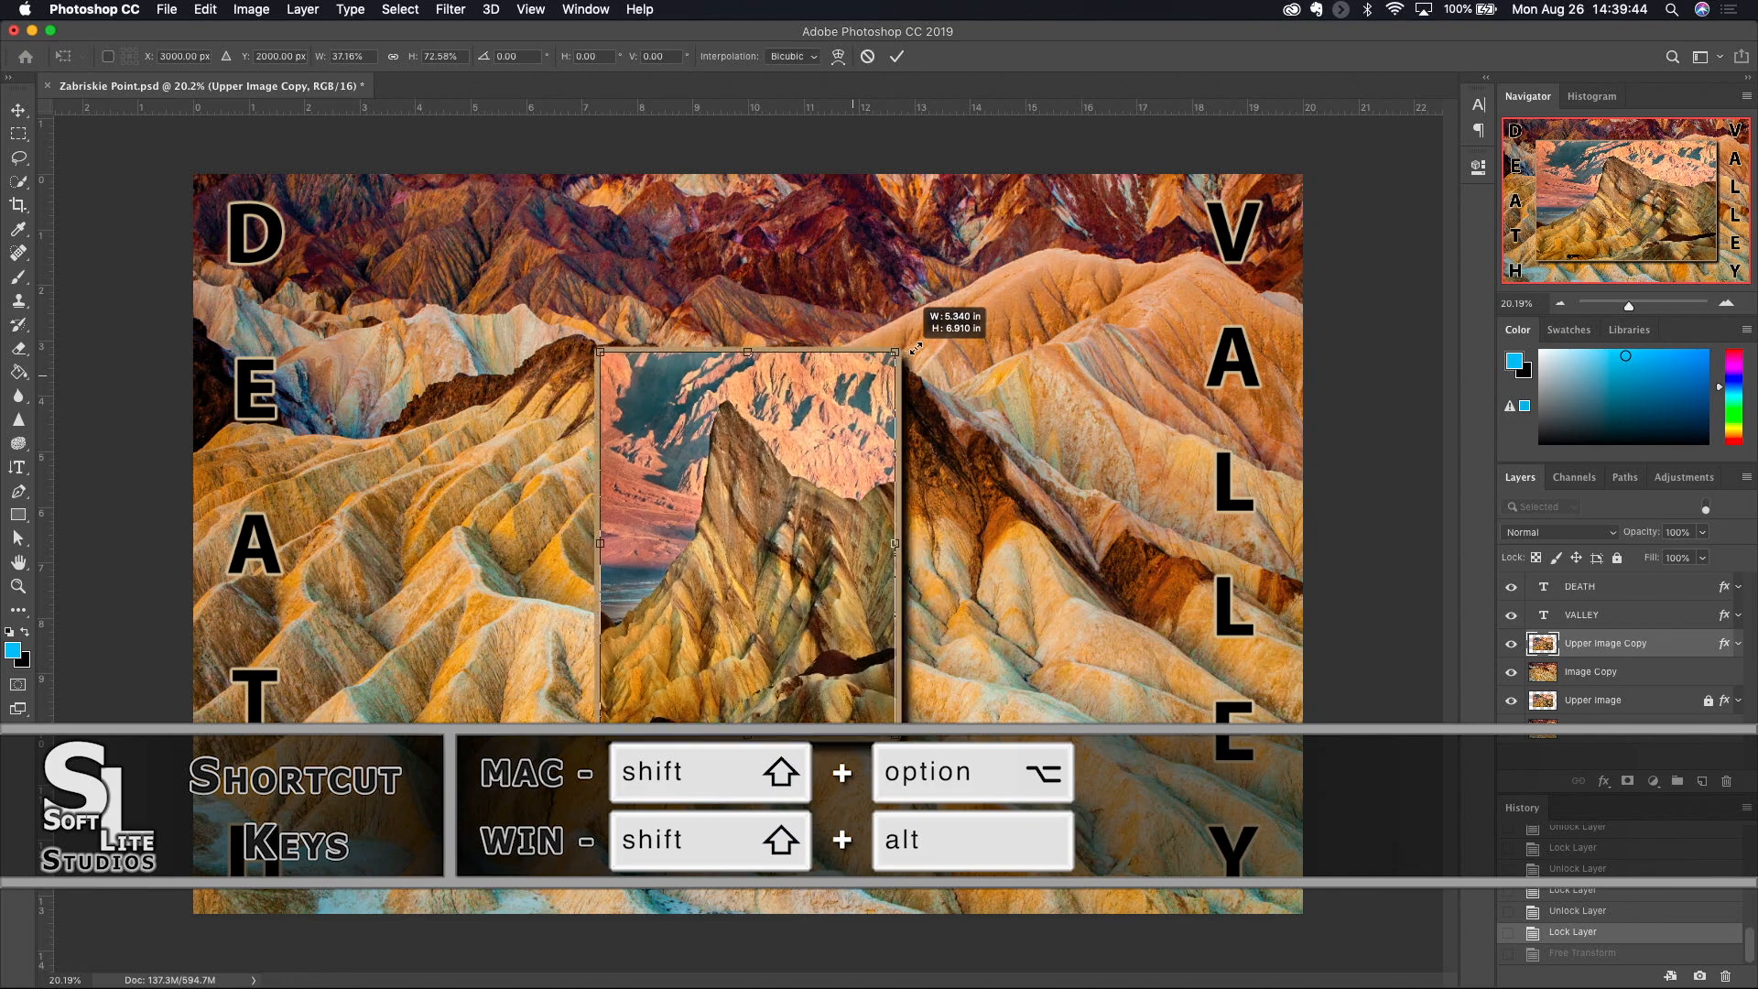
pyautogui.moveTo(948, 335); pyautogui.dragTo(1267, 289)
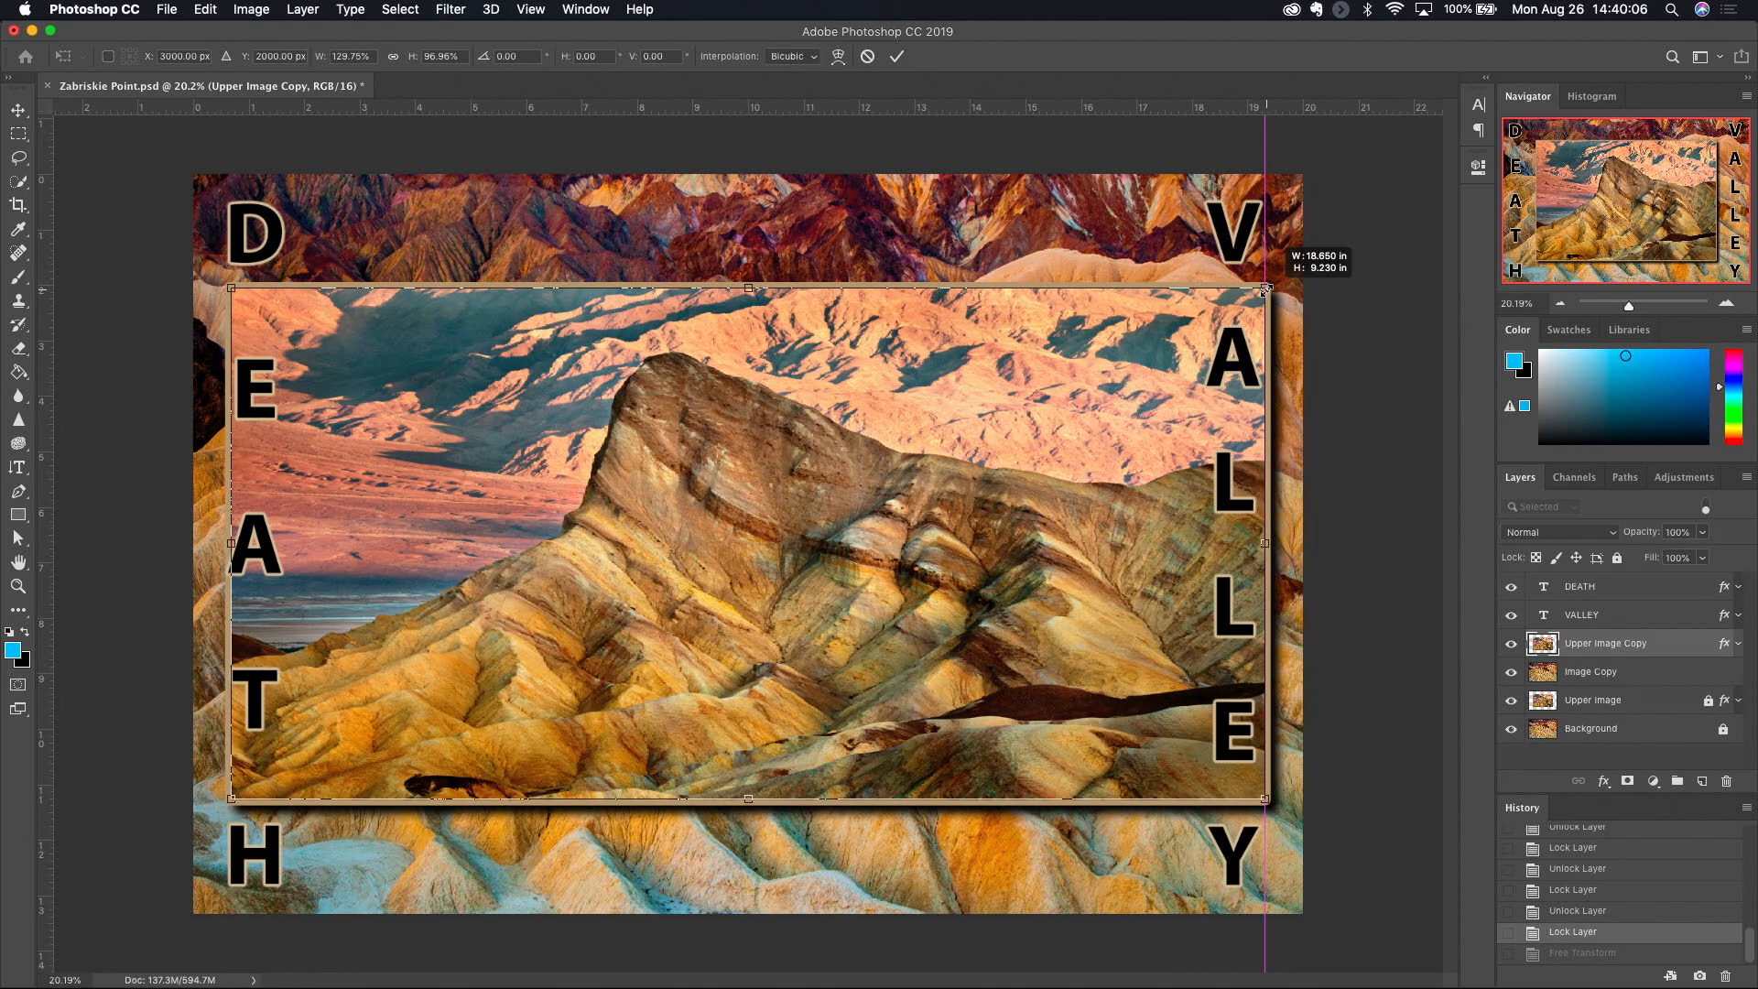
pyautogui.moveTo(1266, 290); pyautogui.dragTo(1266, 289)
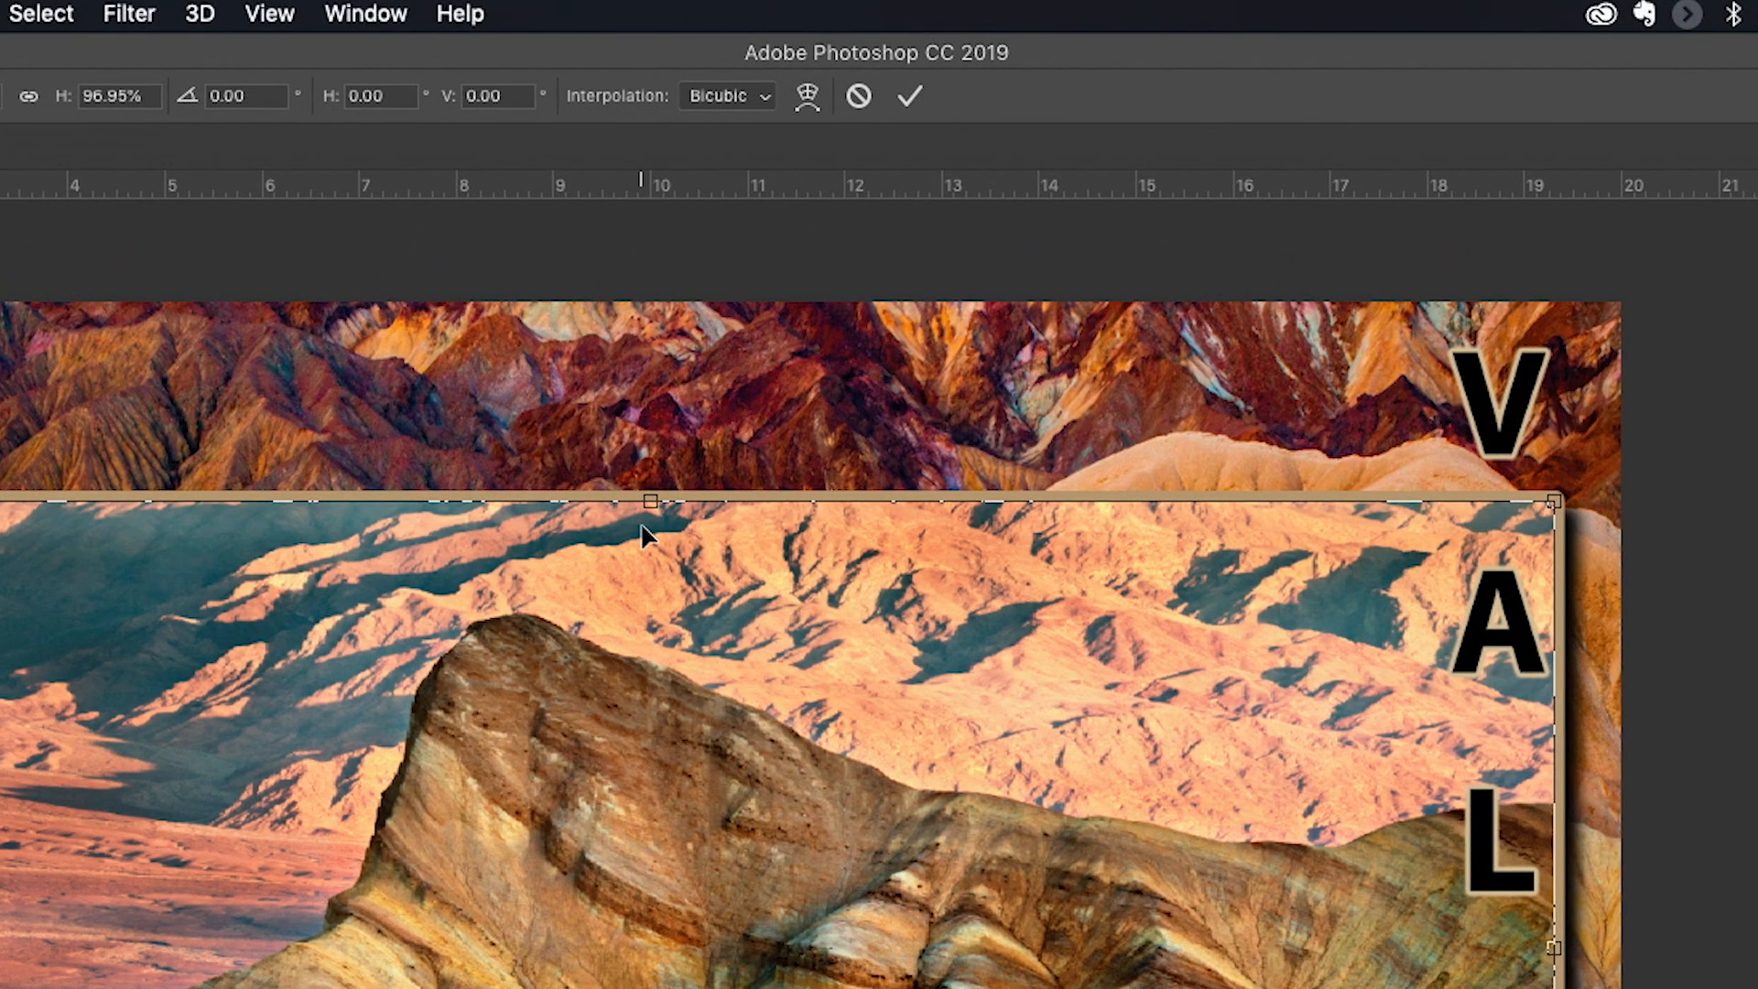
# - Stretch the framed image vertically from its top edge to a height of about 10.29 in, keeping its width
pyautogui.moveTo(649, 501); pyautogui.dragTo(705, 412)
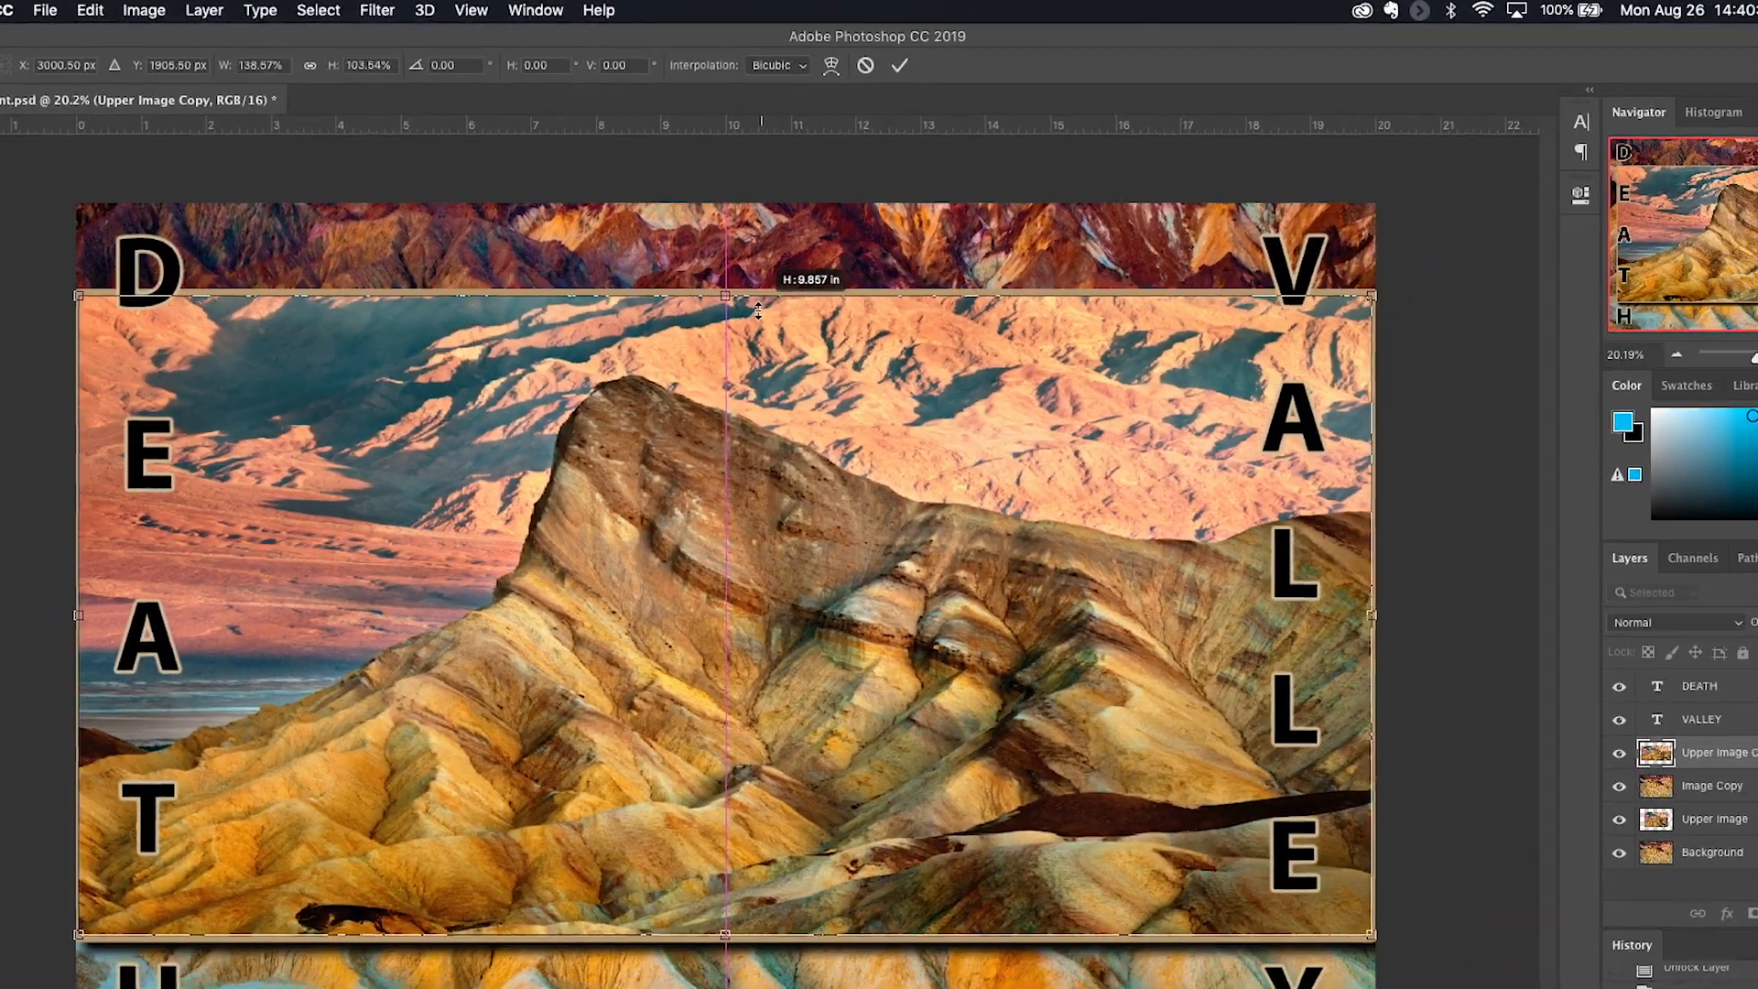
pyautogui.moveTo(759, 312); pyautogui.dragTo(800, 309)
pyautogui.press('shift')
pyautogui.moveTo(812, 245); pyautogui.dragTo(824, 273)
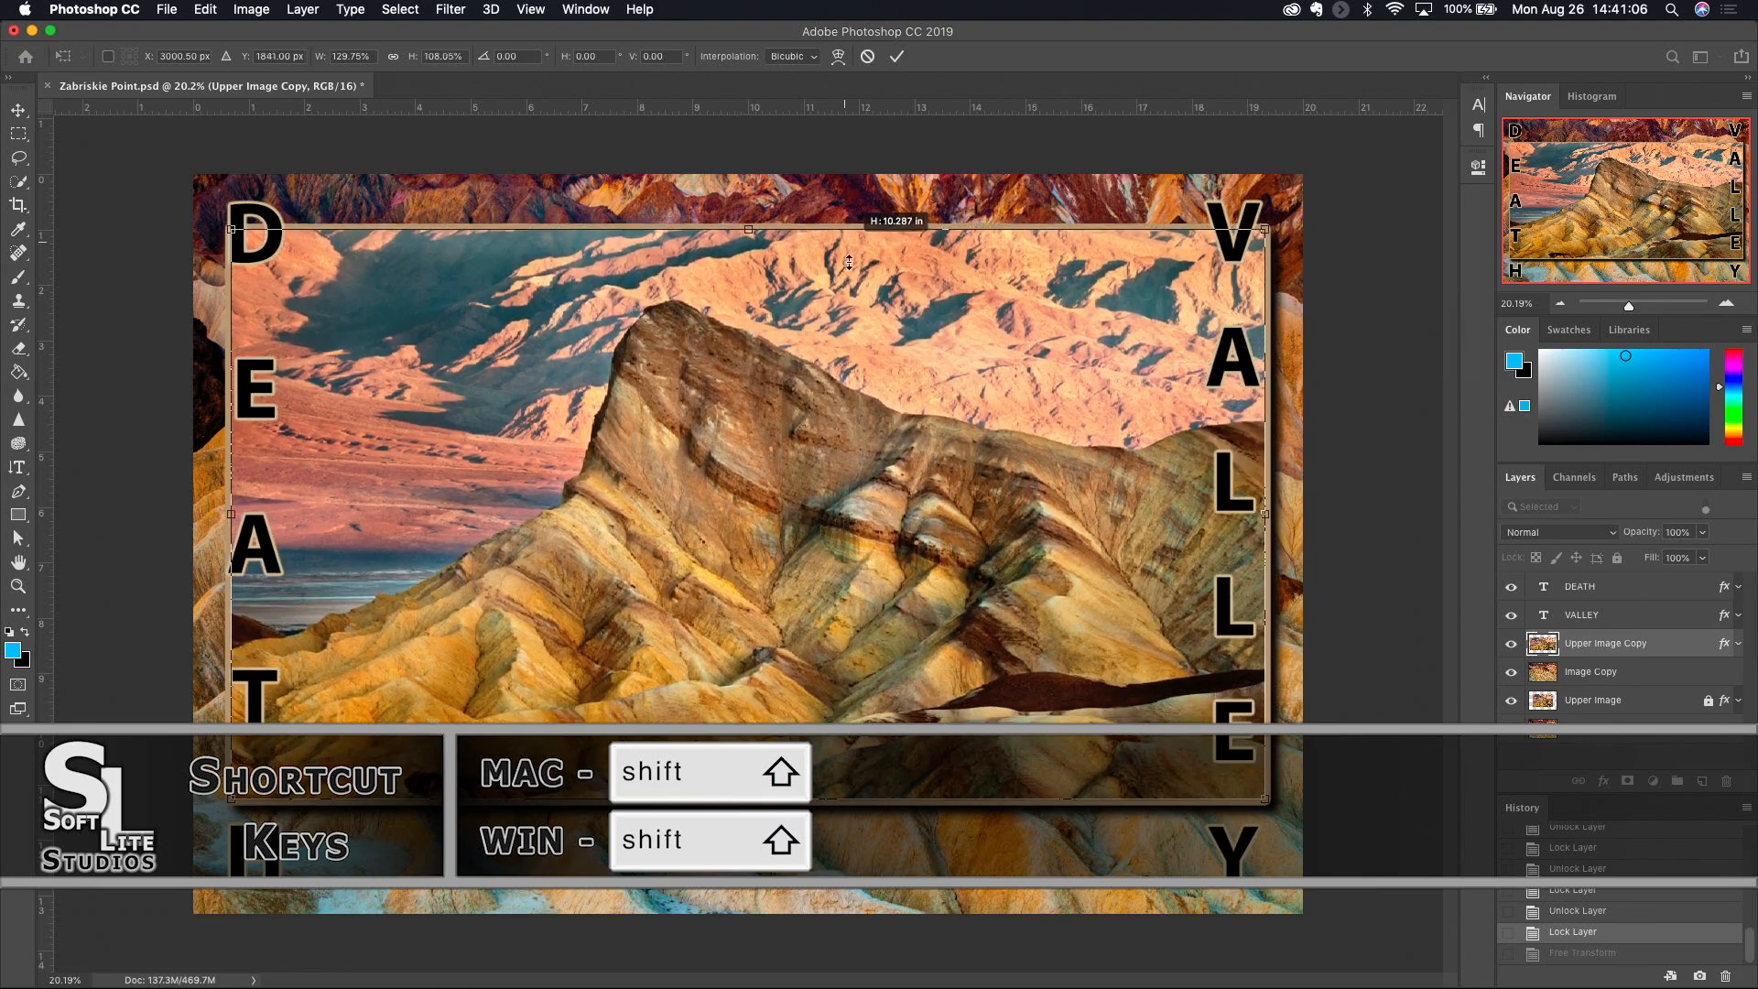
# - Stretch the framed image symmetrically about its centre to about 115.06% height and 120.96% width
pyautogui.moveTo(864, 216); pyautogui.dragTo(862, 316)
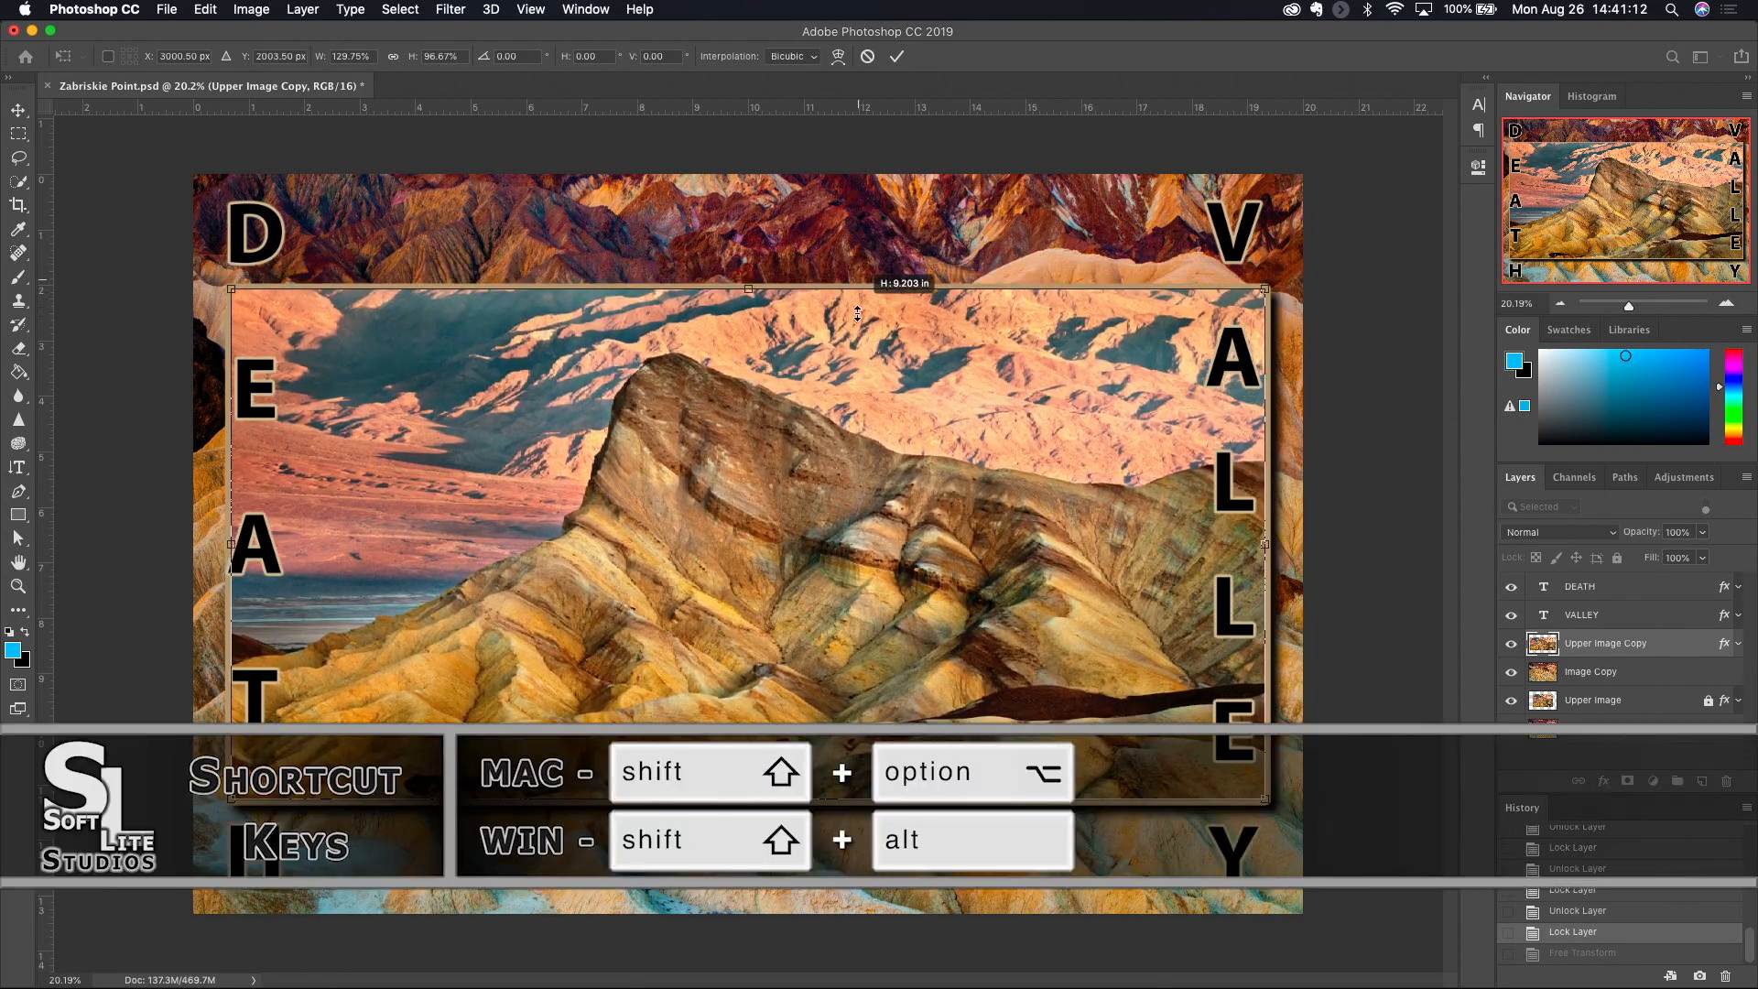
pyautogui.moveTo(851, 320); pyautogui.dragTo(917, 239)
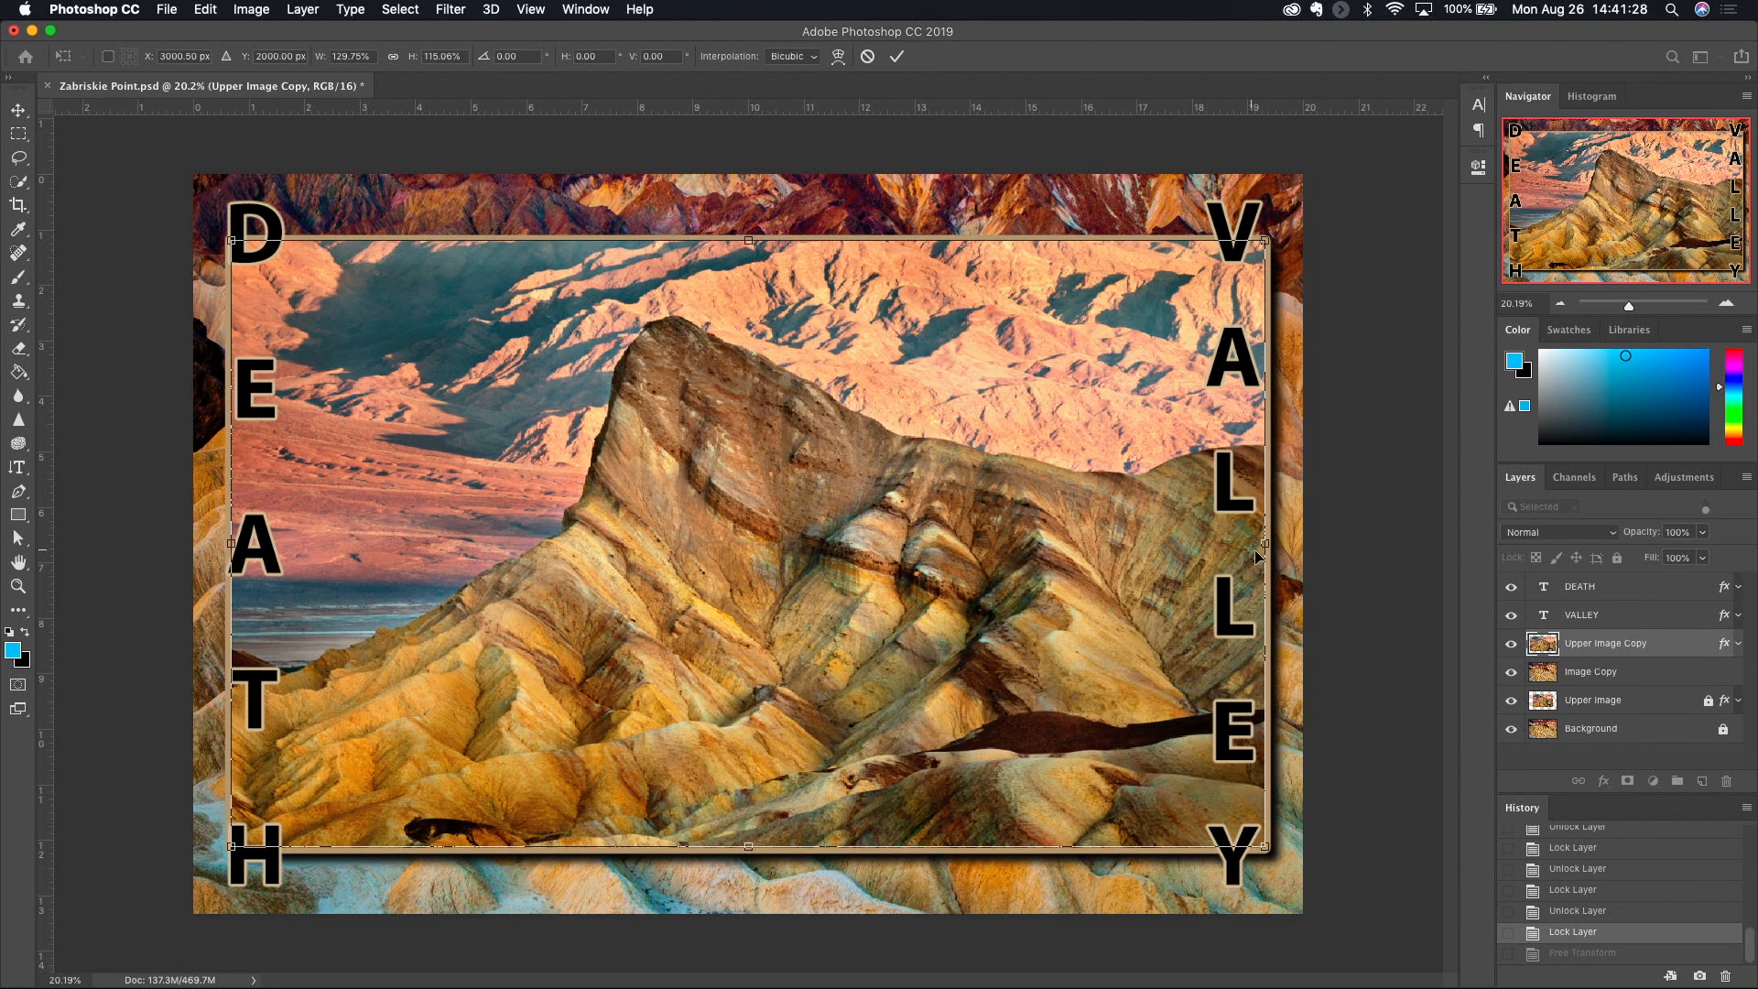
pyautogui.moveTo(1266, 542); pyautogui.dragTo(1350, 513)
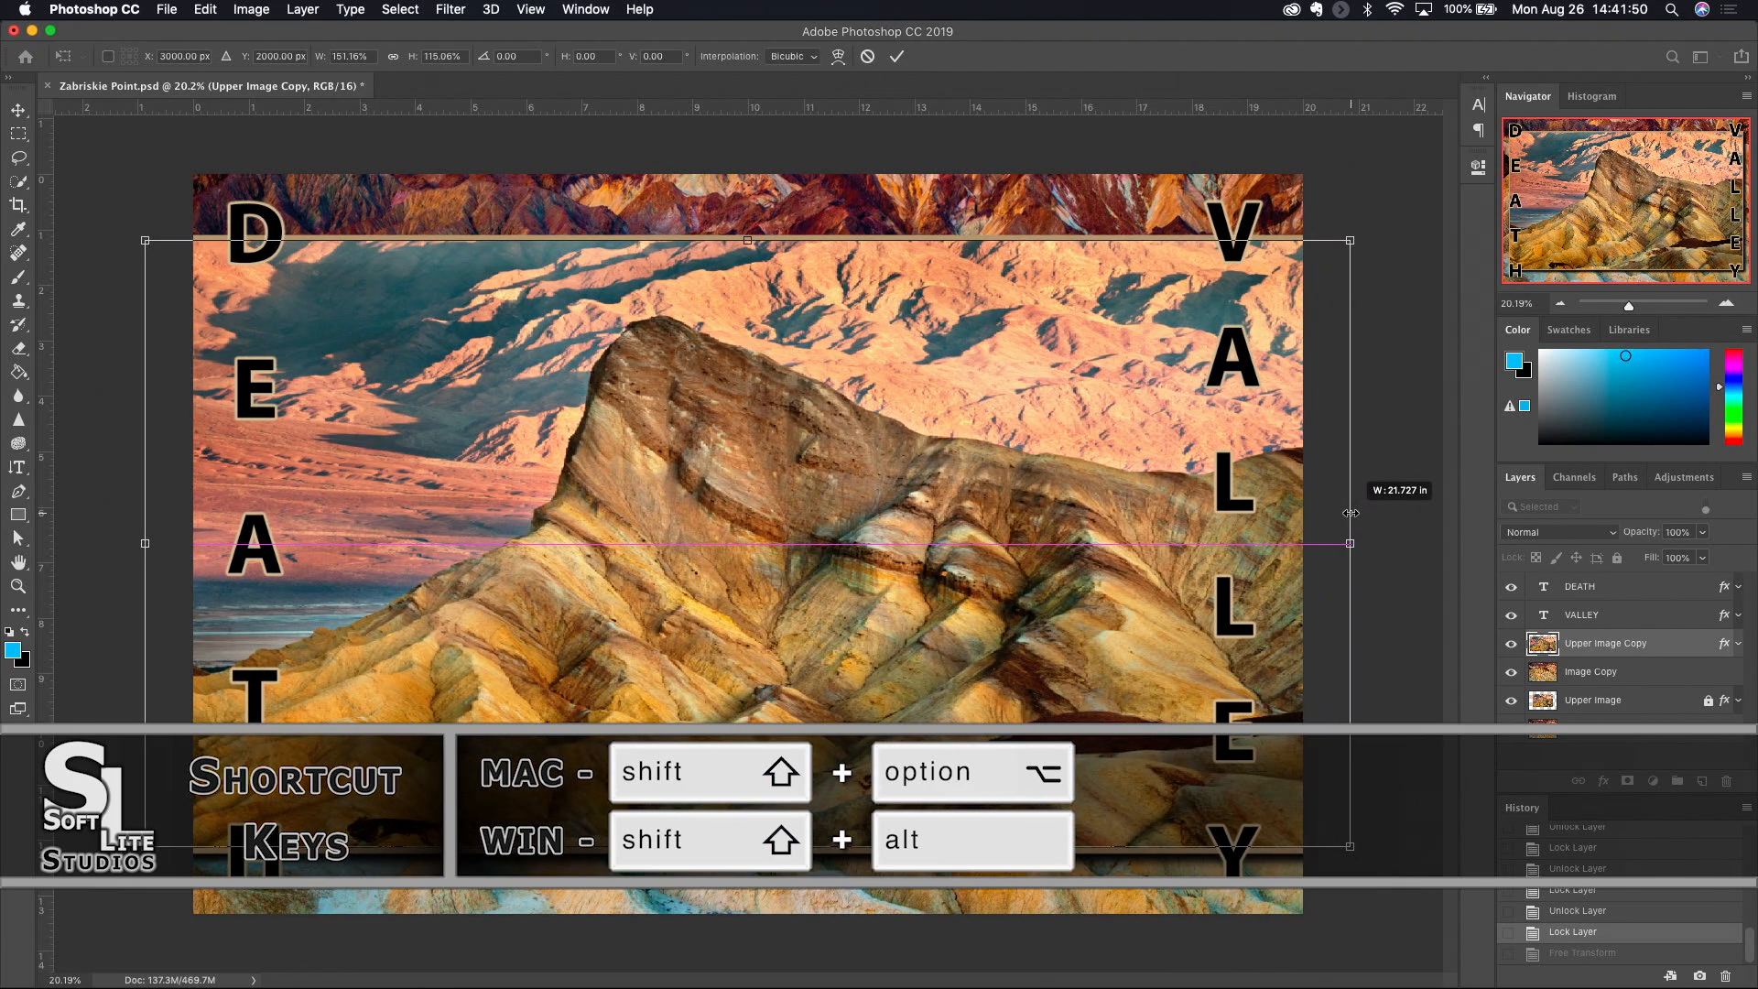
pyautogui.moveTo(1351, 513); pyautogui.dragTo(1228, 530)
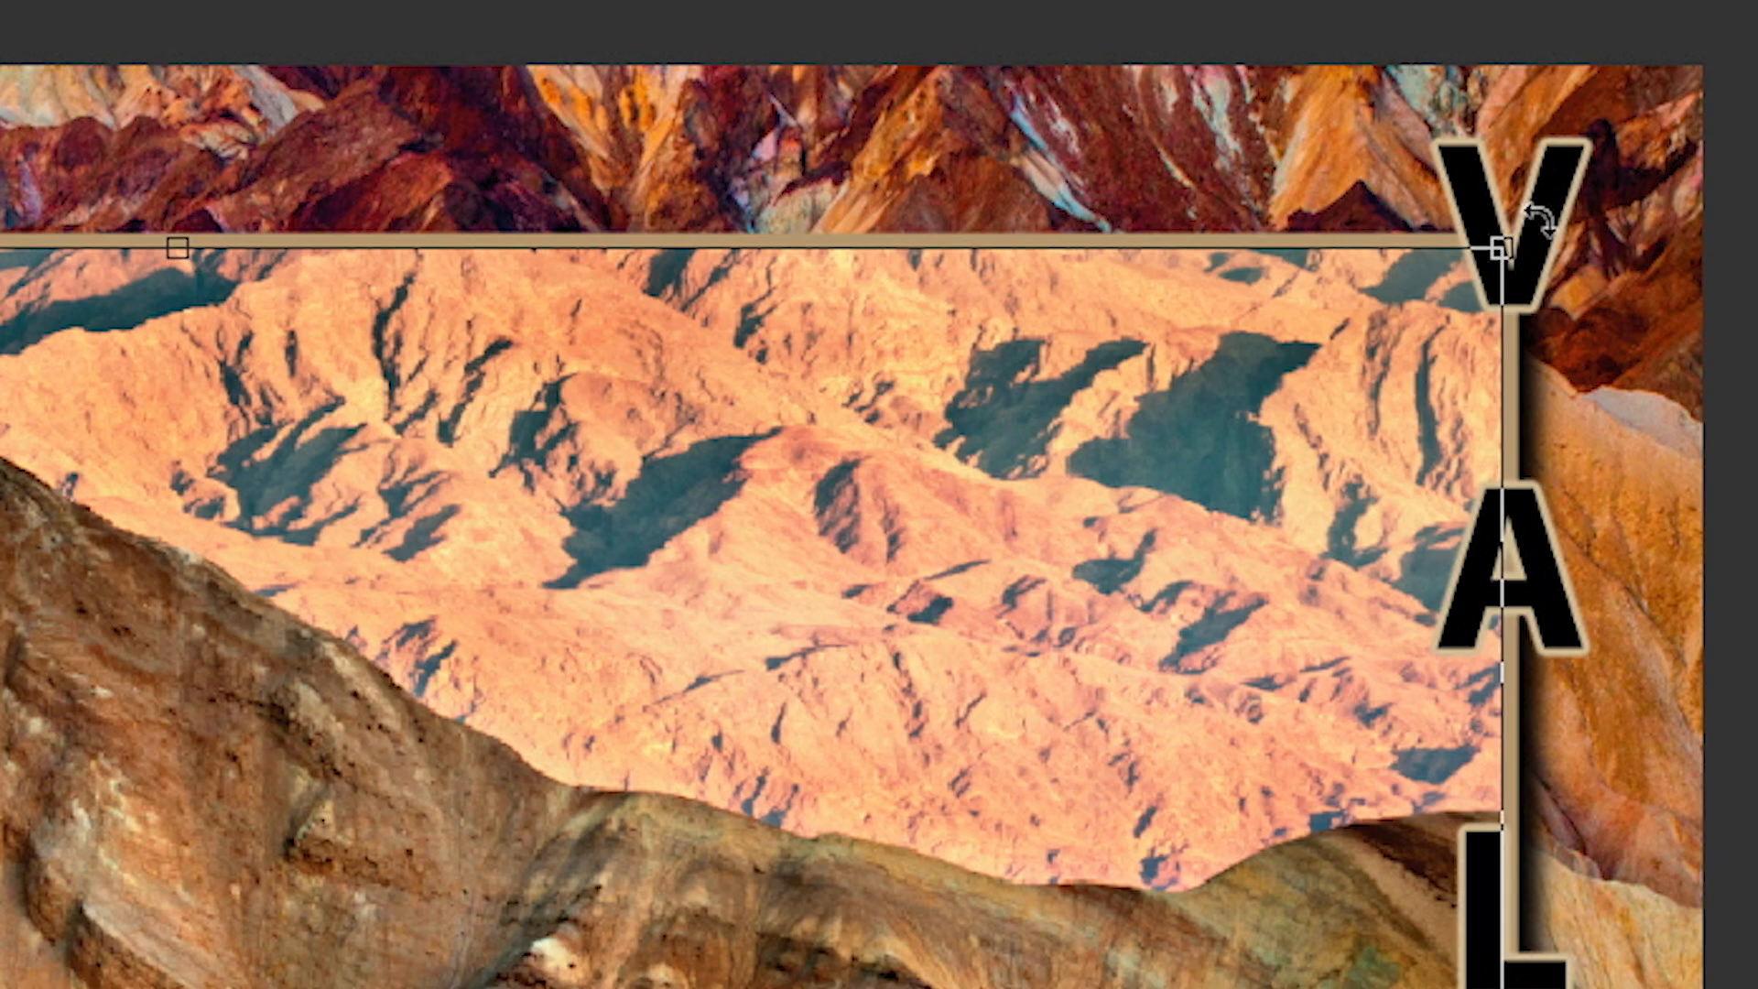
# - Rotate the framed image to about -3.05°, apply the transformation, and revert to the history state before it
pyautogui.moveTo(1538, 220); pyautogui.dragTo(1509, 115)
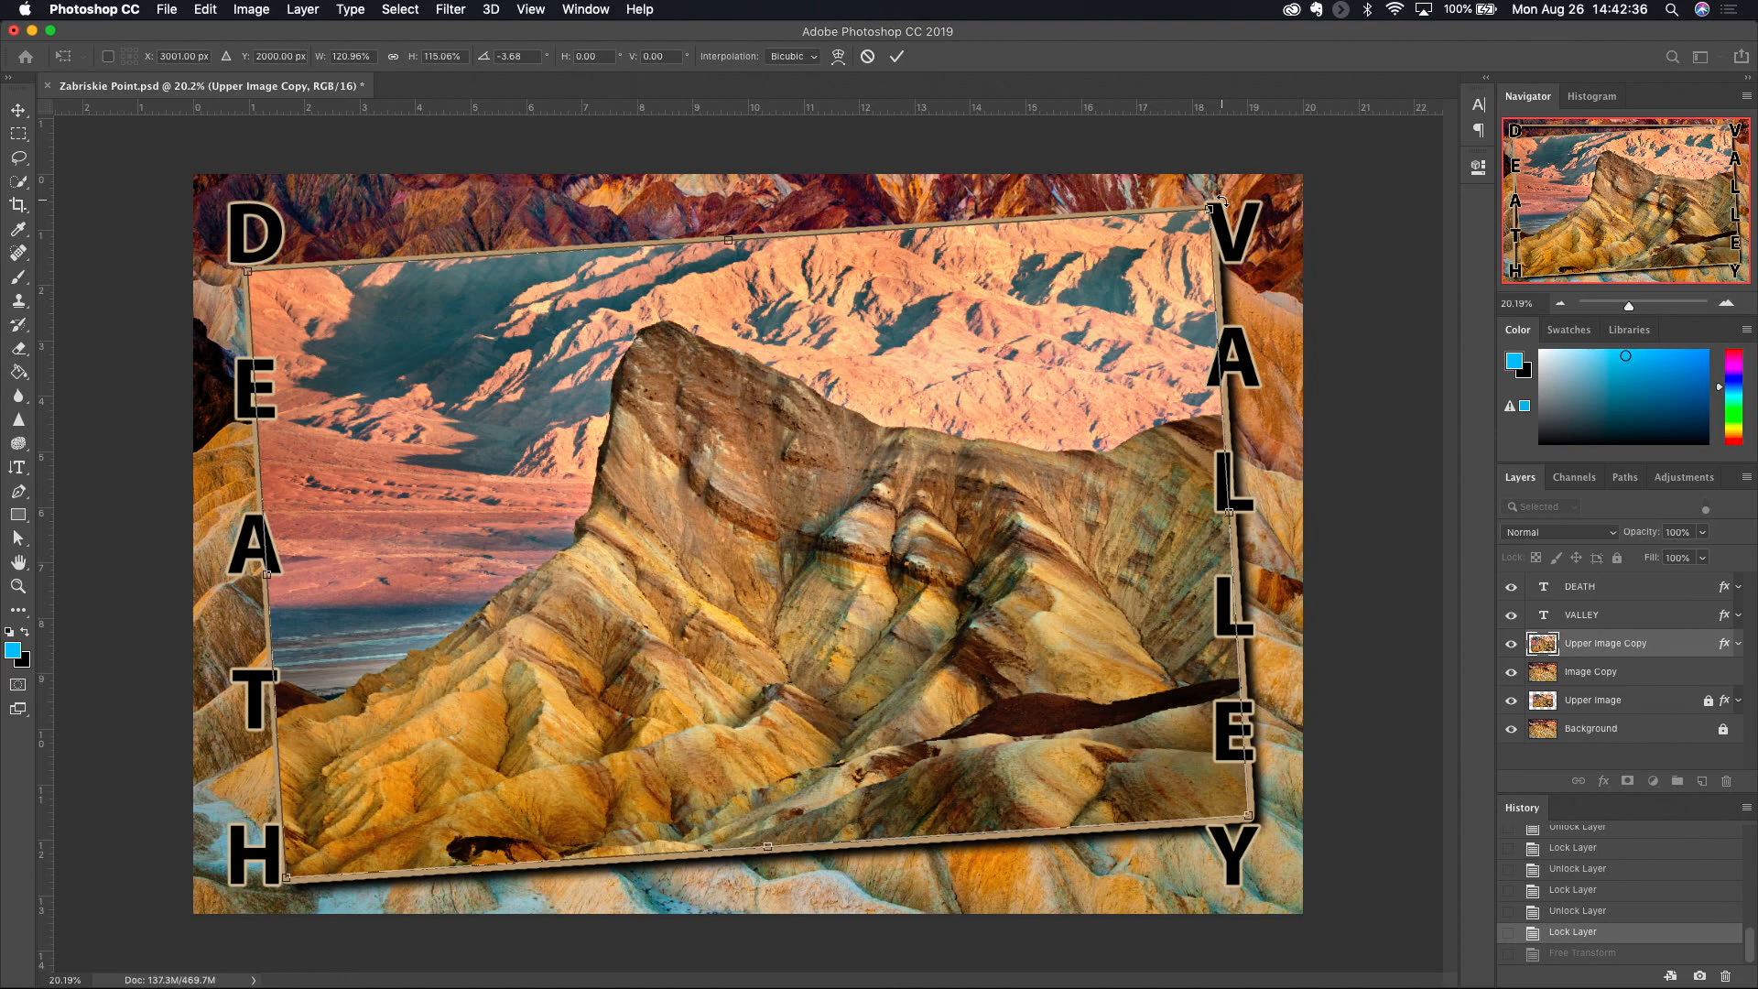
pyautogui.moveTo(1220, 200); pyautogui.dragTo(1264, 253)
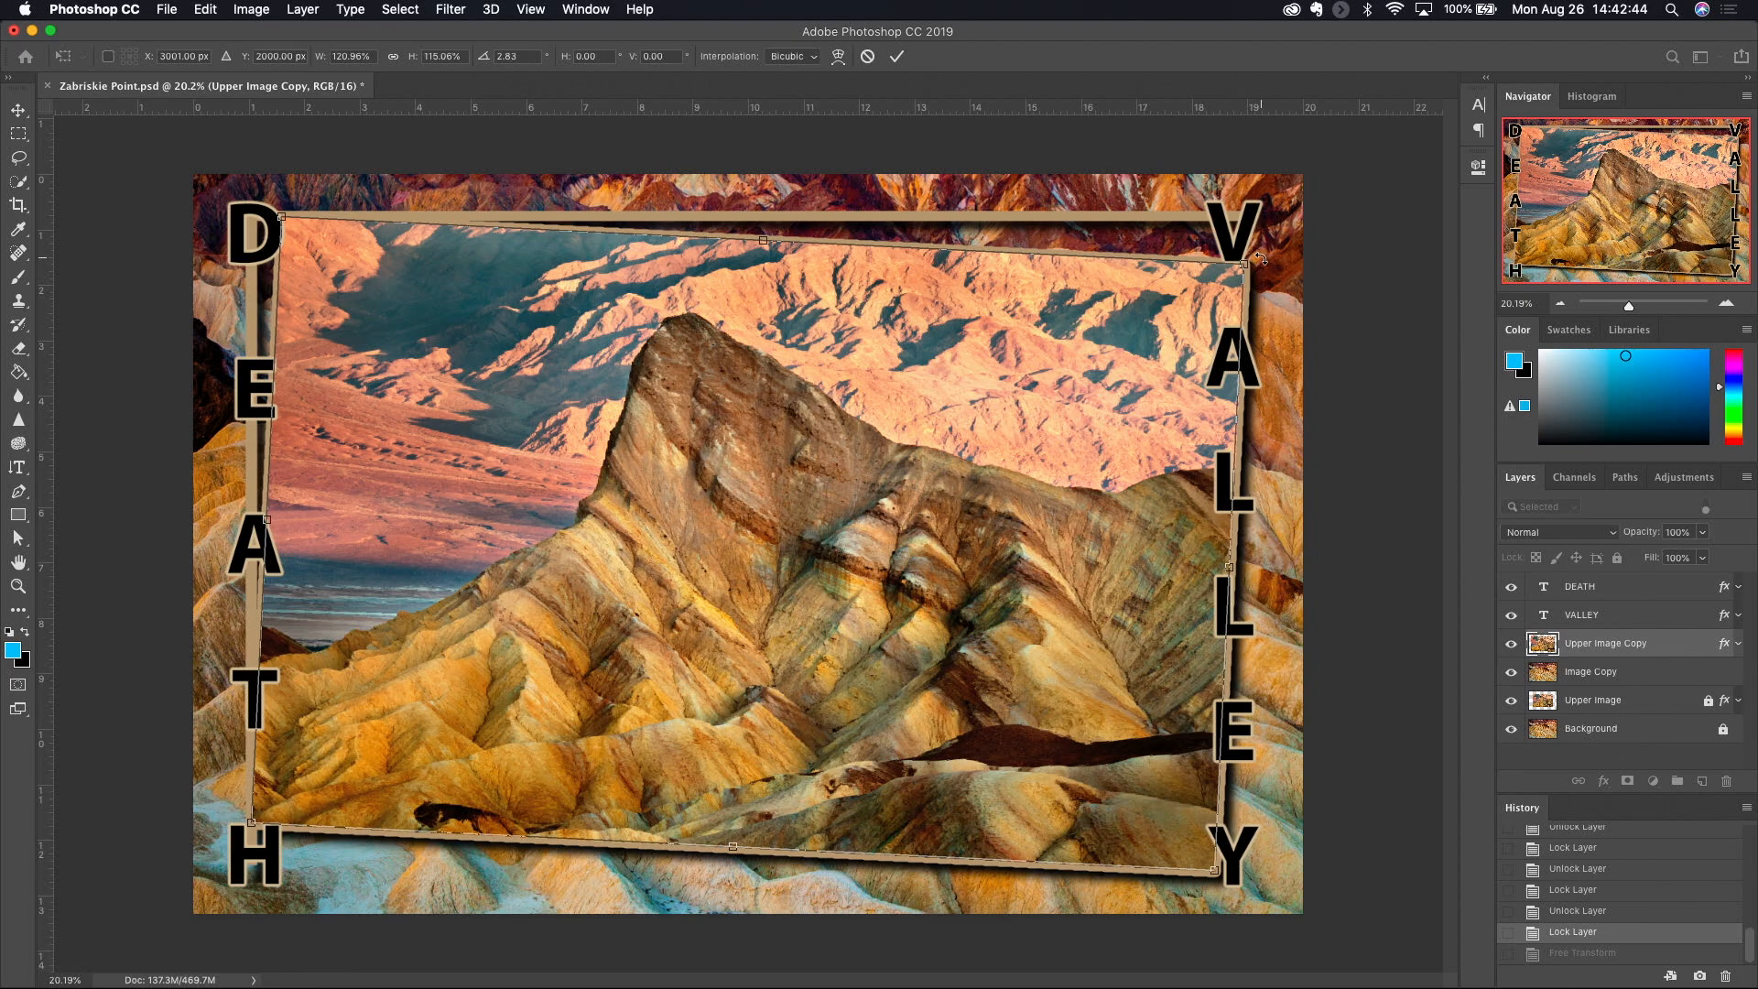
pyautogui.moveTo(1263, 252); pyautogui.dragTo(1204, 224)
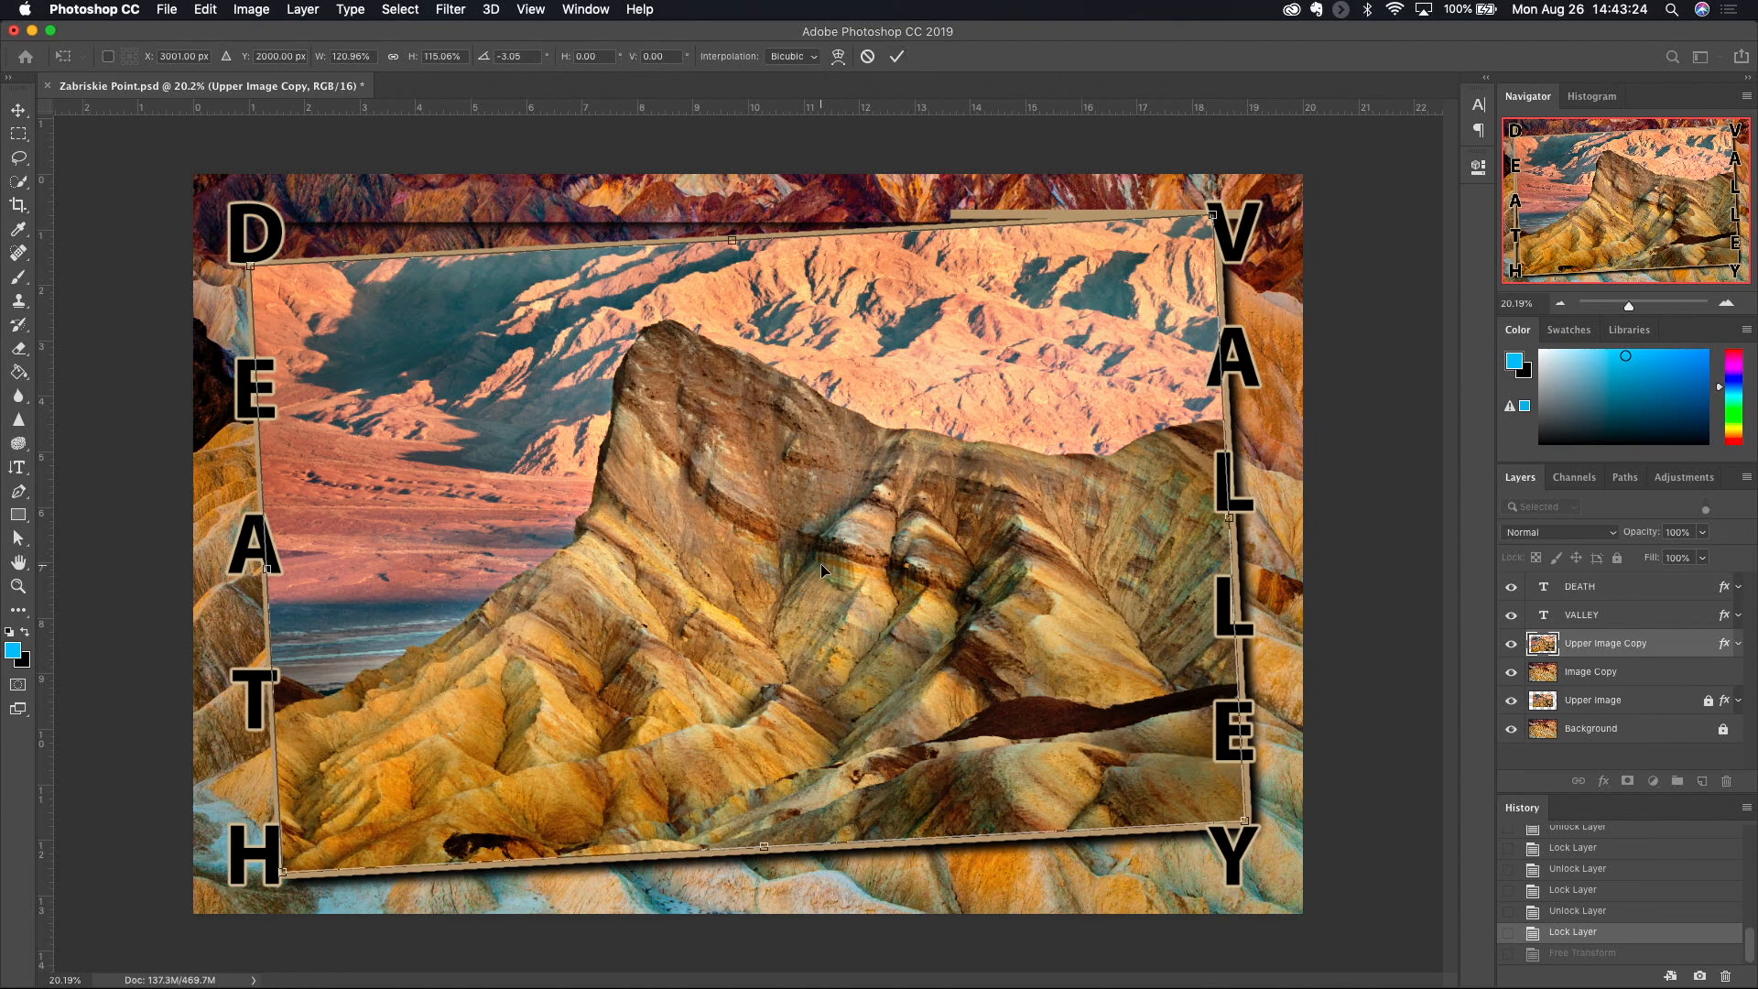
pyautogui.press('Return')
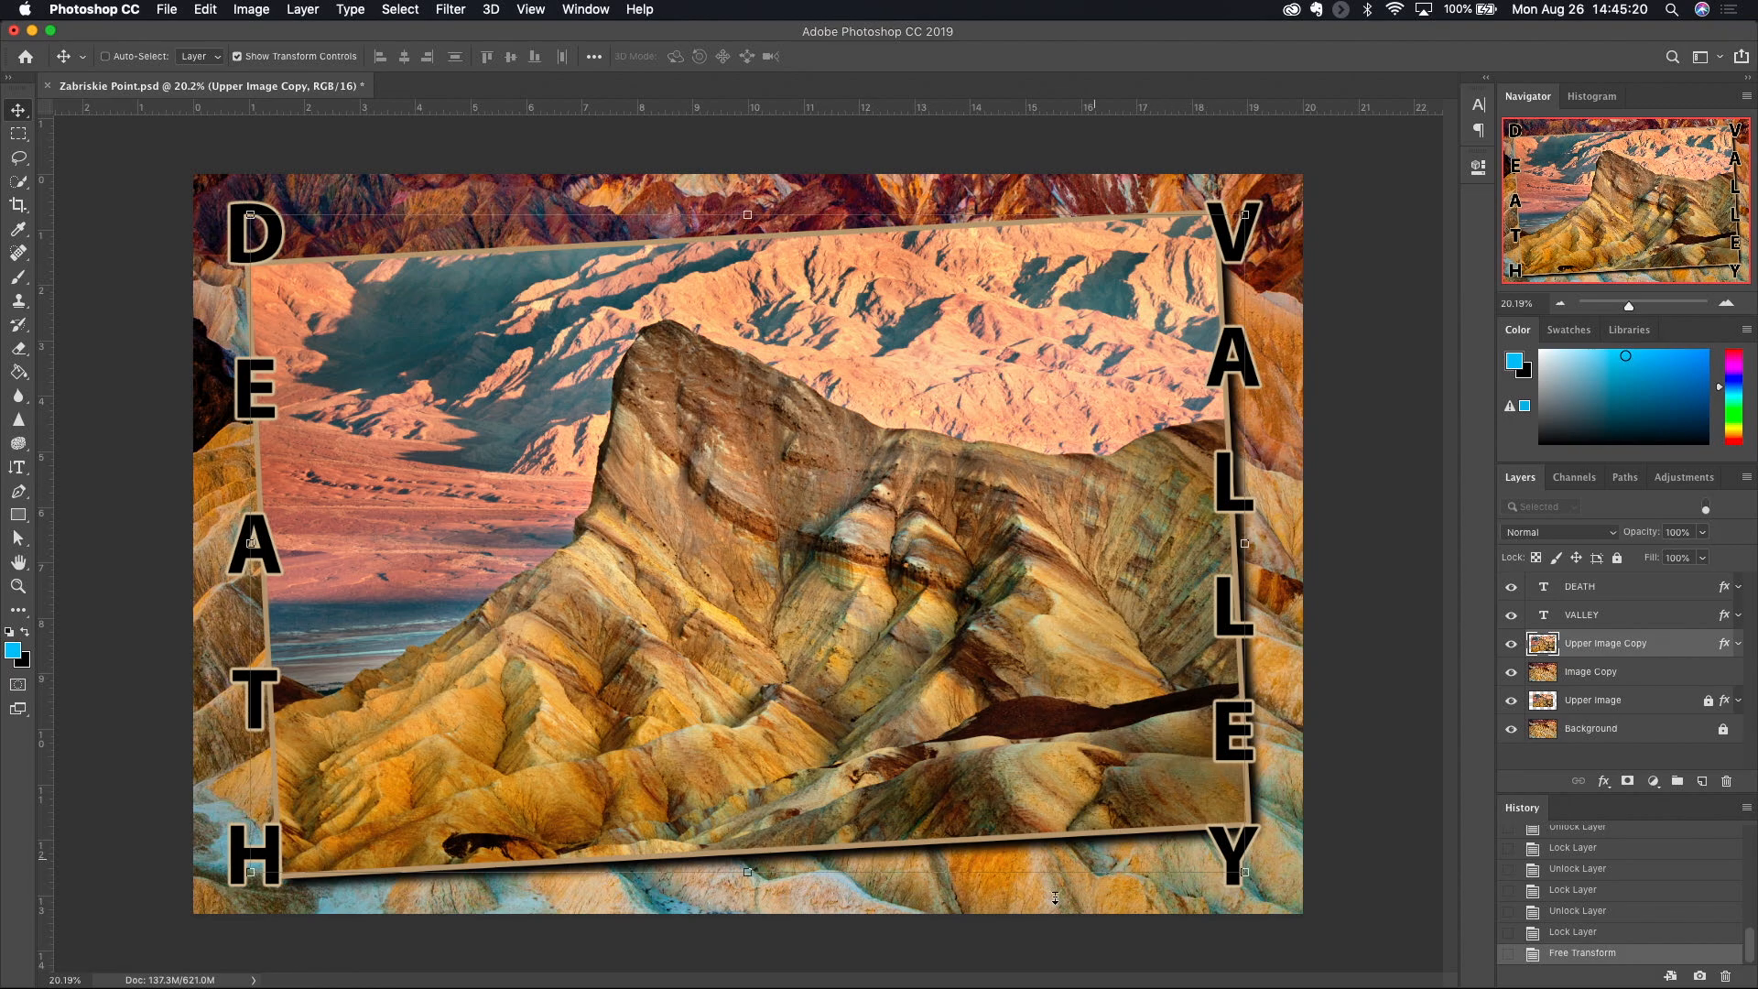
pyautogui.click(1579, 933)
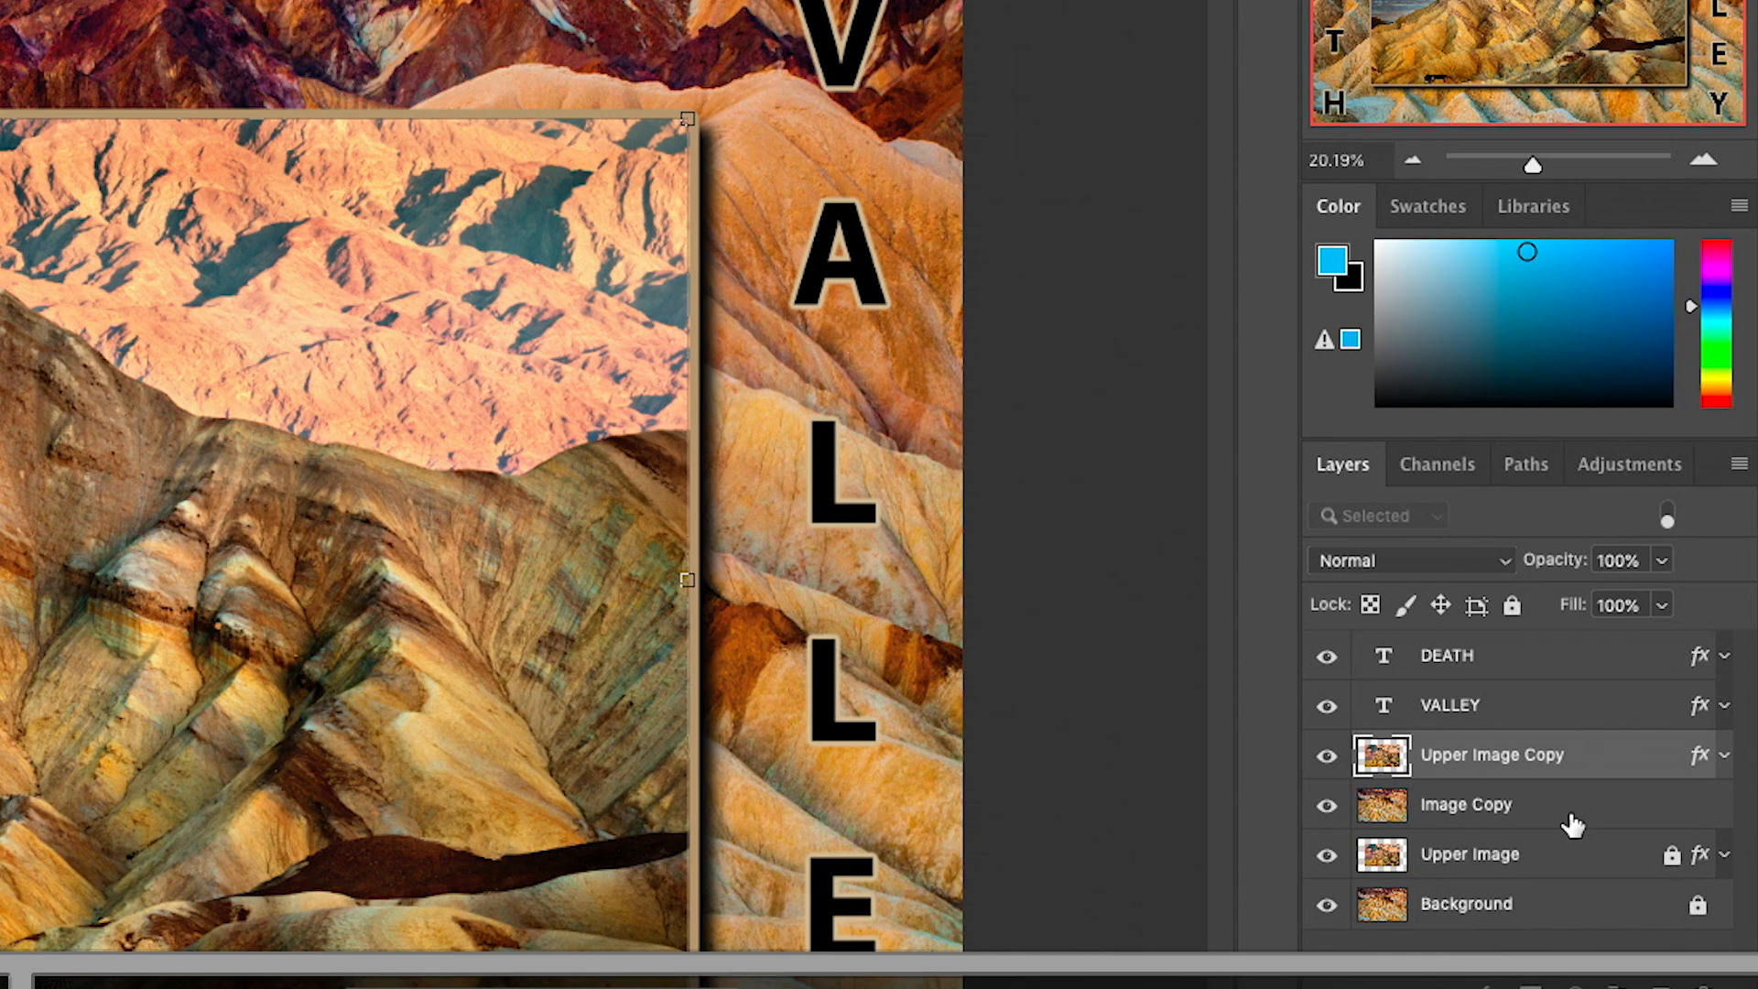
# - Add the Image Copy layer to the selection and move it together with Upper Image Copy about 581 px left and 246 px down
pyautogui.keyDown('shift'); pyautogui.click(1573, 826); pyautogui.keyUp('shift')
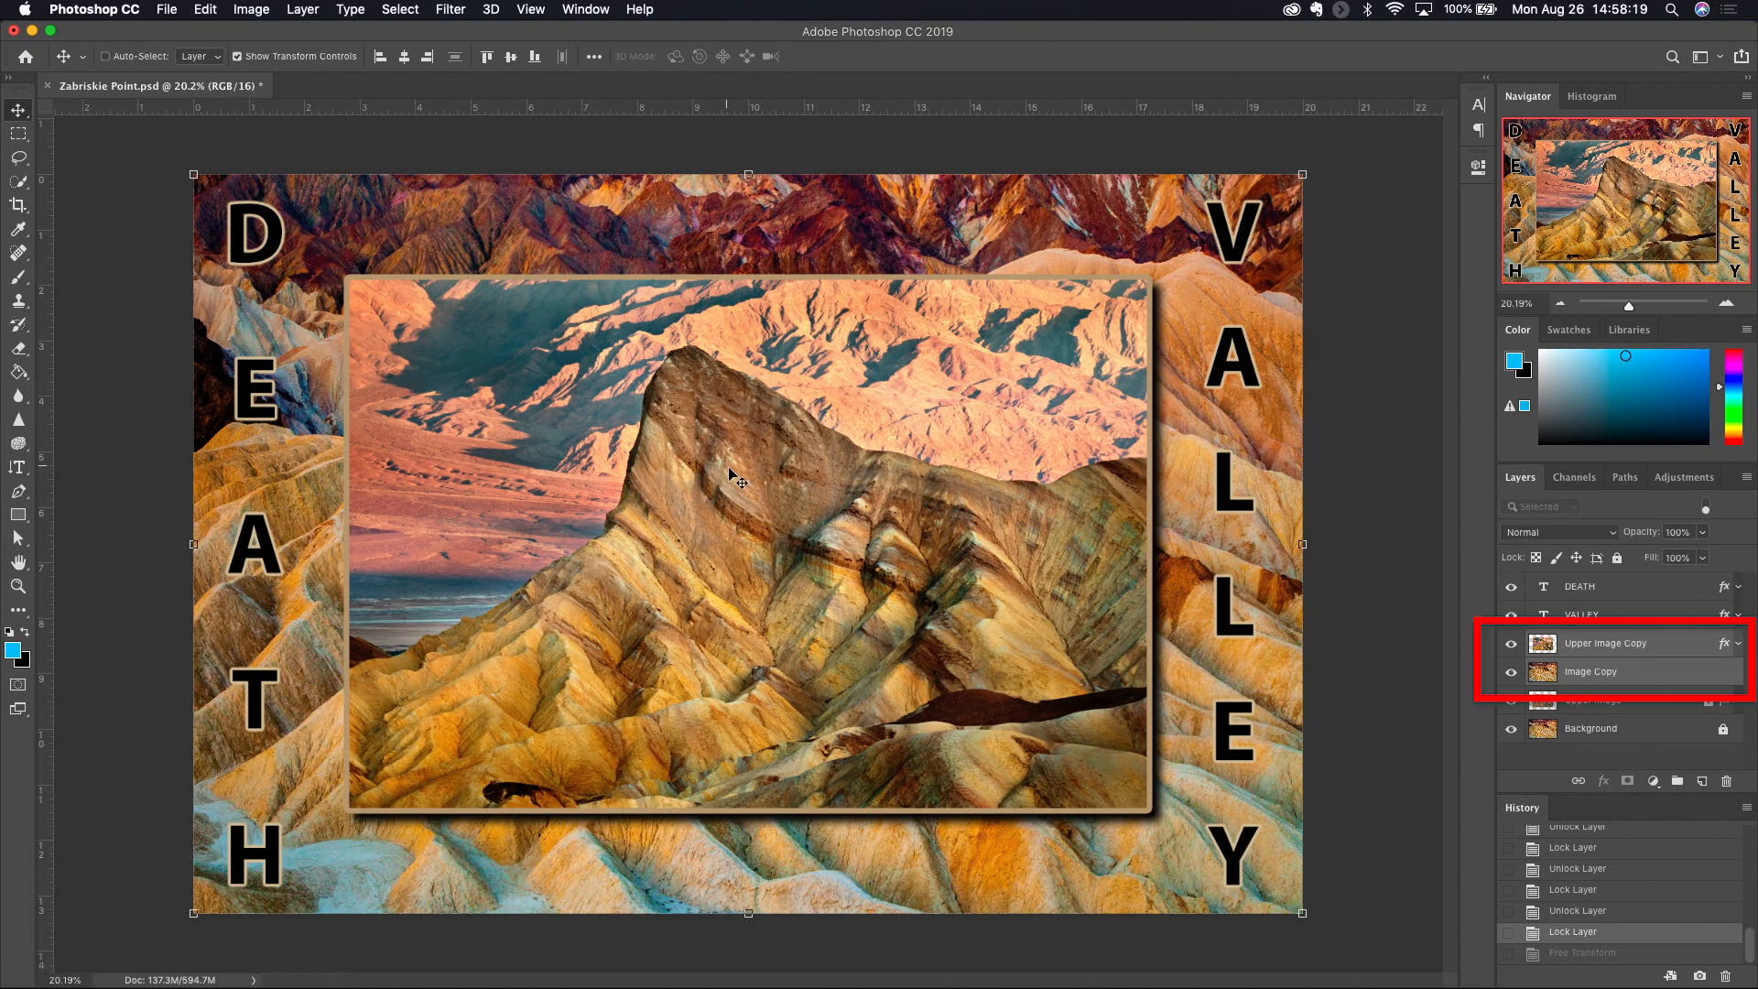
pyautogui.moveTo(687, 482)
pyautogui.mouseDown()
pyautogui.moveTo(573, 569)
pyautogui.moveTo(530, 528)
pyautogui.moveTo(544, 441)
pyautogui.moveTo(586, 415)
pyautogui.moveTo(634, 409)
pyautogui.moveTo(644, 592)
pyautogui.moveTo(579, 588)
pyautogui.moveTo(580, 523)
pyautogui.mouseUp()
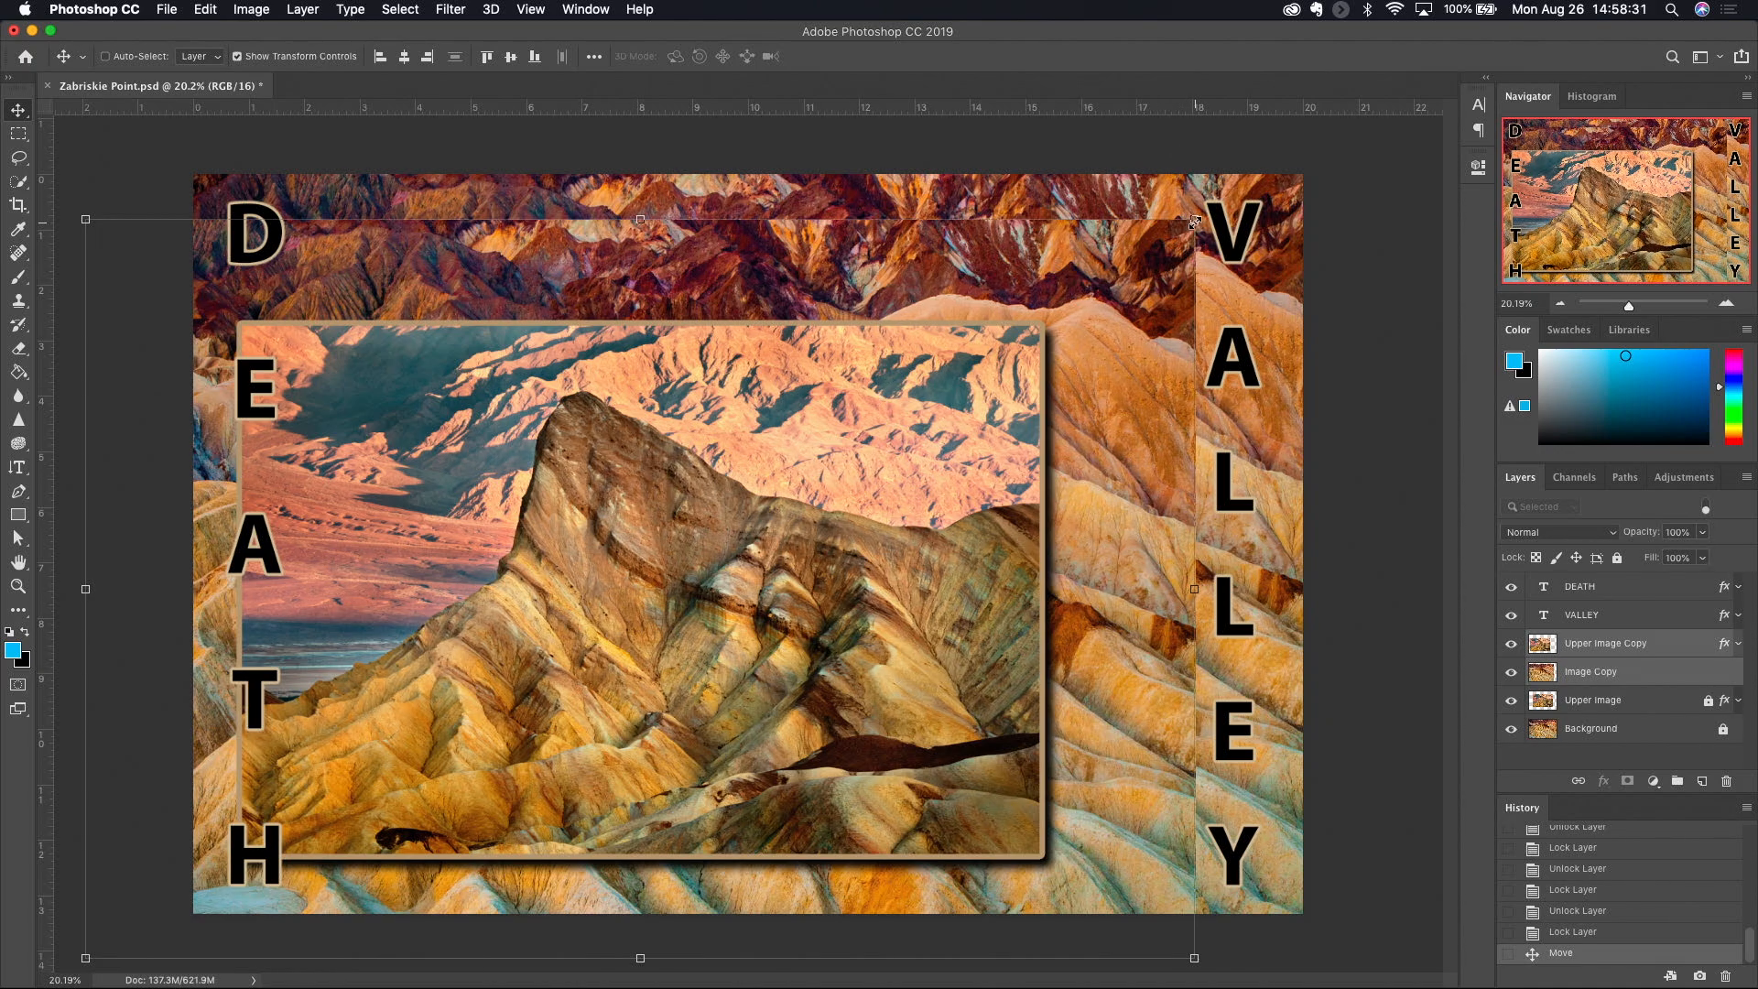
# - Scale both selected layers around their common centre to about 63.72% width and 71.99% height and apply the transformation
pyautogui.moveTo(1195, 220); pyautogui.dragTo(995, 324)
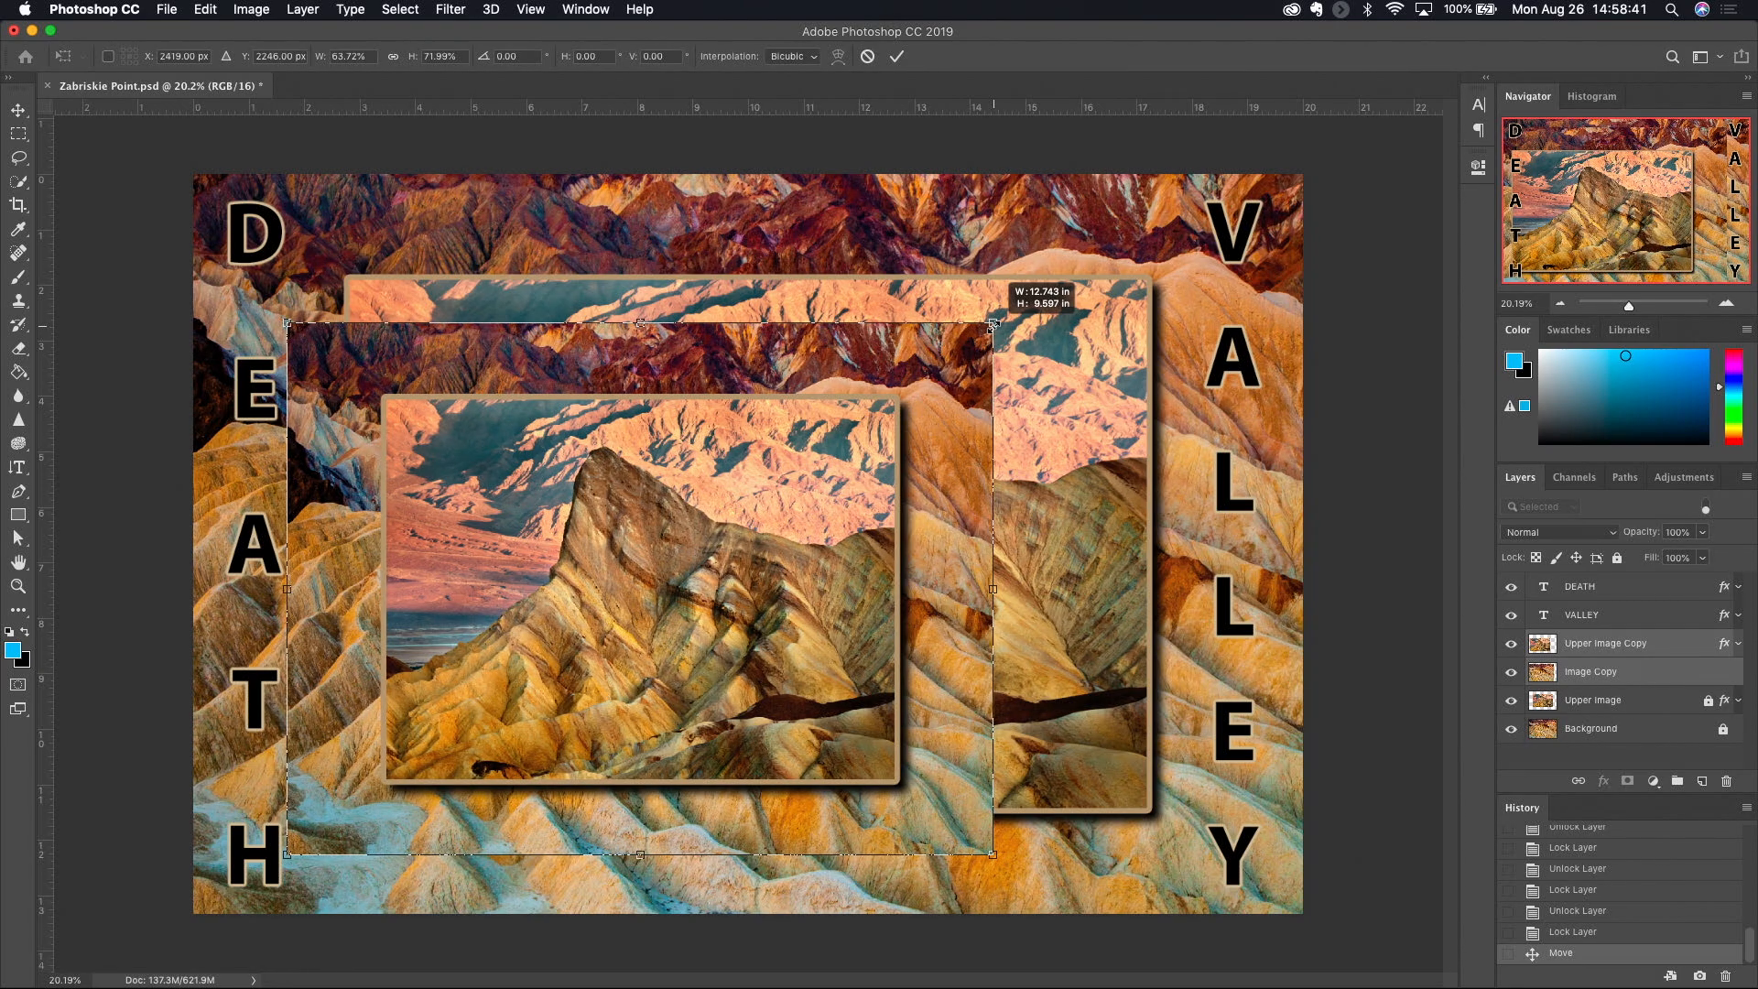
pyautogui.moveTo(994, 323); pyautogui.dragTo(994, 323)
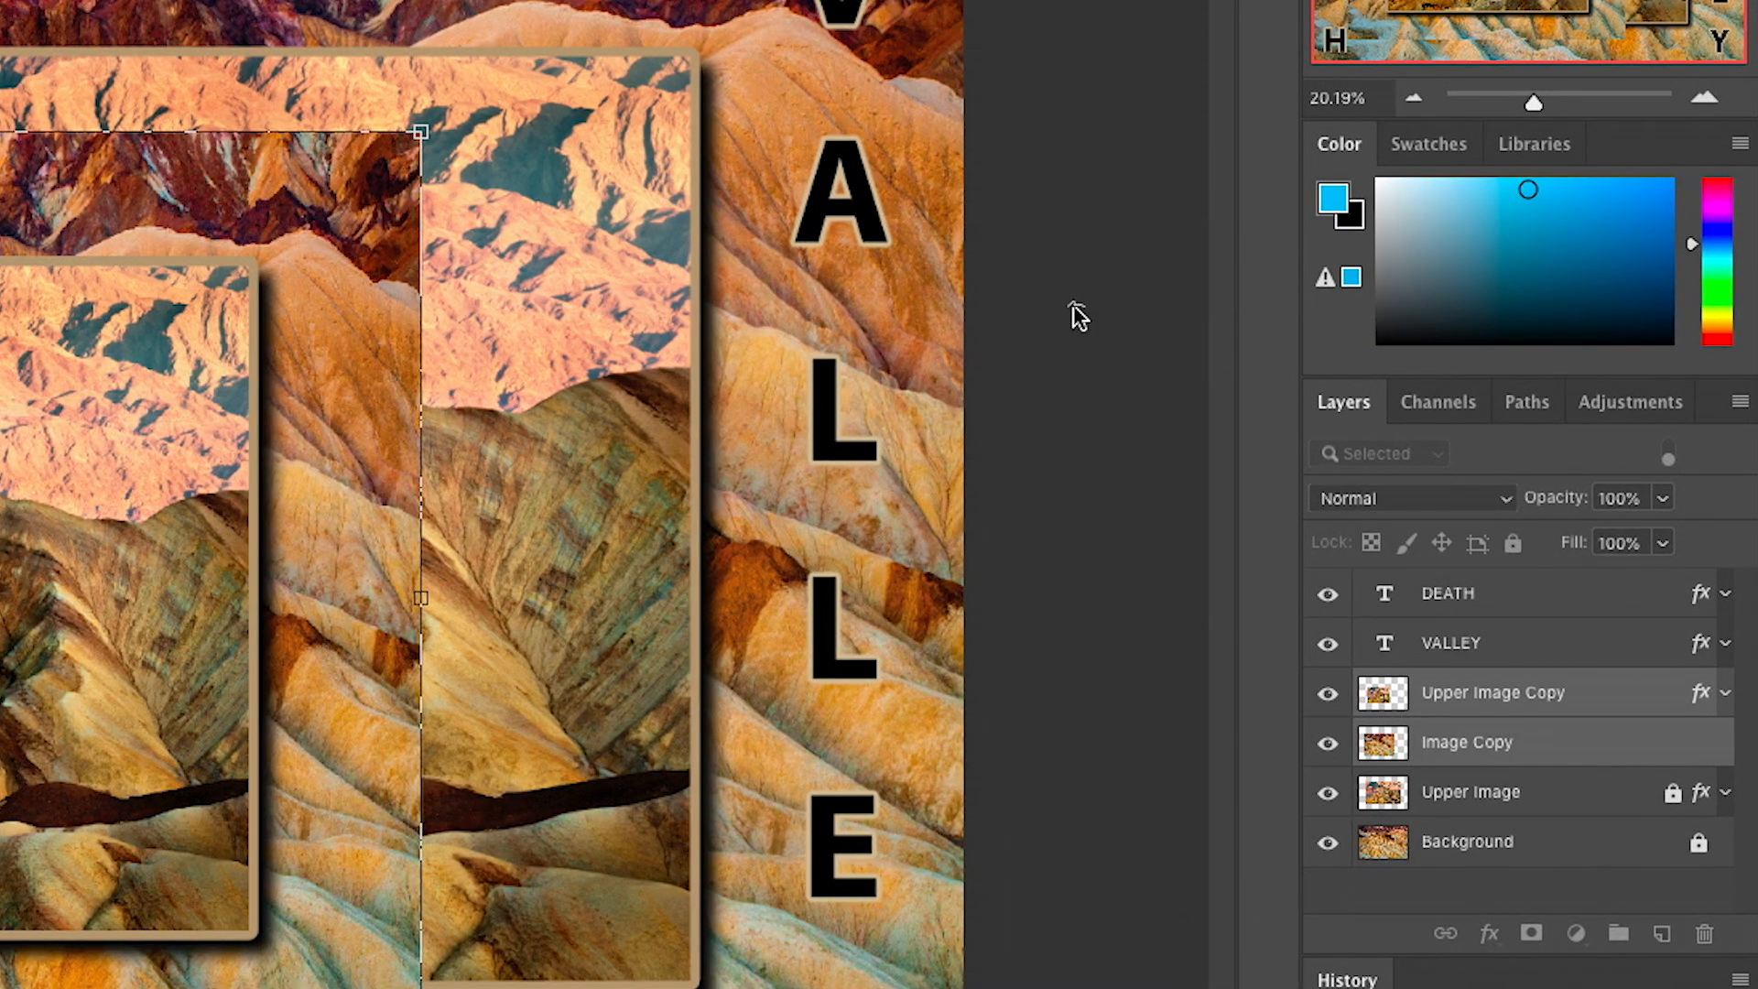
pyautogui.press('Return')
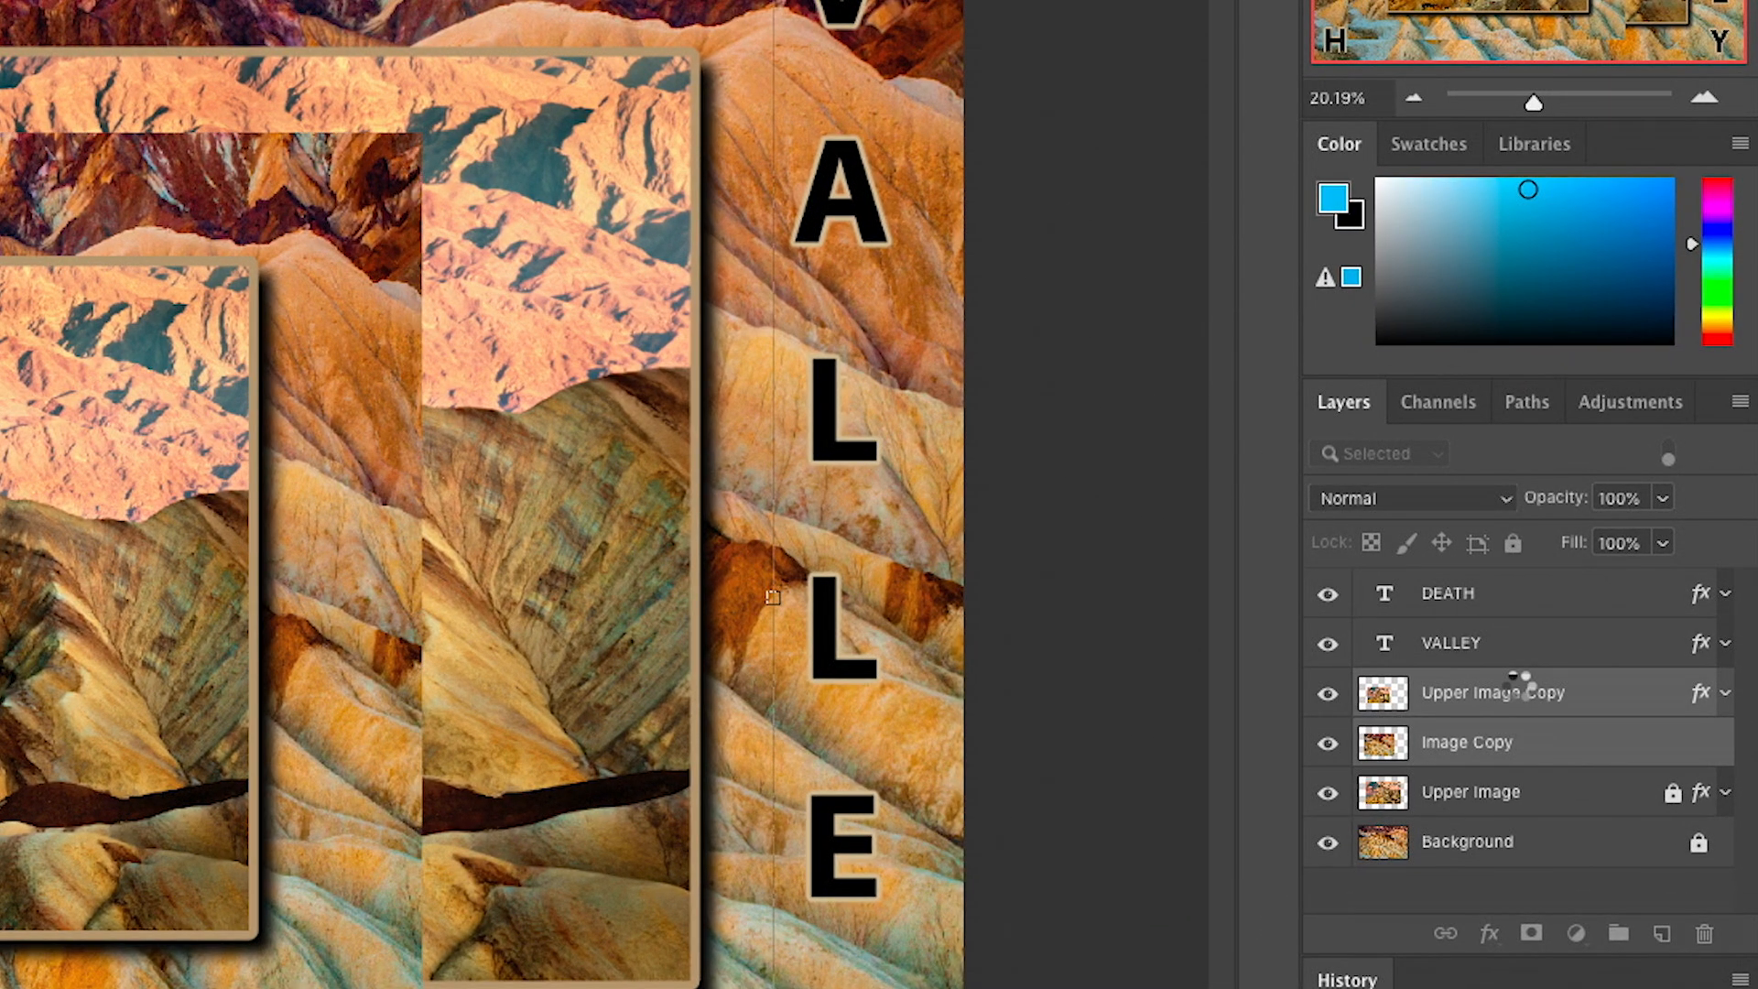
# - Group the Upper Image Copy and Image Copy layers with the default name, Pass Through mode and 100% opacity
pyautogui.rightClick(1520, 693)
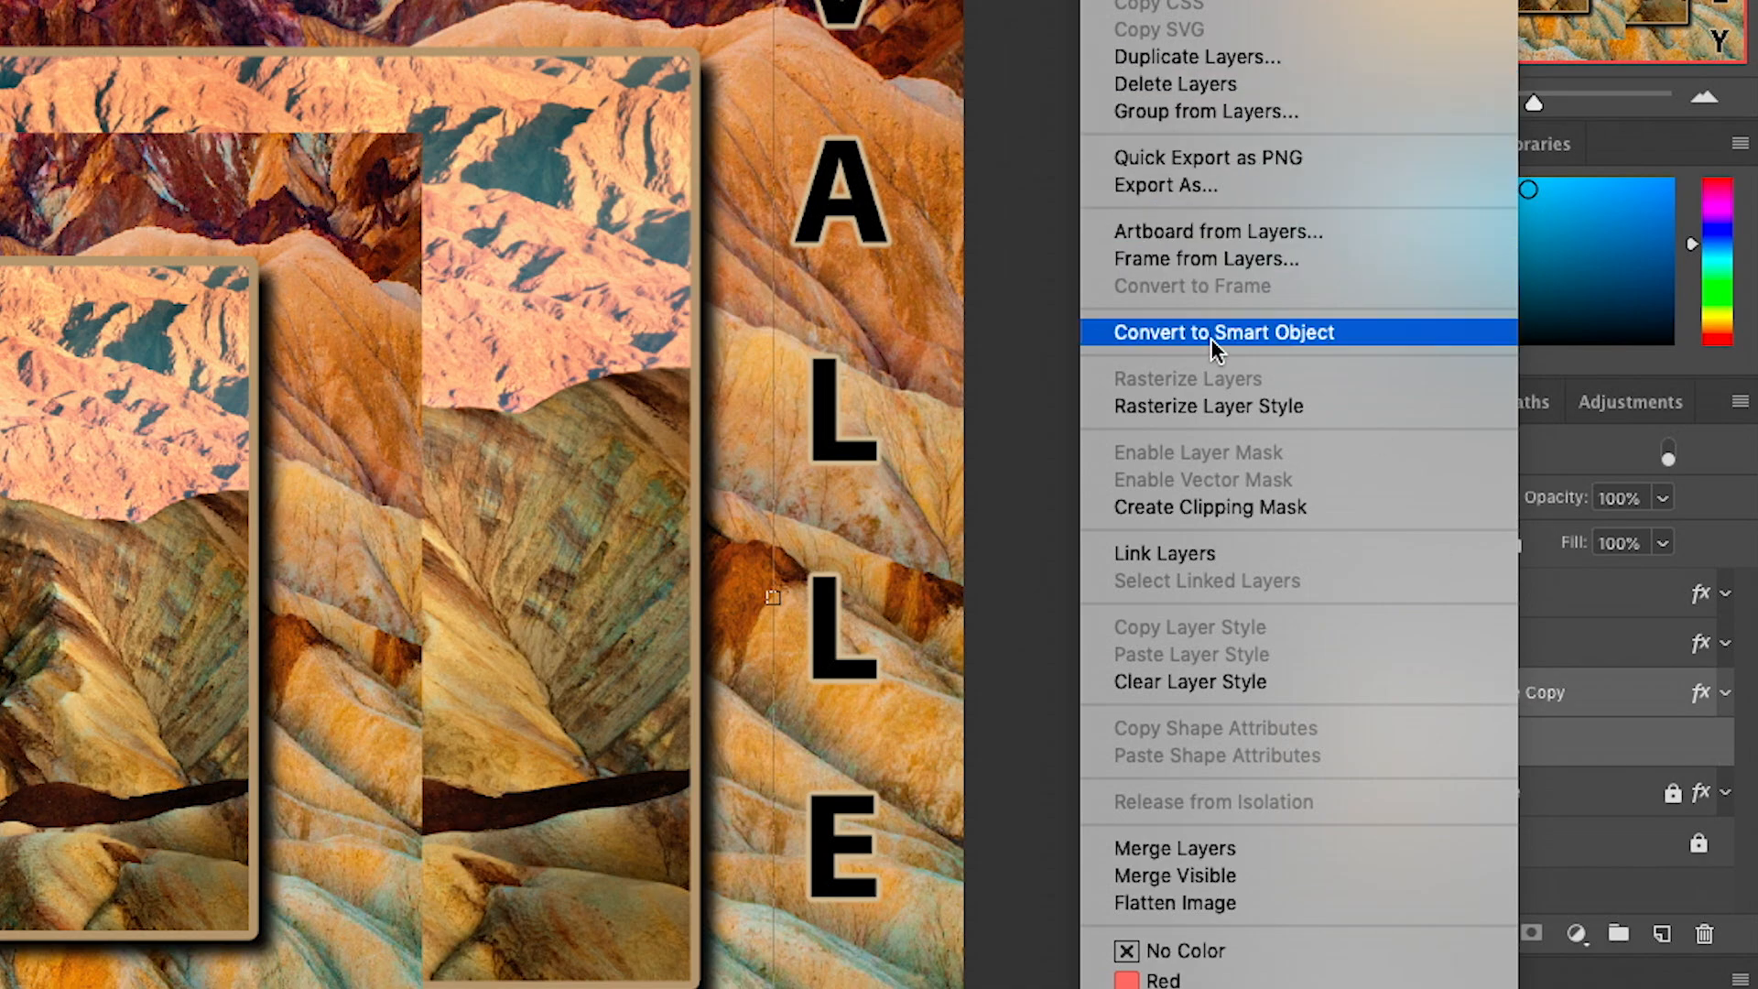
pyautogui.click(1169, 111)
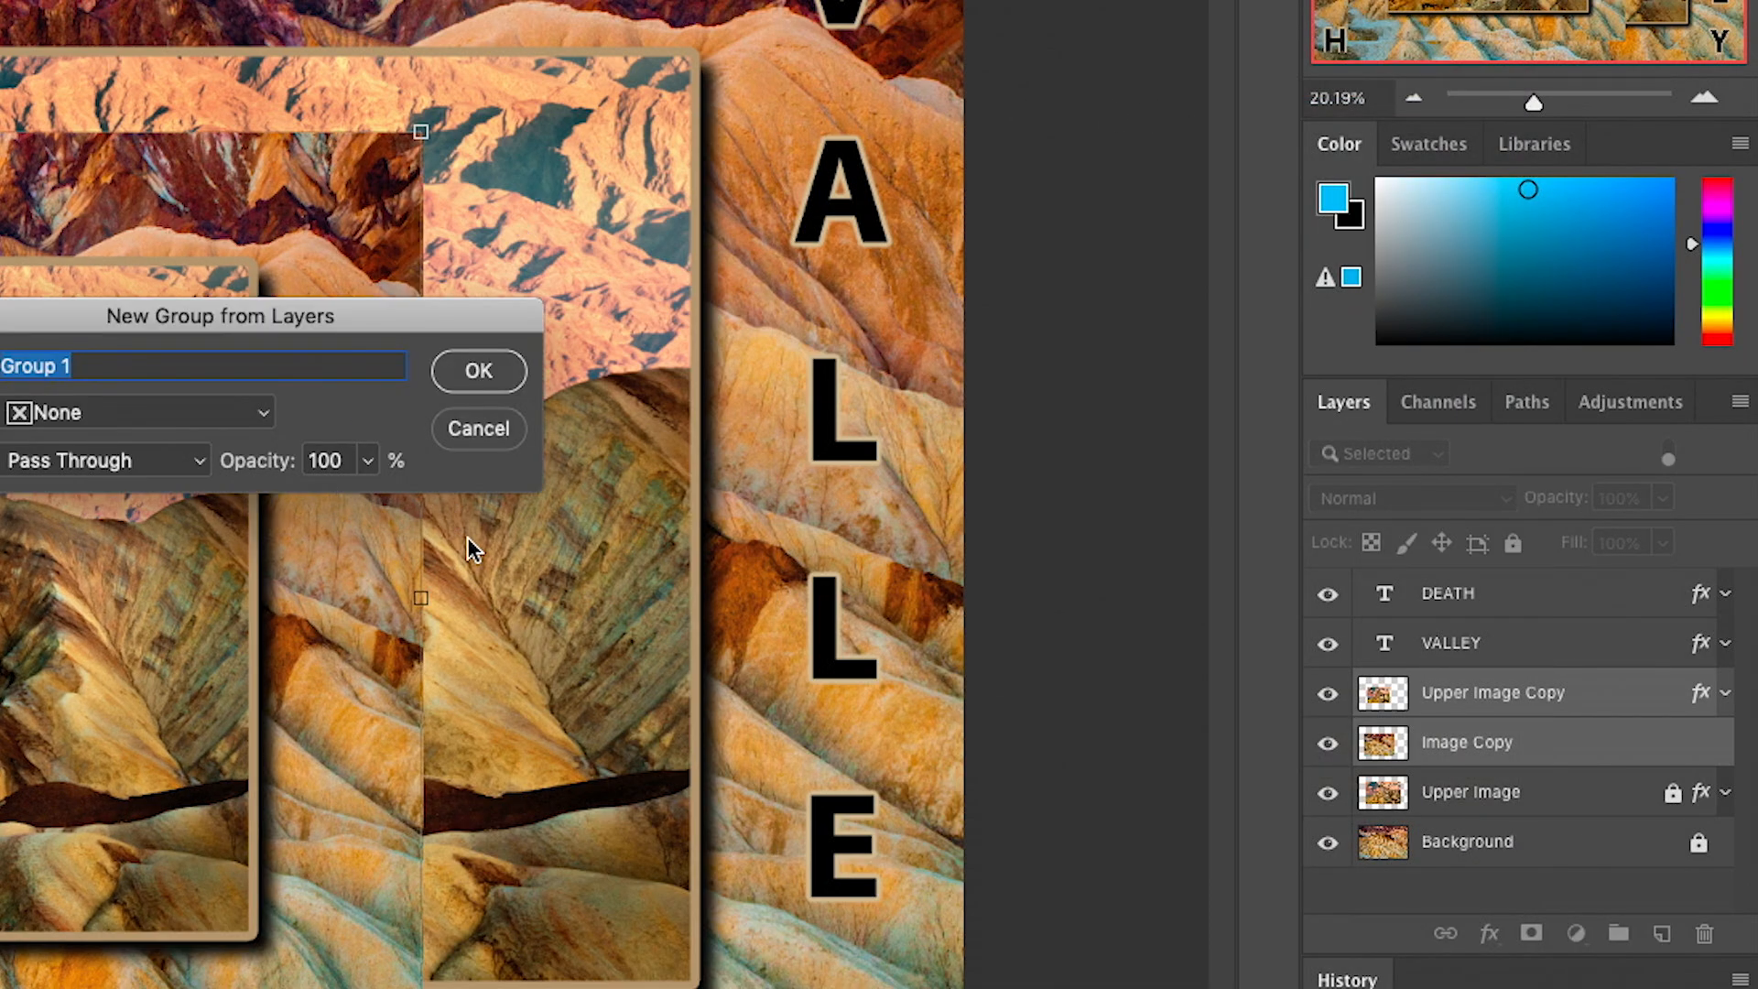
pyautogui.click(479, 371)
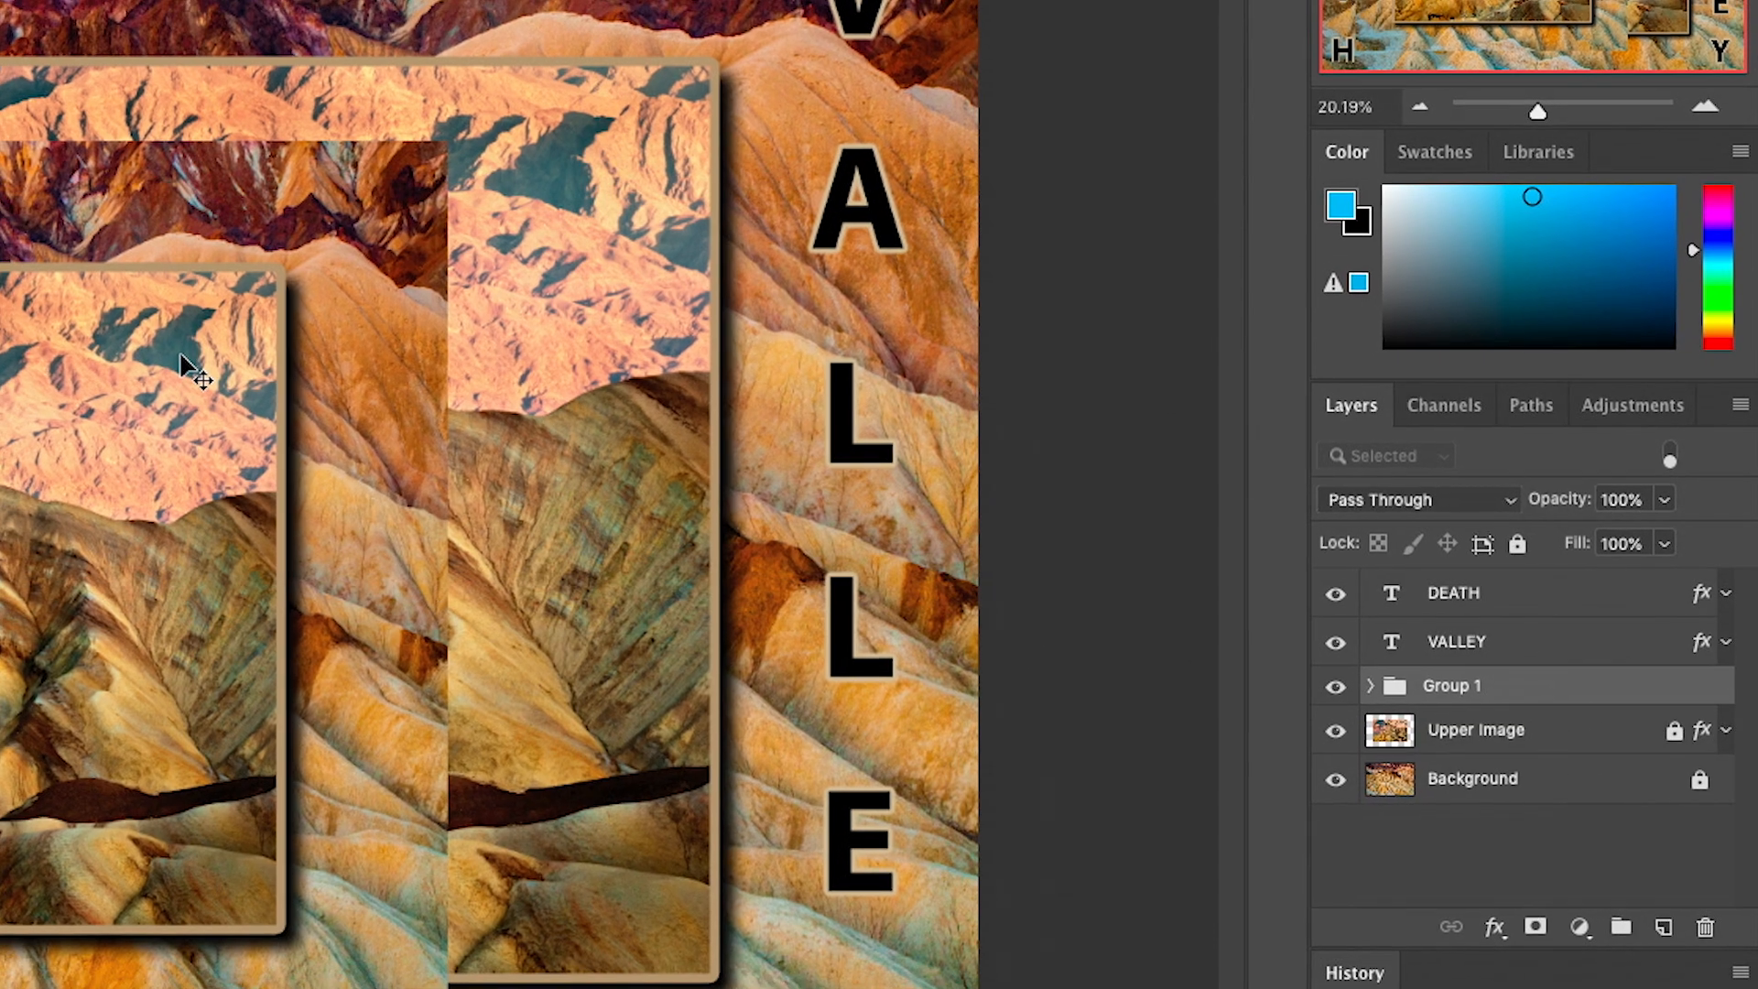
# - Move the whole new group across the canvas toward the VALLEY letters and expand the group in the layer list
pyautogui.moveTo(152, 355); pyautogui.dragTo(45, 126)
pyautogui.moveTo(780, 322); pyautogui.dragTo(1080, 449)
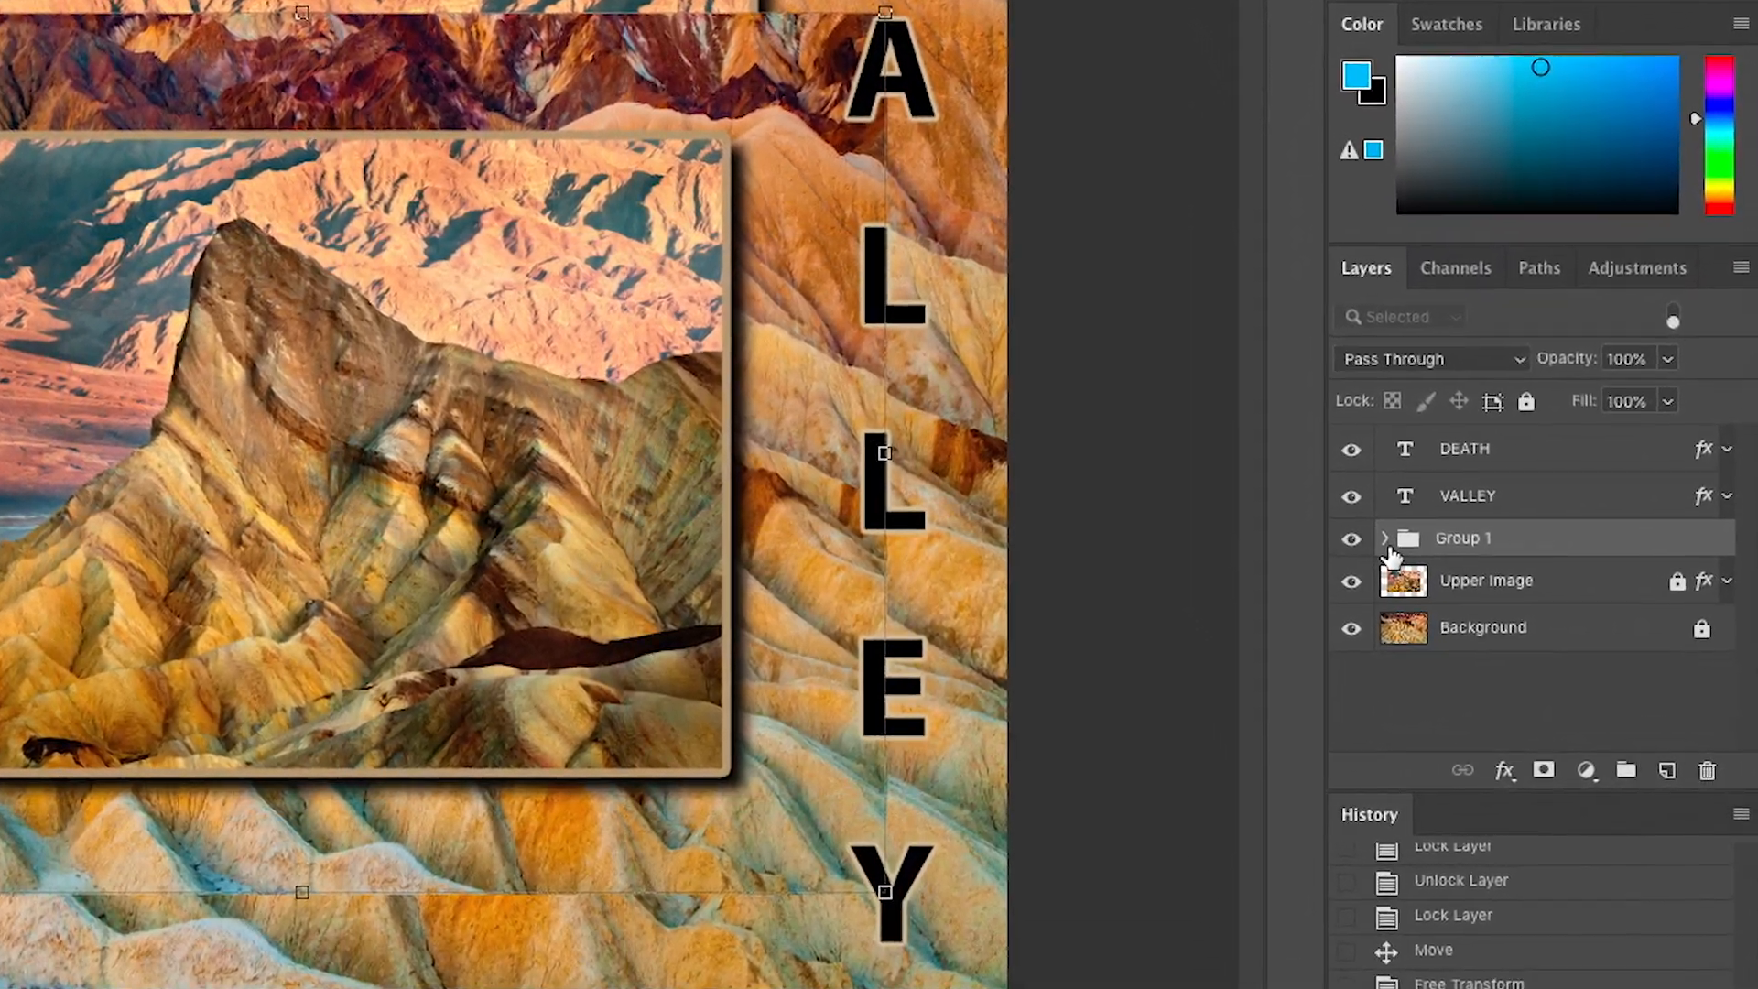
pyautogui.click(1493, 614)
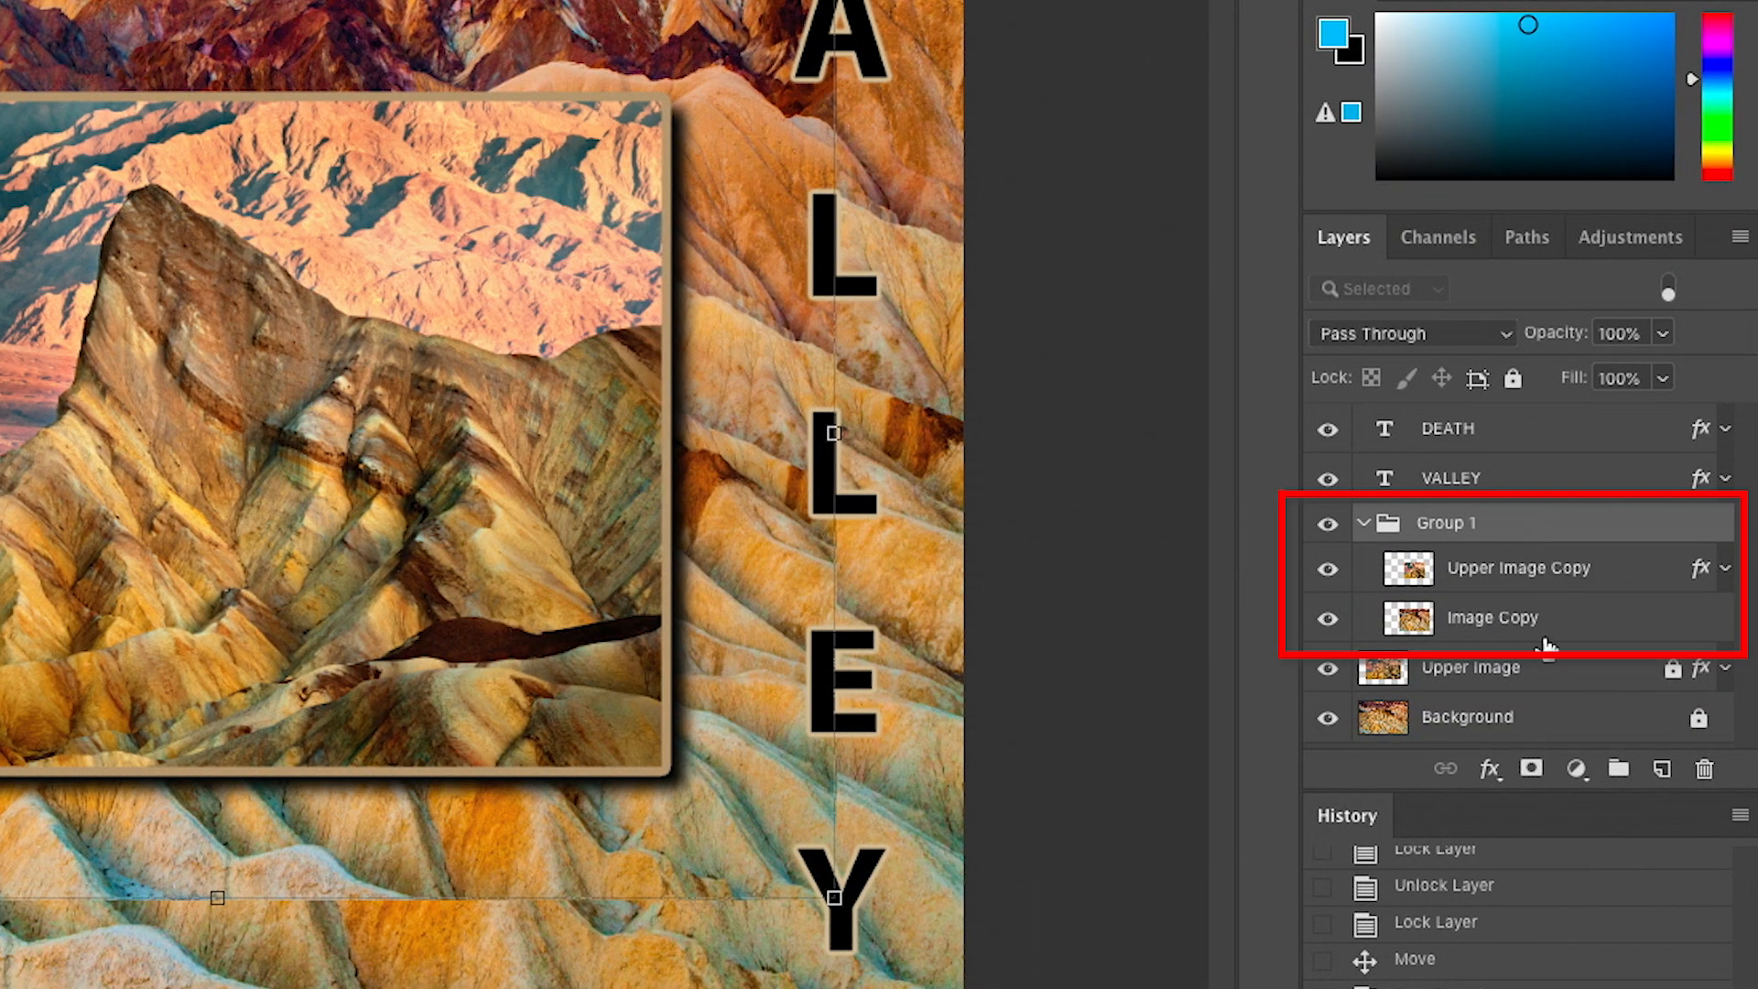